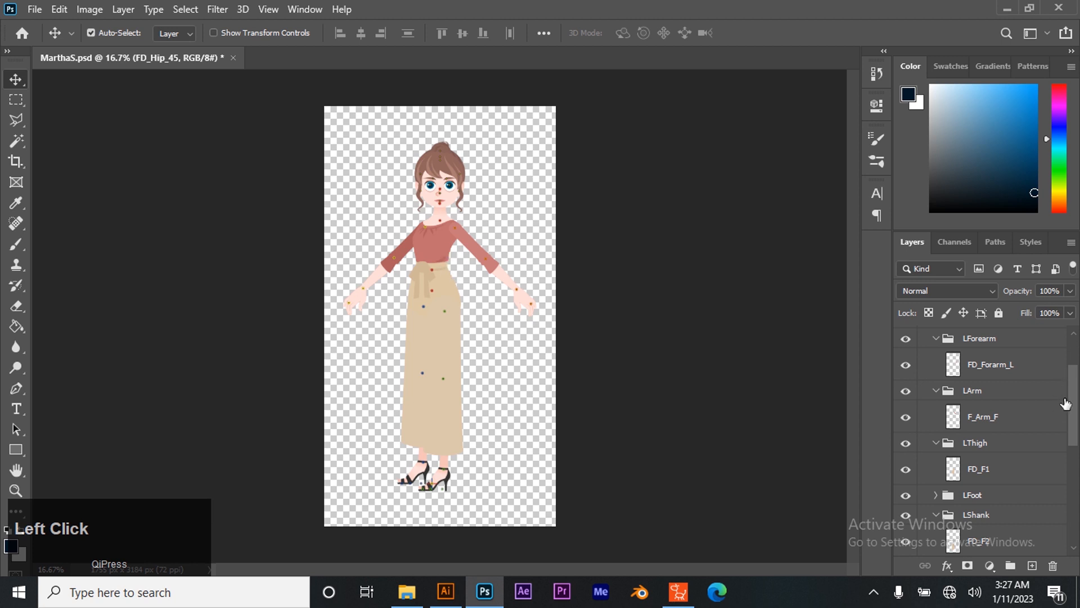
Copy the navy torso artwork from character.ai in Illustrator into the Hip group of MarthaS.psd in Photoshop, placed over the existing torso.
drag(1067, 404, 1062, 453)
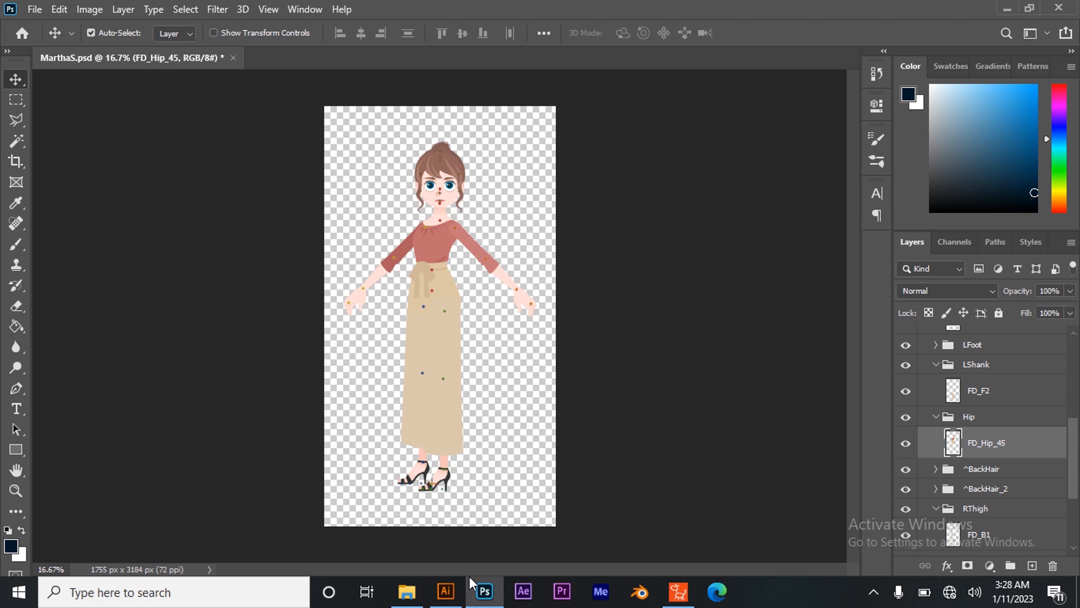
click(445, 591)
drag(406, 228, 435, 263)
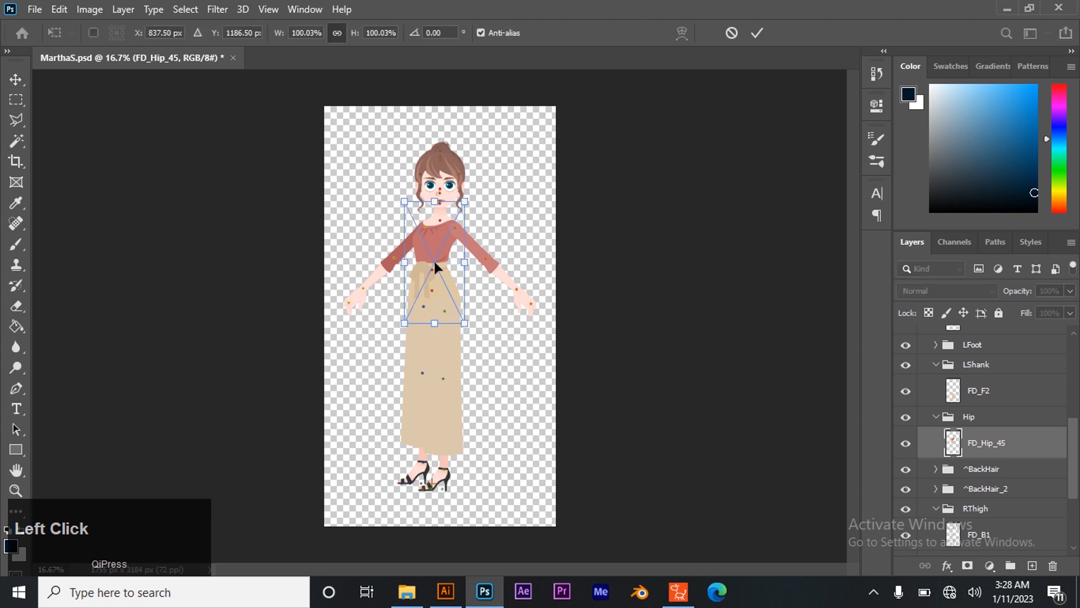
drag(440, 315, 450, 258)
Nudge the placed navy torso into line under the neck, and delete the old FD_Hip_45 layer from the Hip group.
click(15, 491)
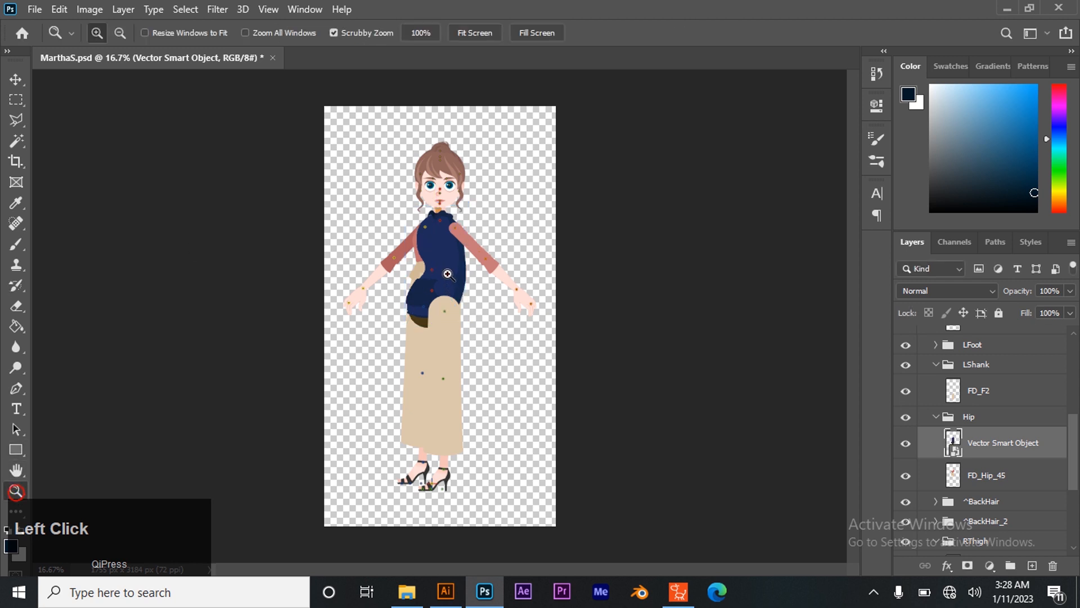
click(448, 275)
click(459, 203)
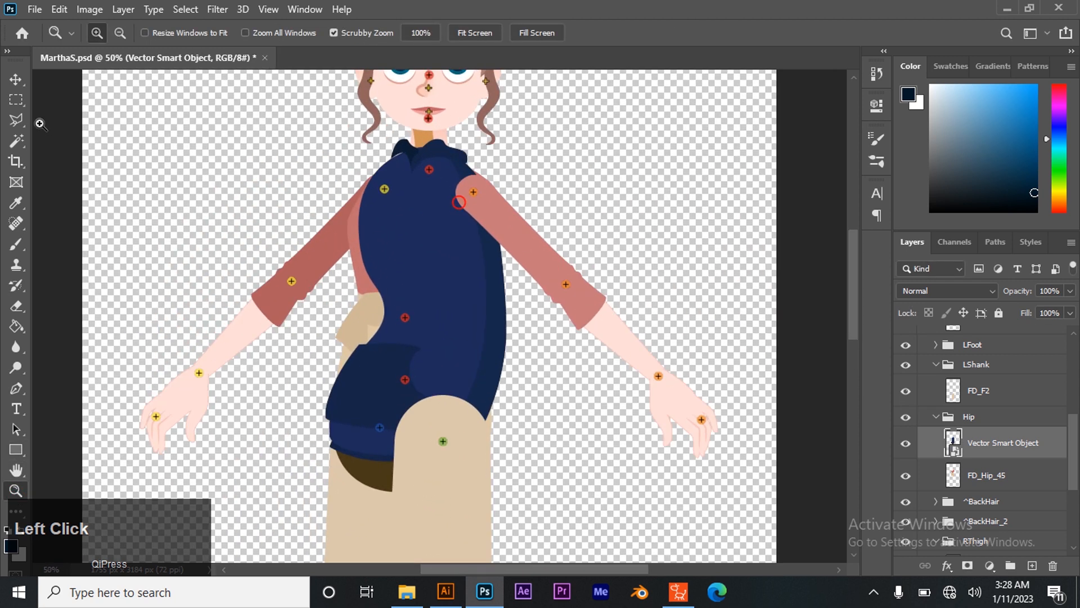
click(16, 79)
drag(428, 230, 432, 234)
scroll(397, 356, down, 2)
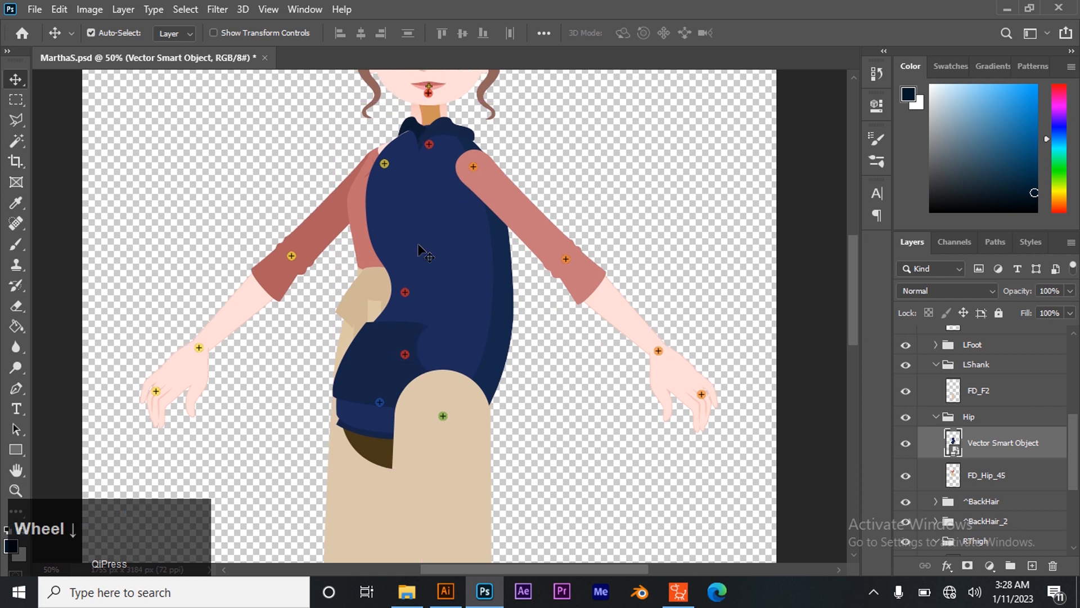
click(989, 473)
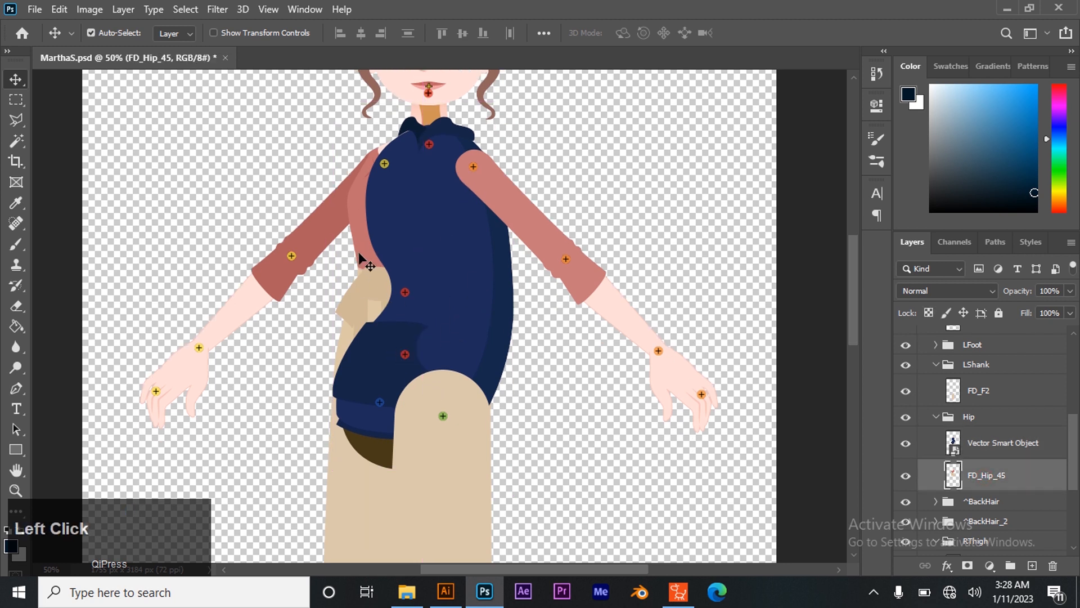
key(Delete)
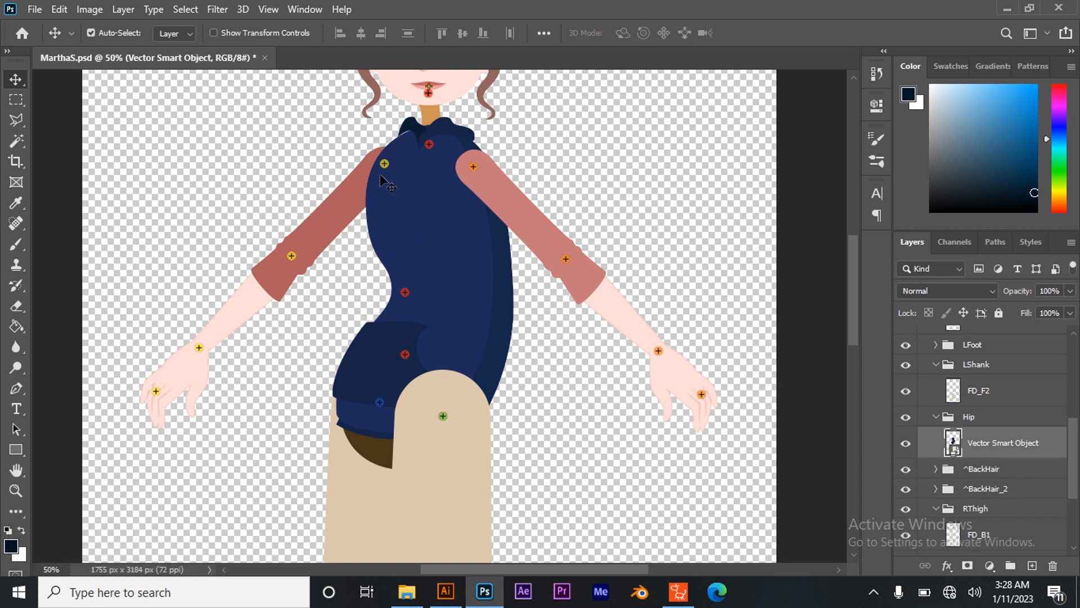
Bring the navy upper arm from Illustrator into Photoshop's RArm group, position it at the torso's shoulder, and delete the FD_Arm_B layer.
click(333, 209)
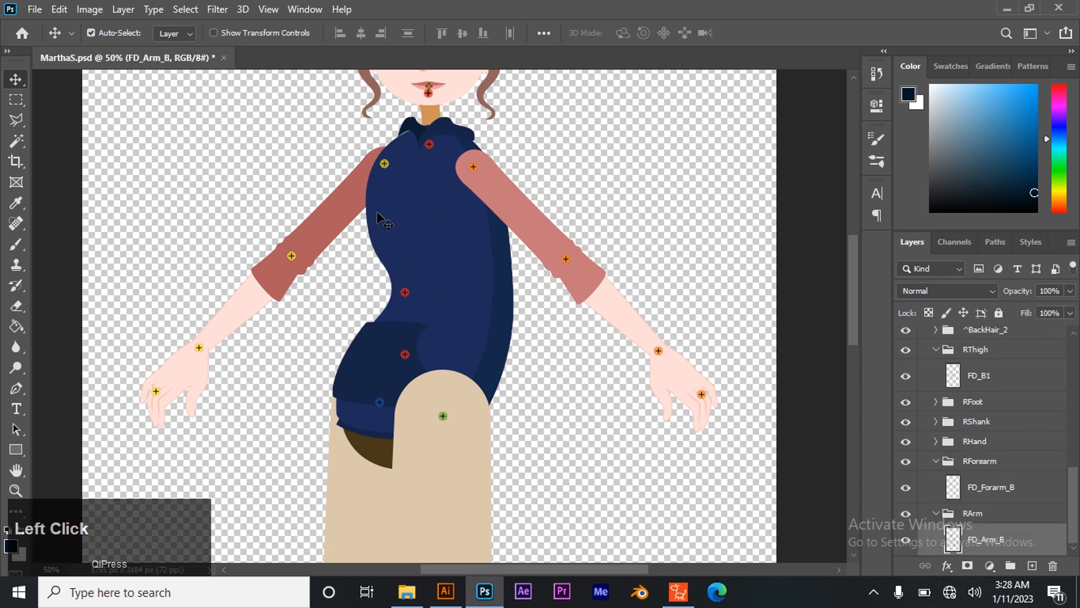
click(344, 209)
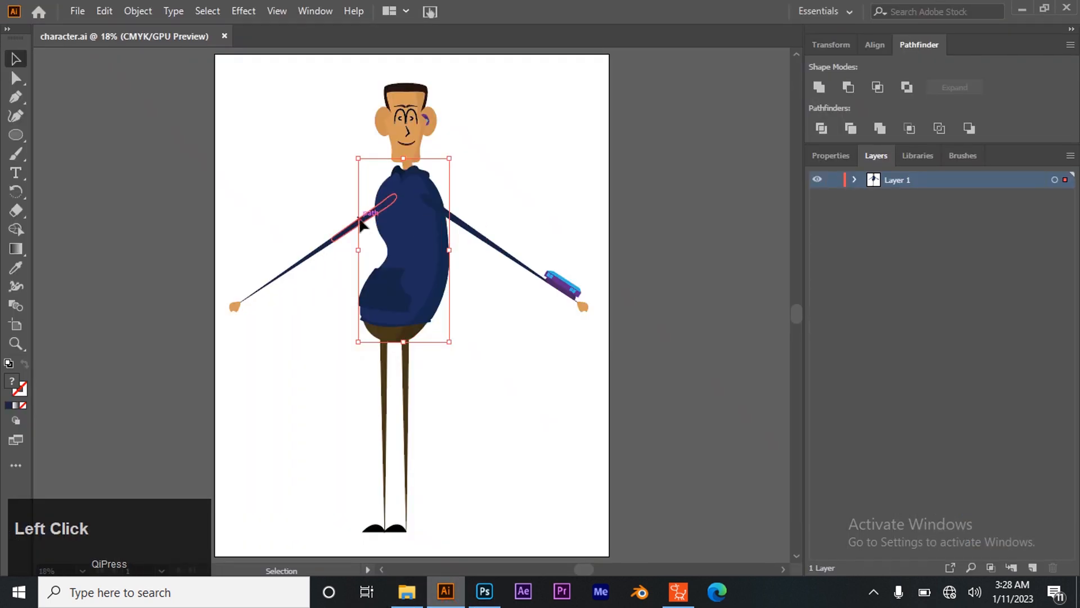
click(360, 219)
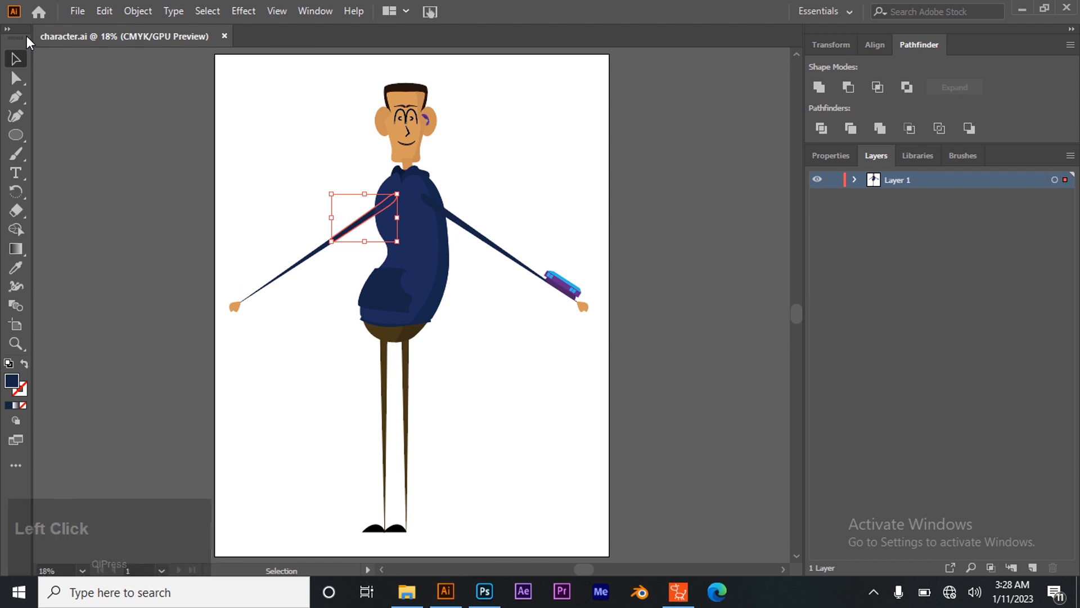
drag(365, 224, 466, 582)
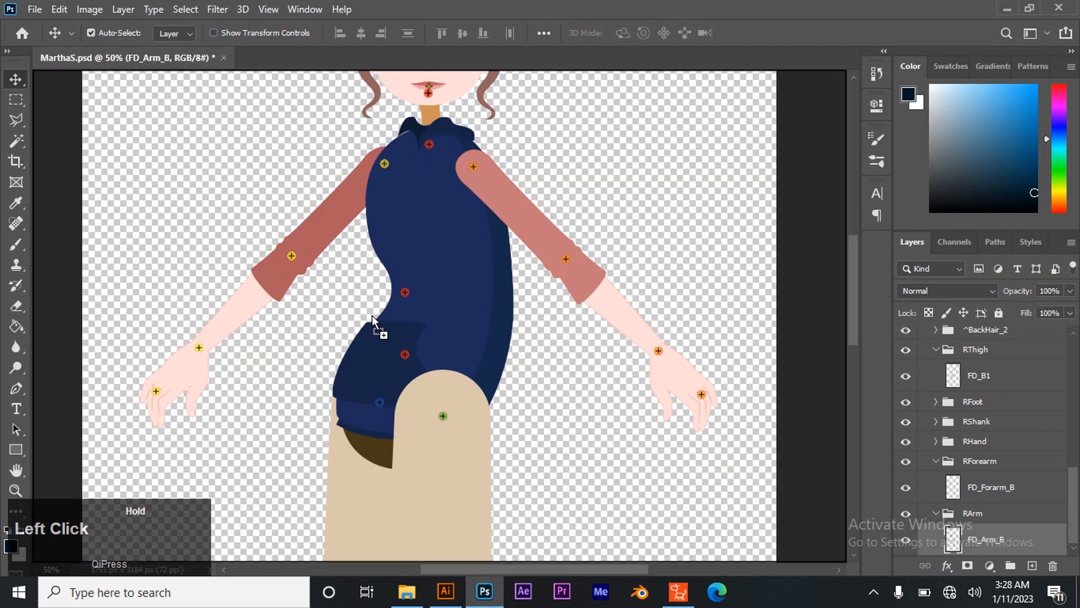
drag(373, 315, 349, 192)
scroll(978, 498, down, 1)
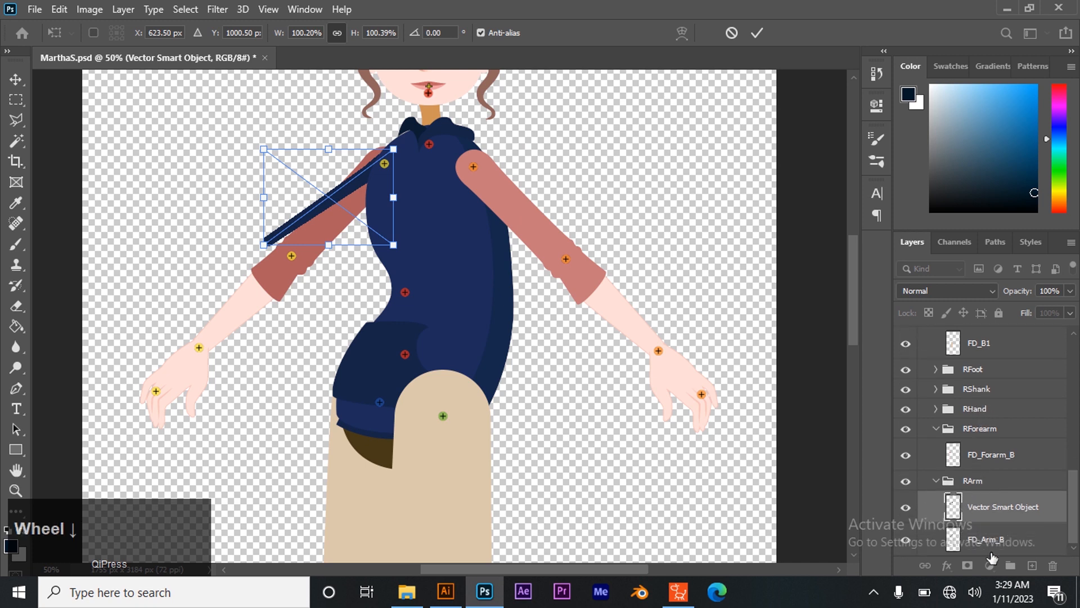
click(992, 554)
key(Delete)
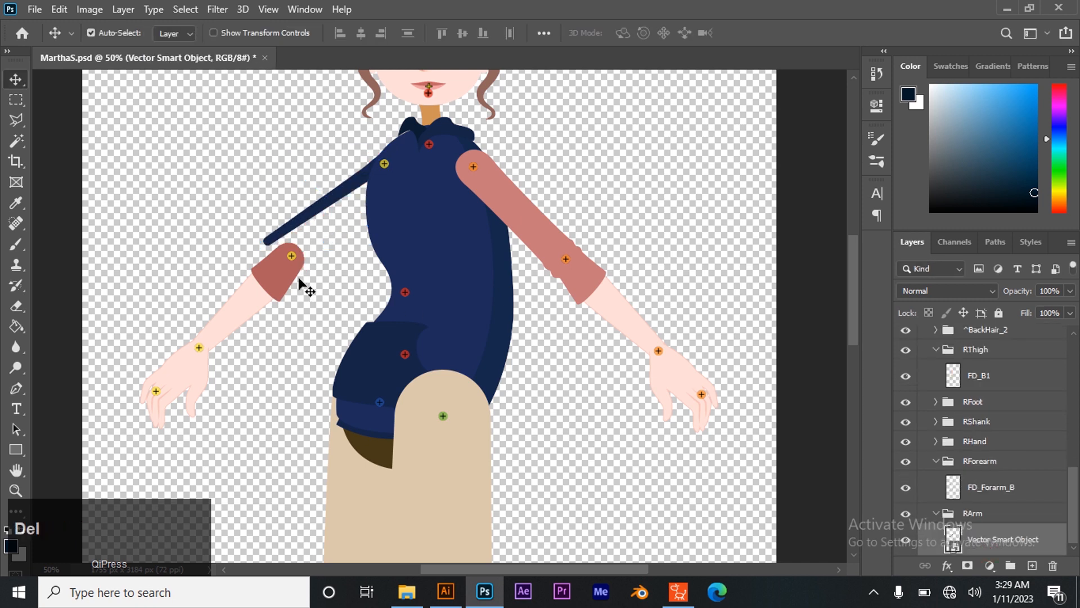
Bring the matching navy forearm from Illustrator into Photoshop's RForearm group, join it to the placed upper arm, and delete FD_Forarm_B.
click(274, 281)
click(445, 590)
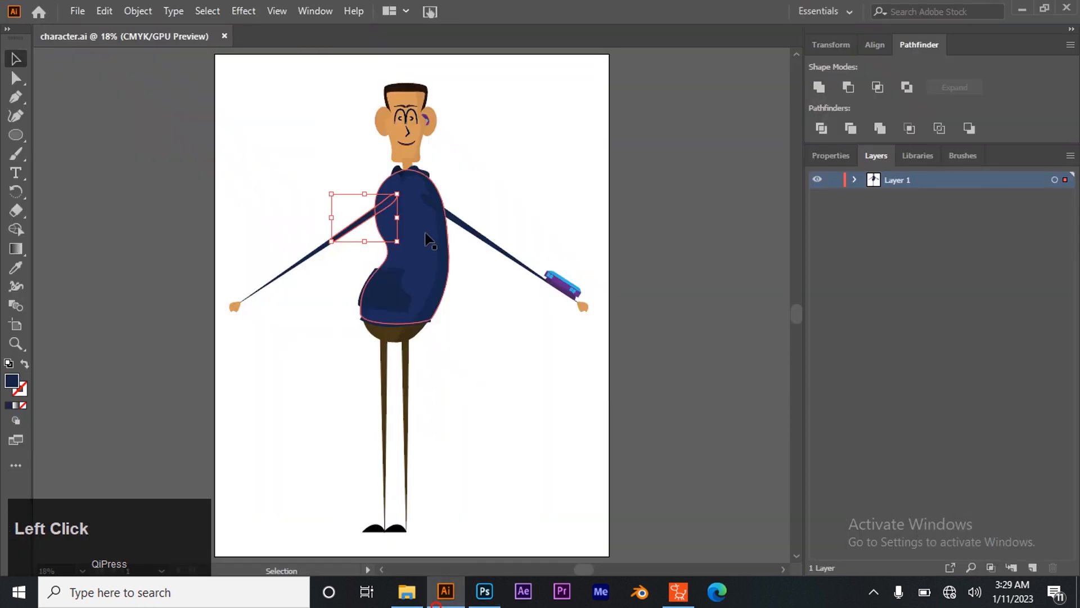
click(304, 260)
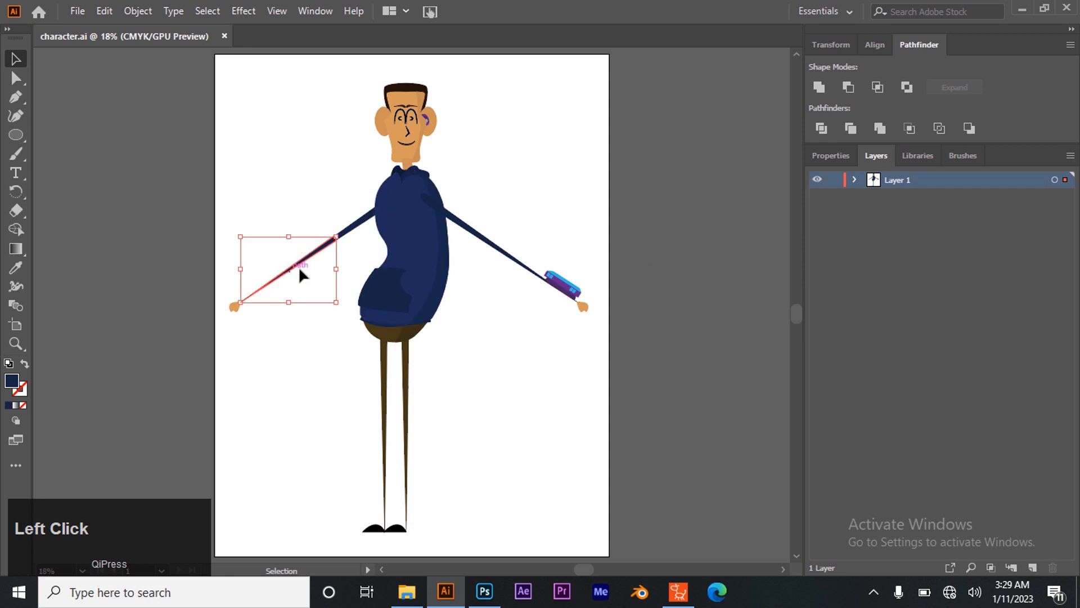
drag(304, 260, 227, 259)
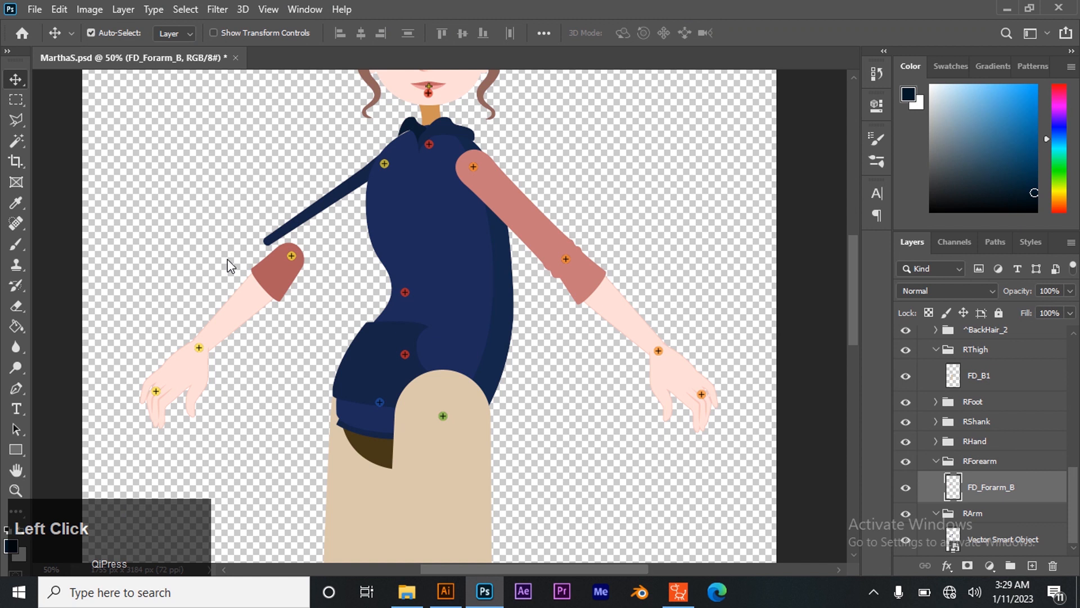
drag(265, 239, 238, 269)
click(756, 34)
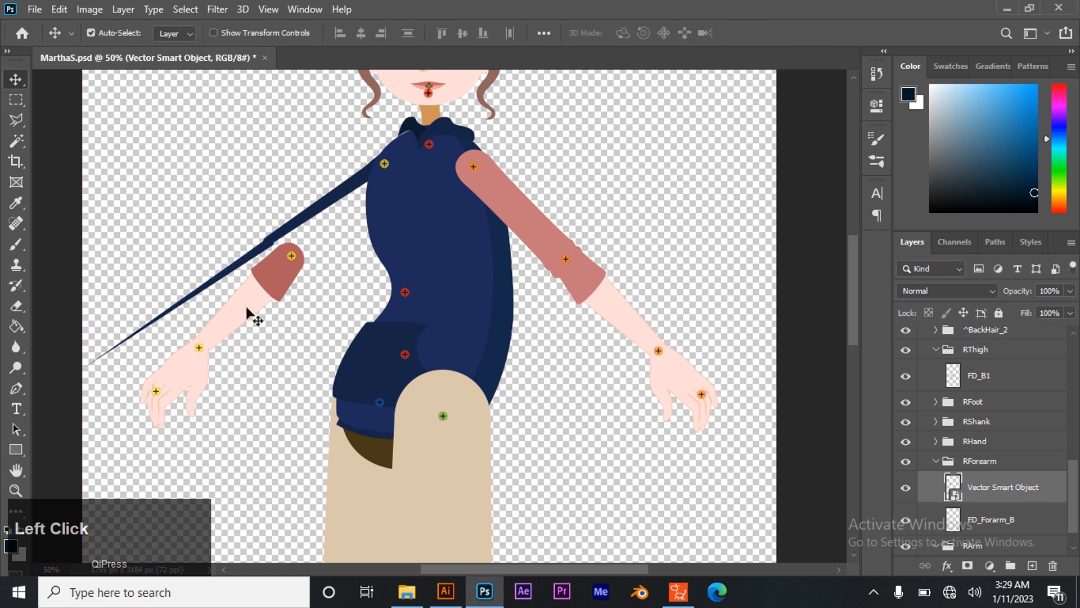
click(984, 526)
key(Delete)
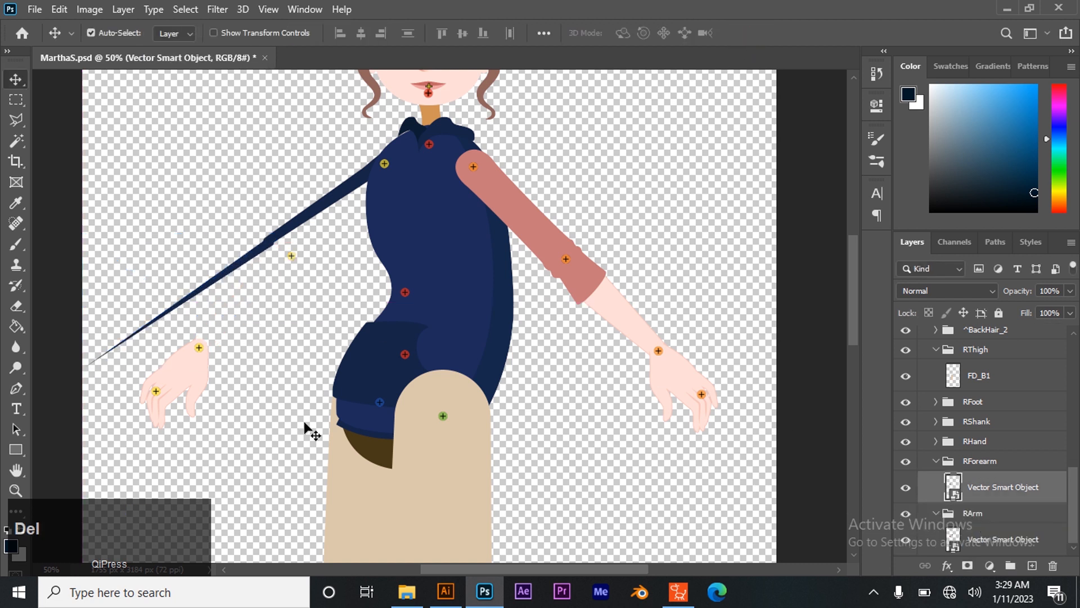
Delete all the hand pose layers from 00_Relaxed through 29_Open in the RHand group.
click(183, 377)
drag(247, 326, 382, 296)
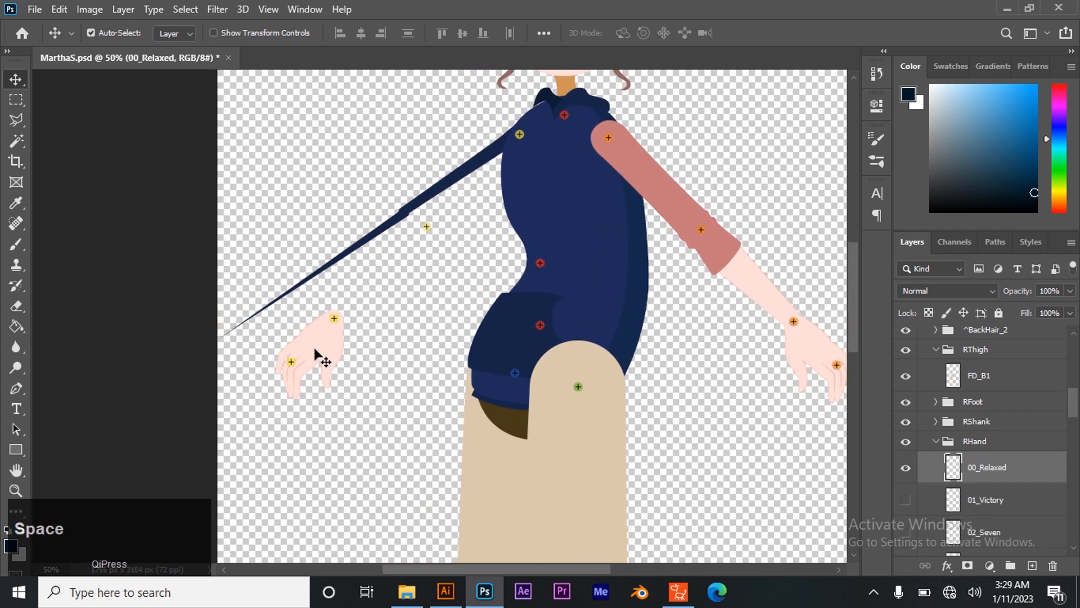
click(321, 357)
scroll(929, 435, down, 3)
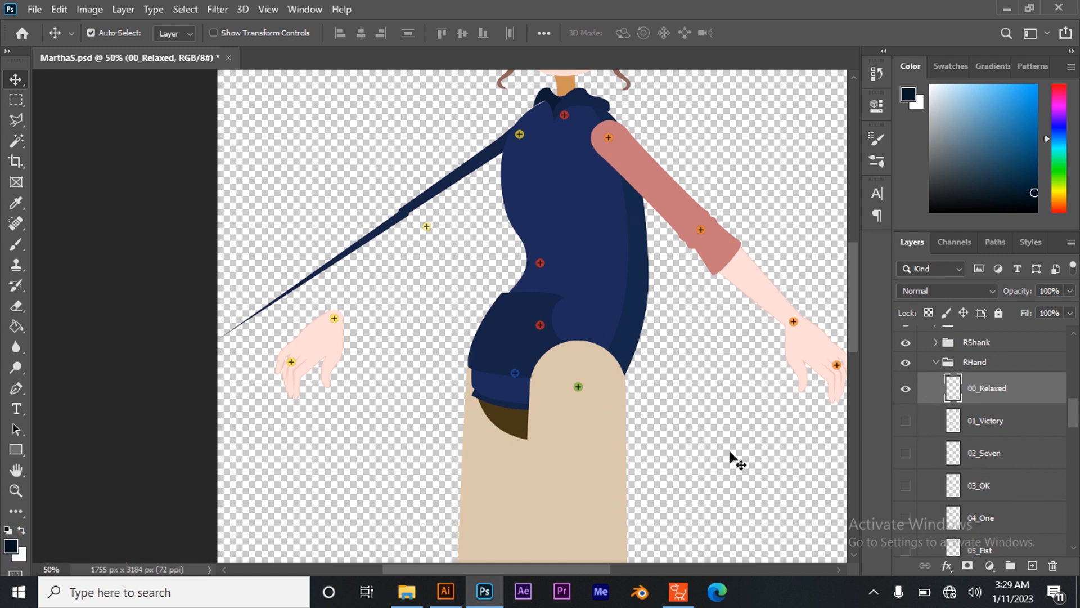
drag(912, 427, 904, 517)
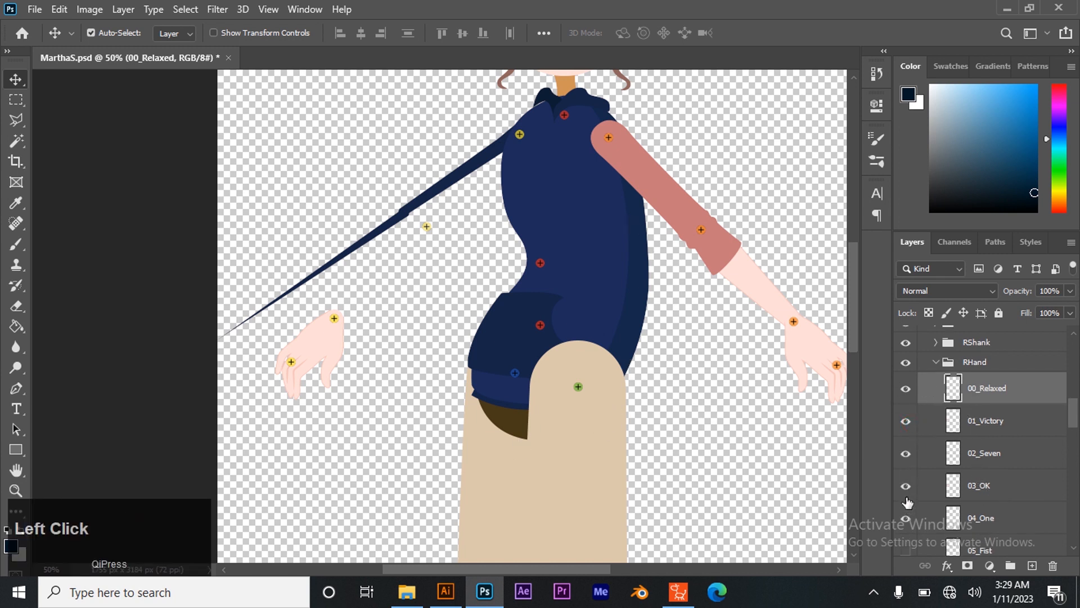
drag(904, 392, 911, 431)
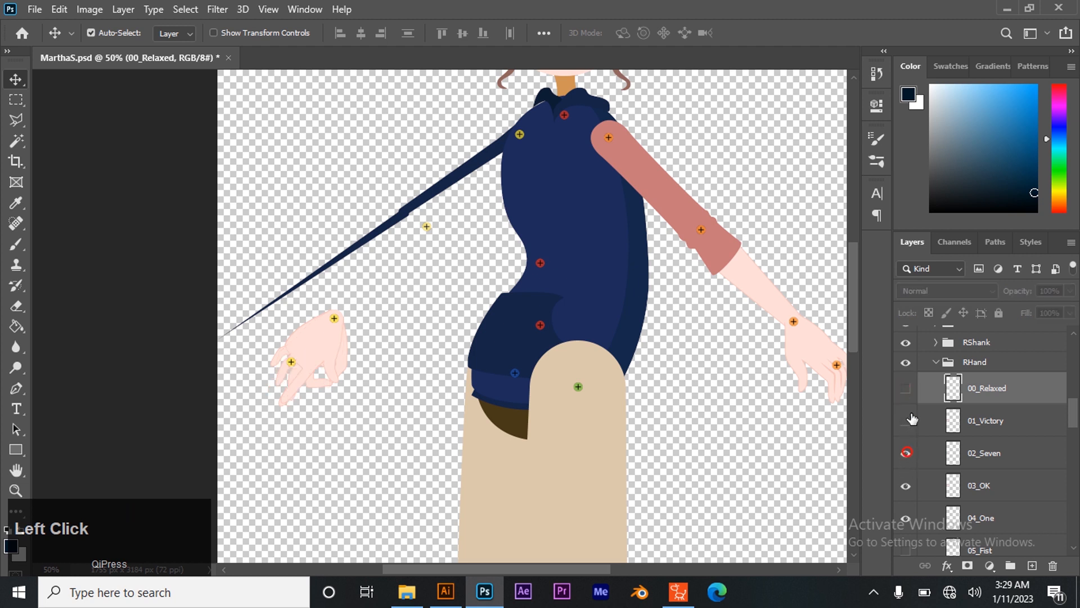
click(906, 389)
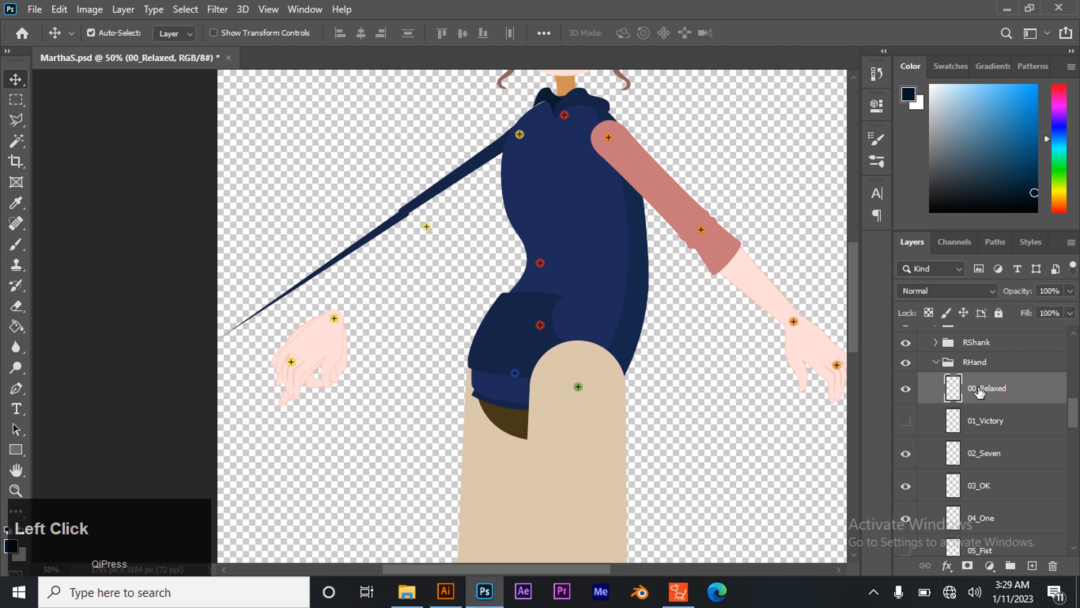
scroll(977, 405, down, 10)
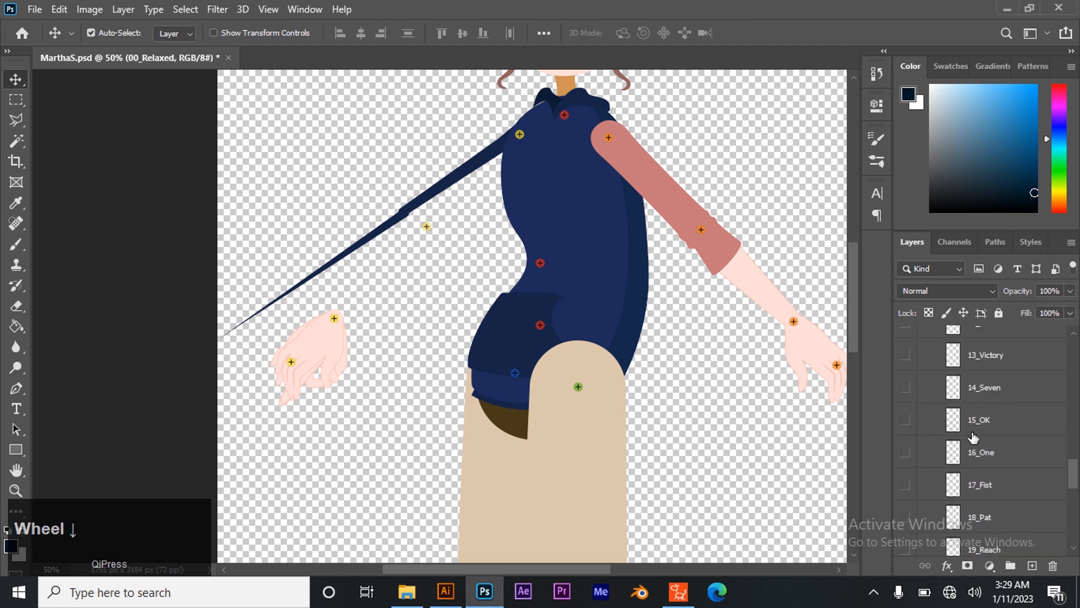
scroll(973, 439, down, 5)
shift+click(967, 436)
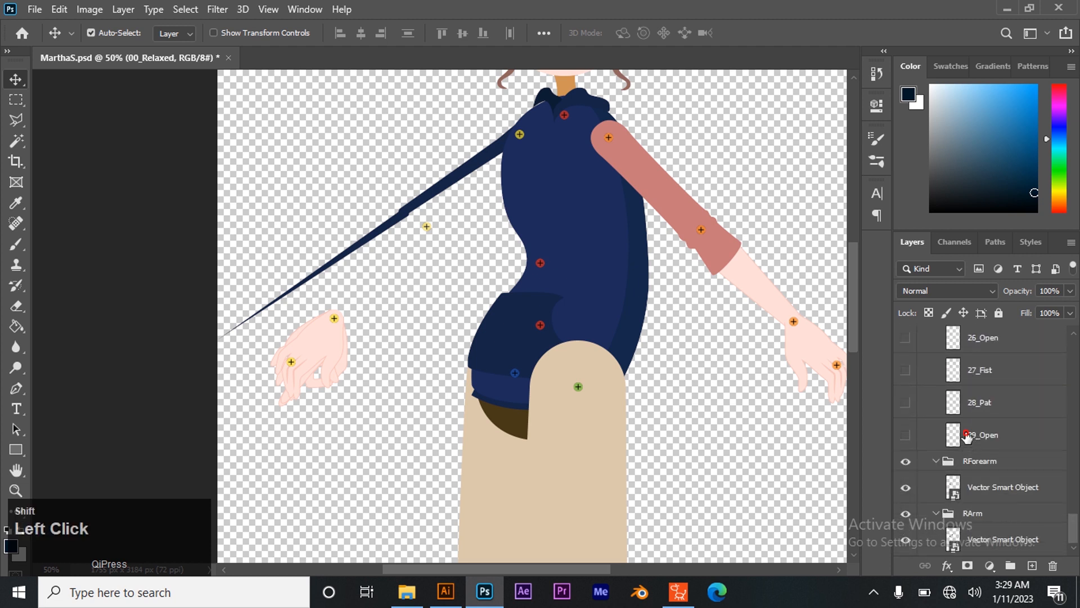
key(Delete)
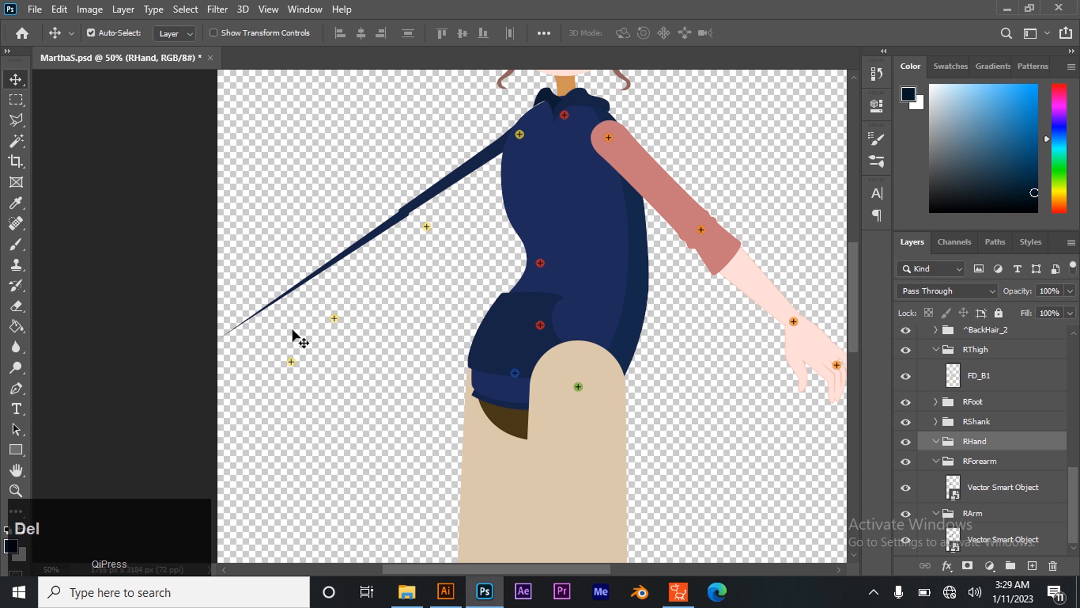
Bring the small tan hand from Illustrator into Photoshop above the RHand group, placed below the forearm tip at X 0 px, Y 1472.5 px.
click(445, 590)
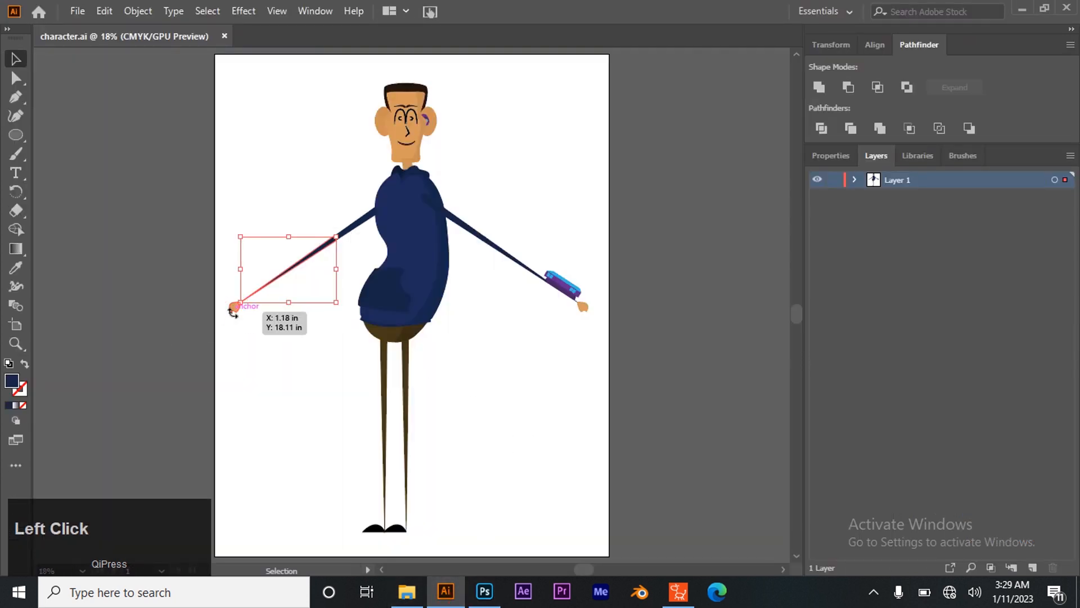
click(234, 313)
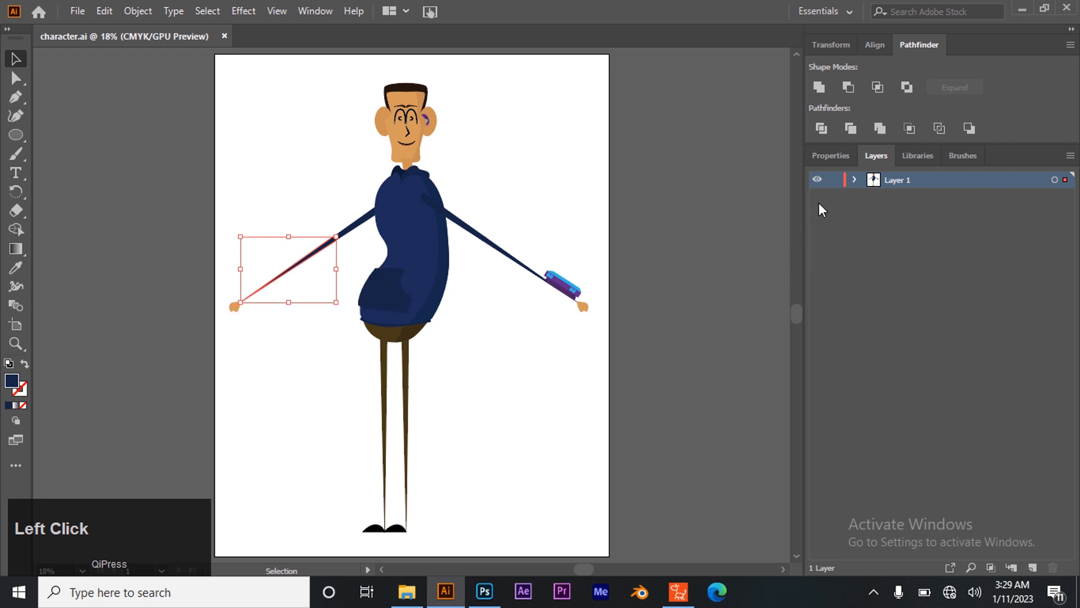
click(16, 344)
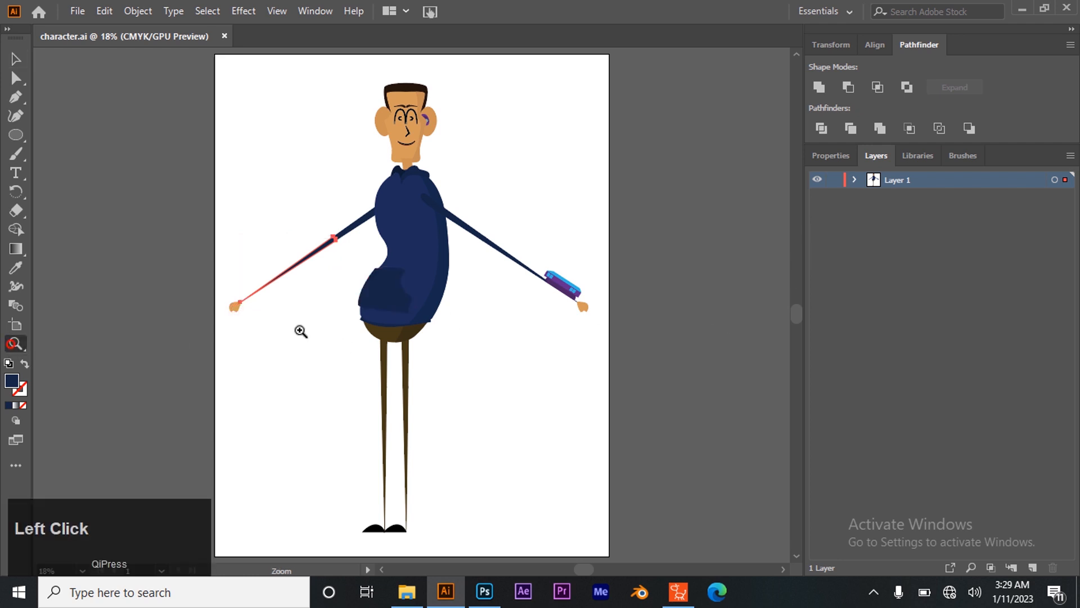
click(302, 330)
click(362, 303)
click(16, 59)
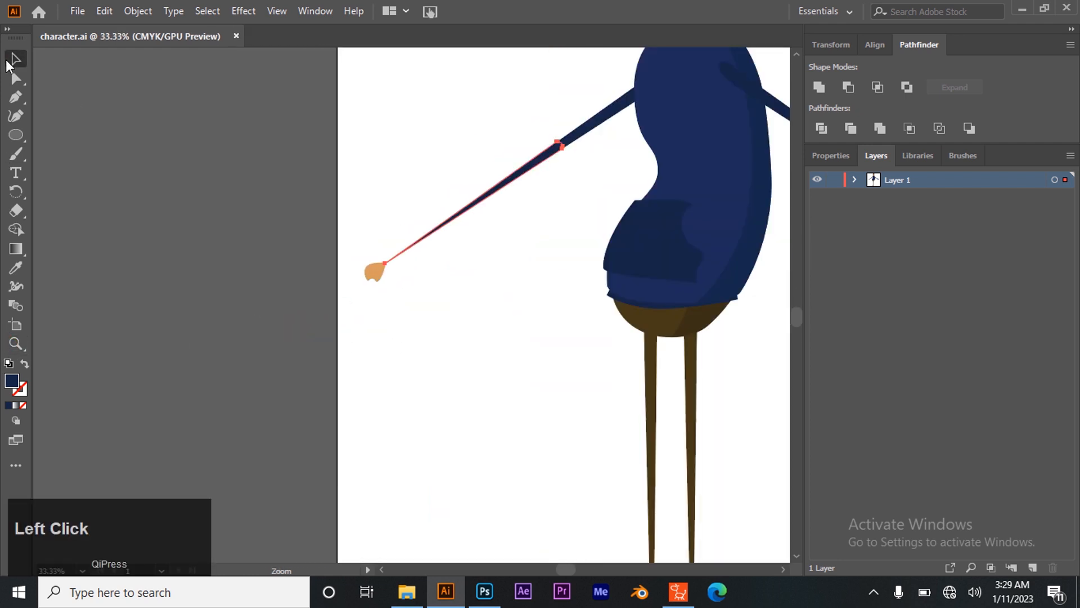
click(378, 271)
drag(378, 272, 219, 345)
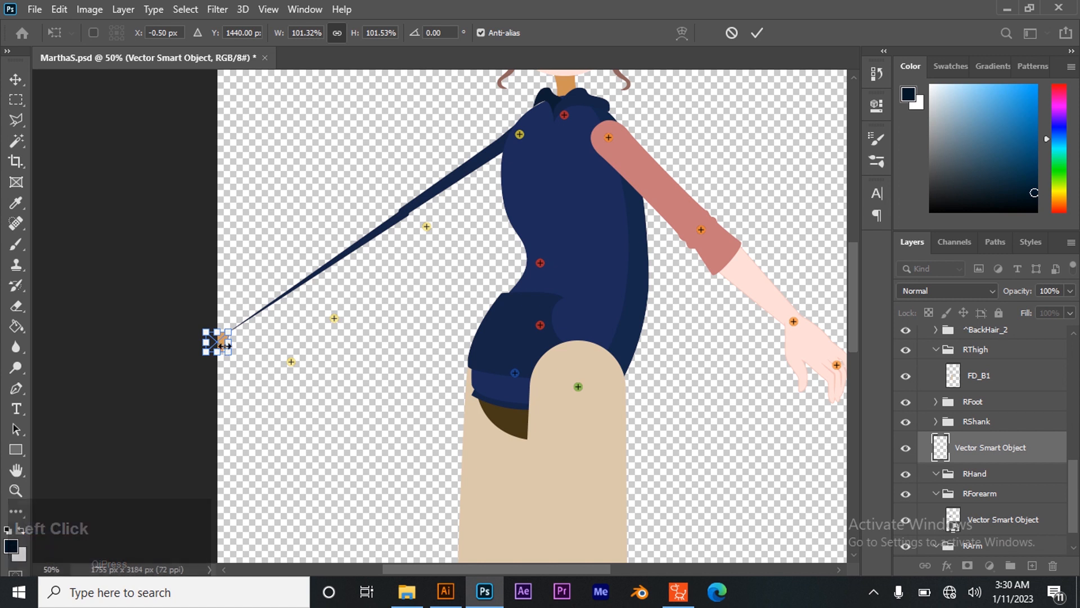
mouse_move(219, 343)
mouse_down()
mouse_move(228, 363)
mouse_move(213, 354)
mouse_up()
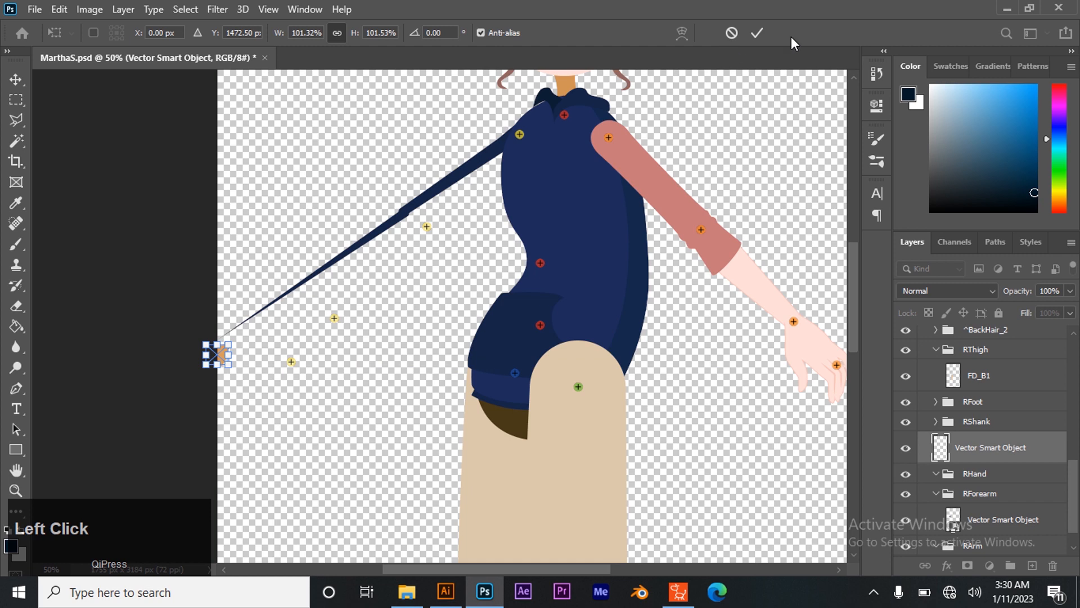
click(756, 34)
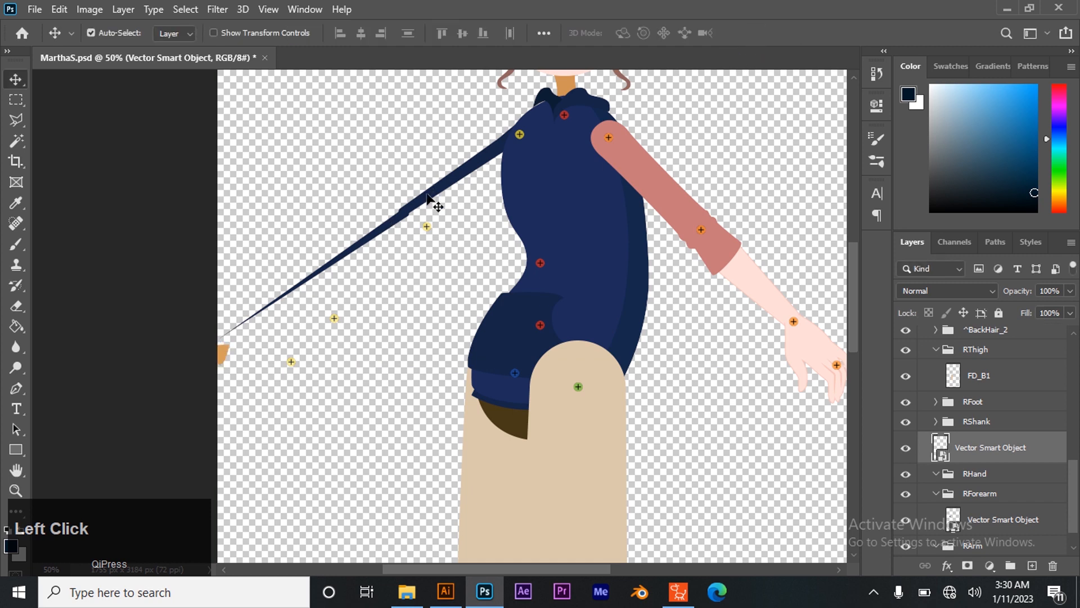
Bring the navy upper arm from Illustrator into Photoshop's LArm group, position it at the torso's shoulder, and delete the F_Arm_F layer.
drag(610, 240, 458, 229)
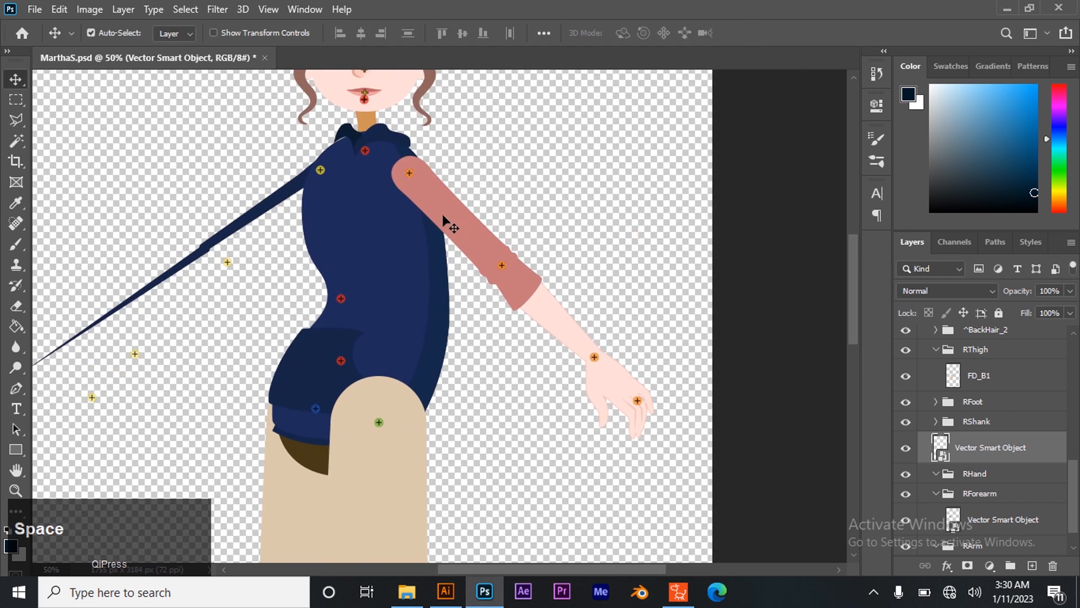
click(443, 215)
click(445, 590)
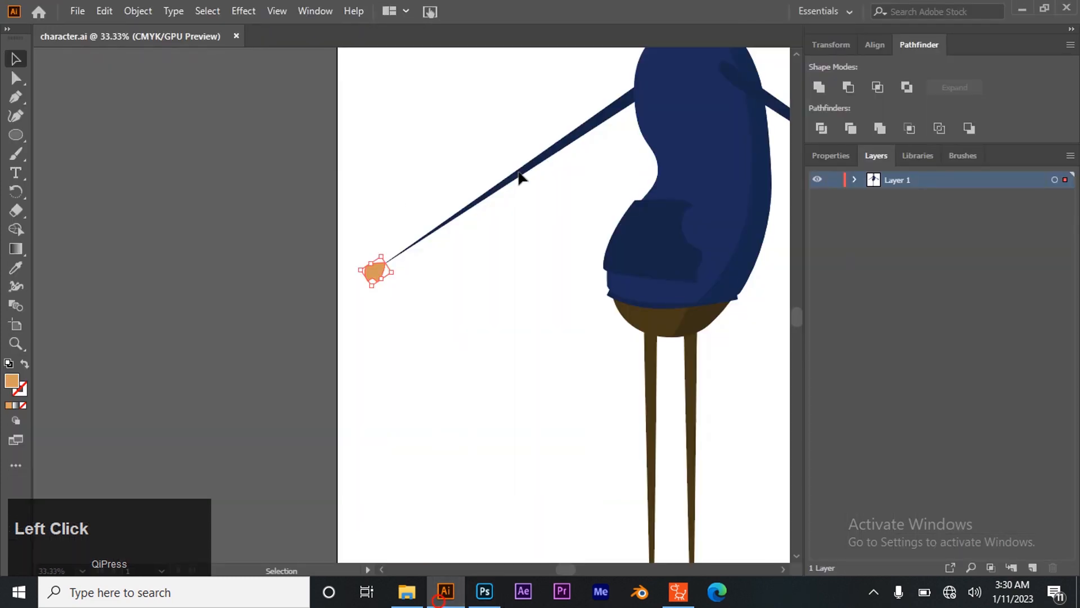
drag(707, 218, 340, 316)
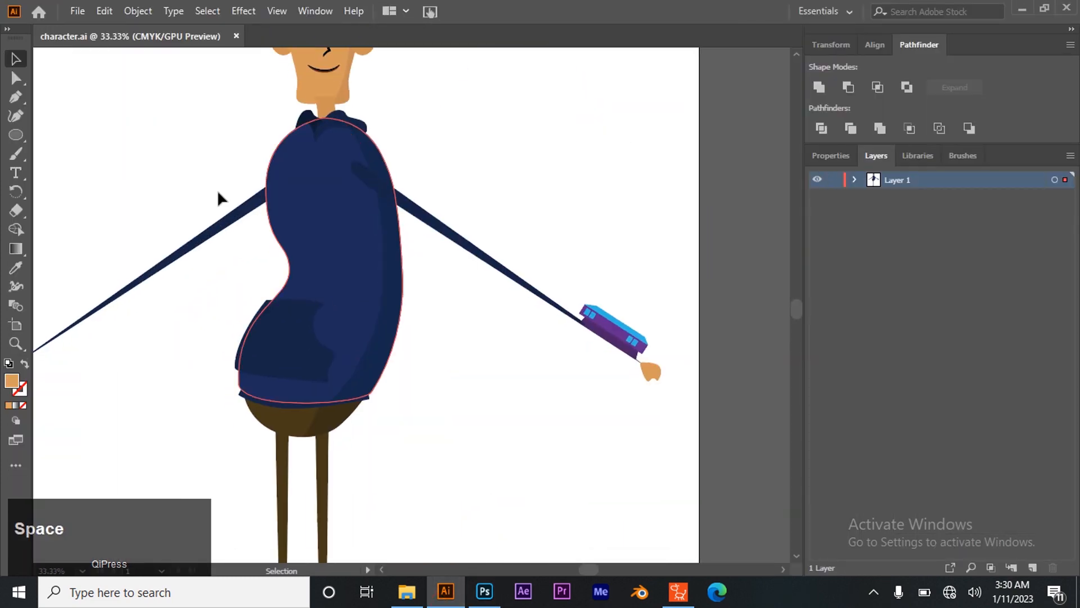
click(398, 204)
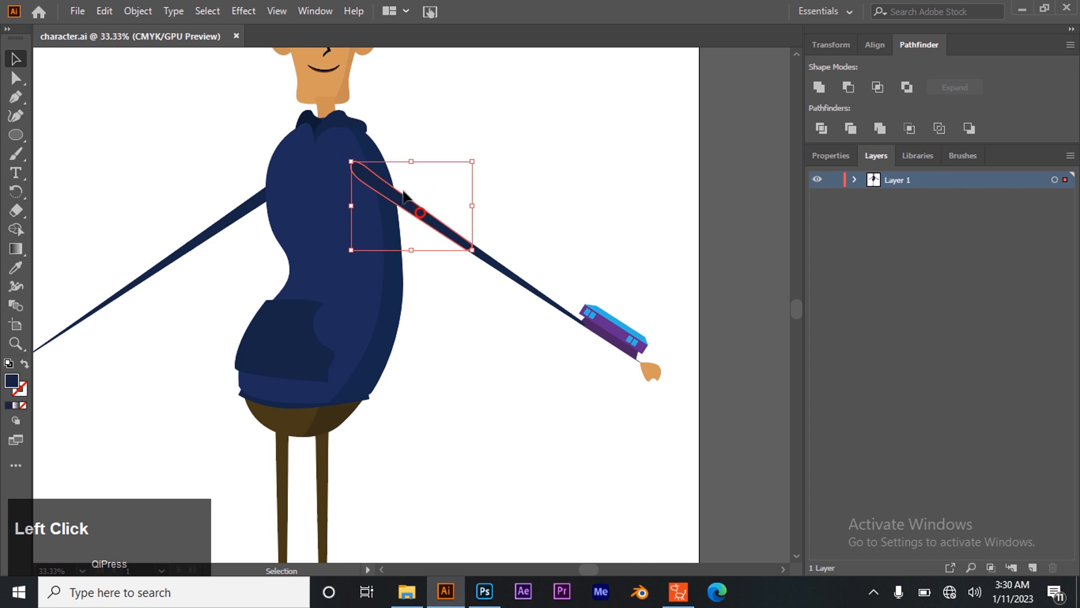
drag(398, 204, 481, 215)
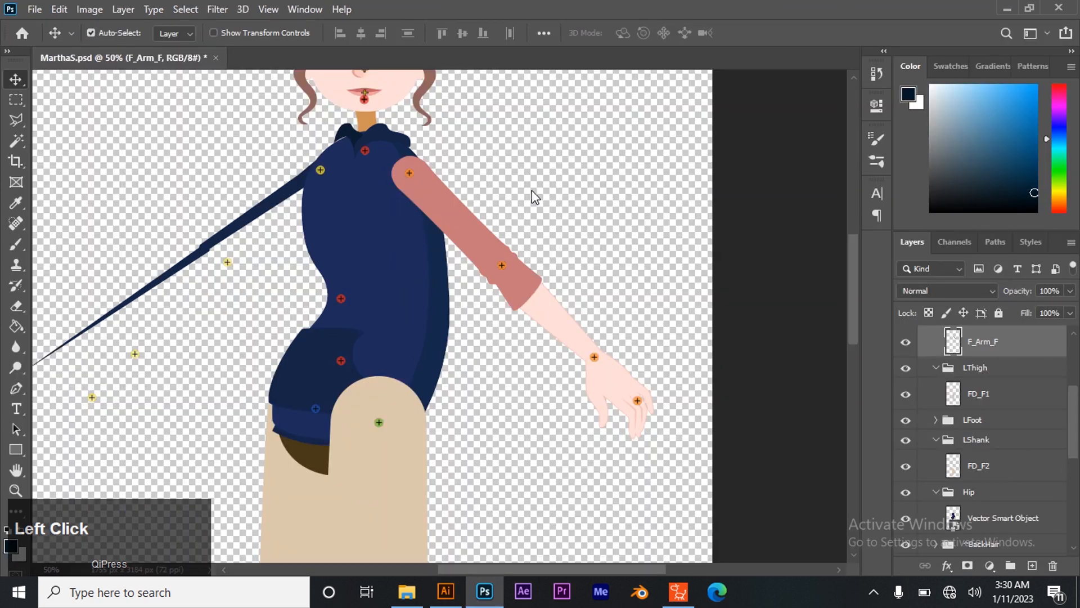
click(1001, 378)
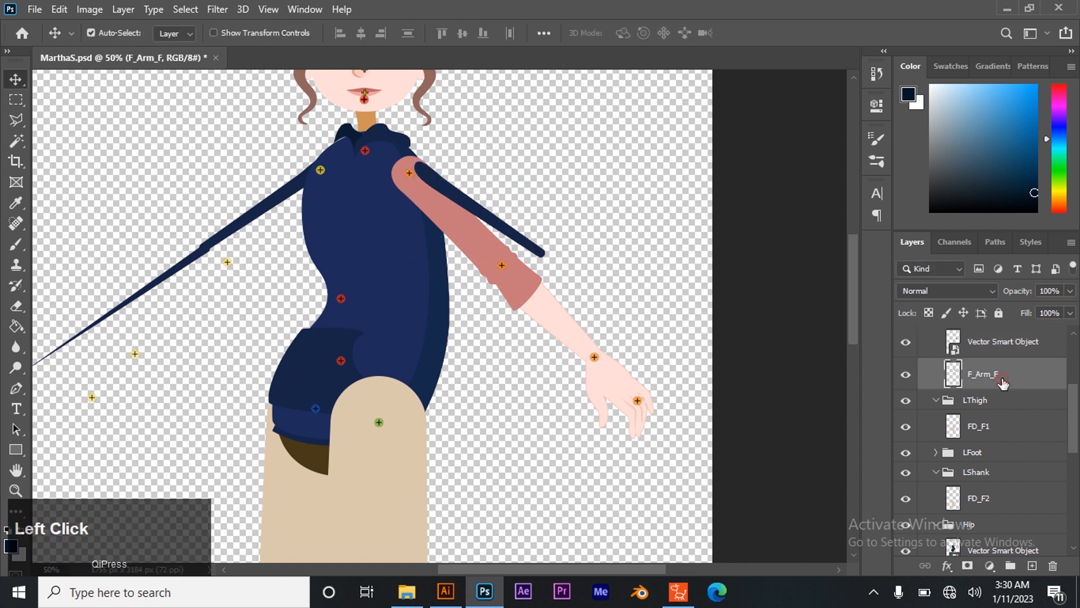
key(Delete)
Bring the navy forearm with the purple cuff from Illustrator into Photoshop's LForearm group, join it to the upper arm, and delete FD_Forarm_L.
scroll(956, 349, up, 1)
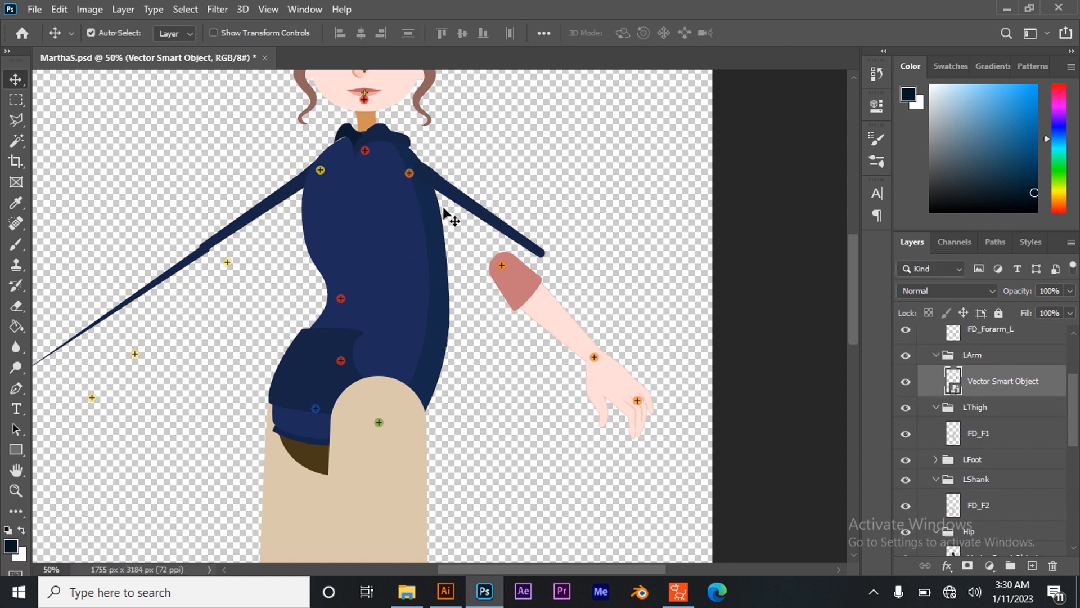
click(538, 308)
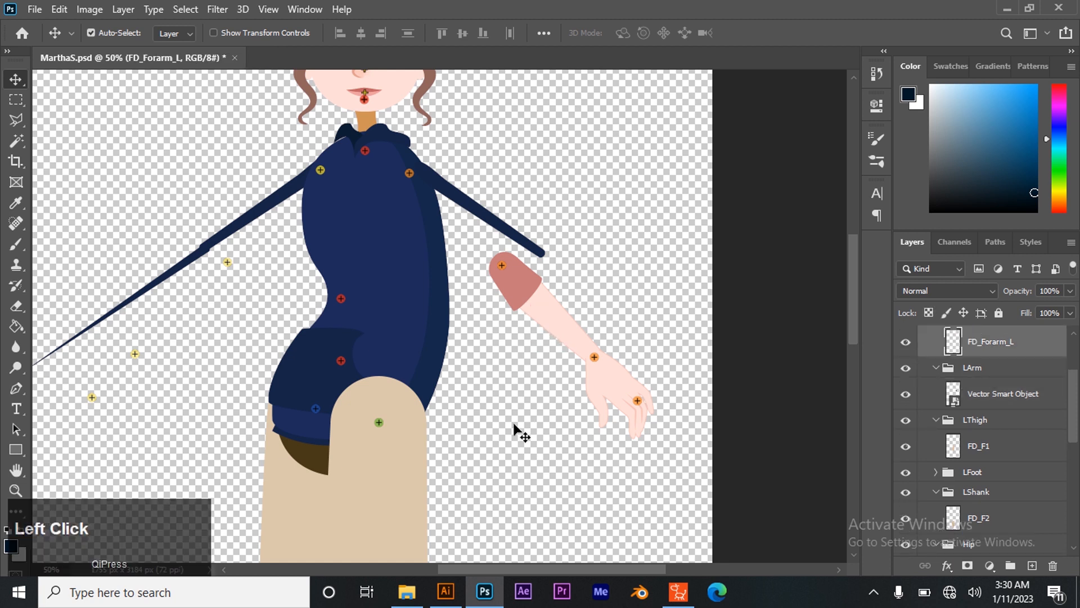
scroll(1004, 388, up, 2)
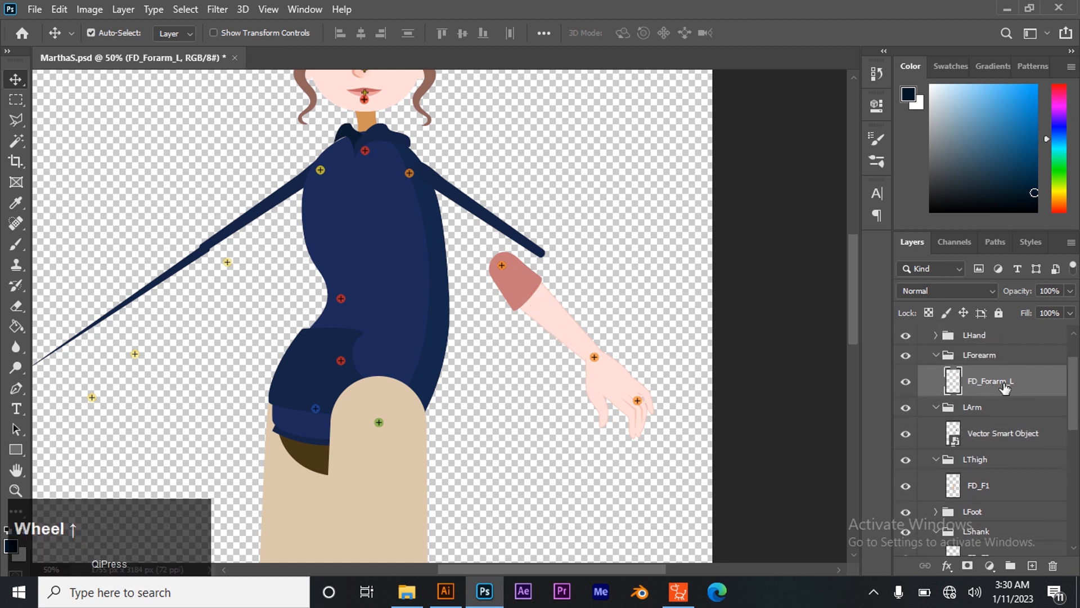
click(558, 307)
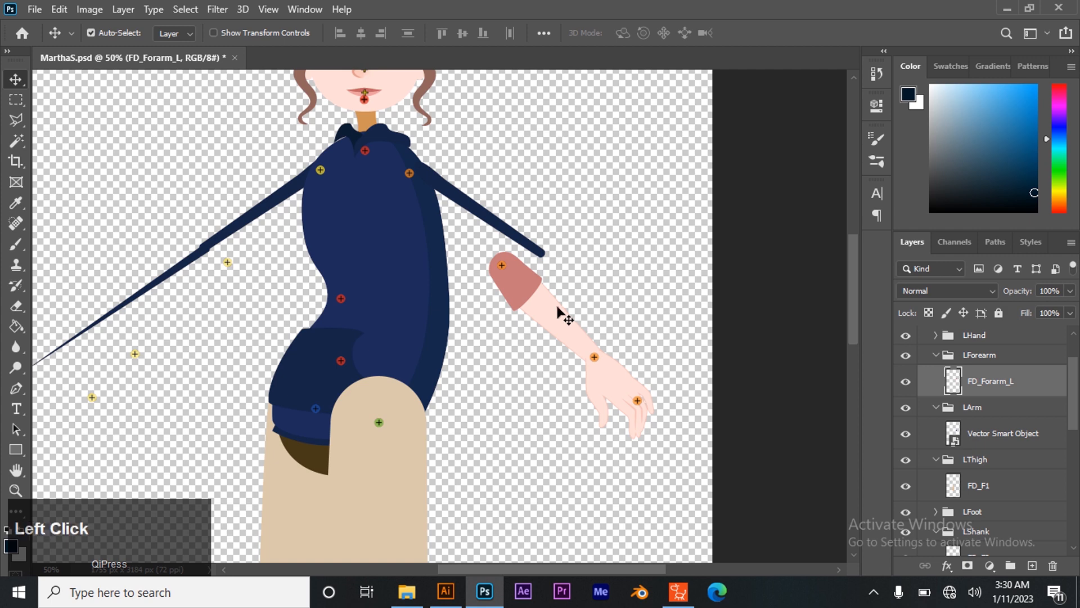
click(447, 599)
click(509, 271)
drag(605, 329, 608, 304)
click(758, 34)
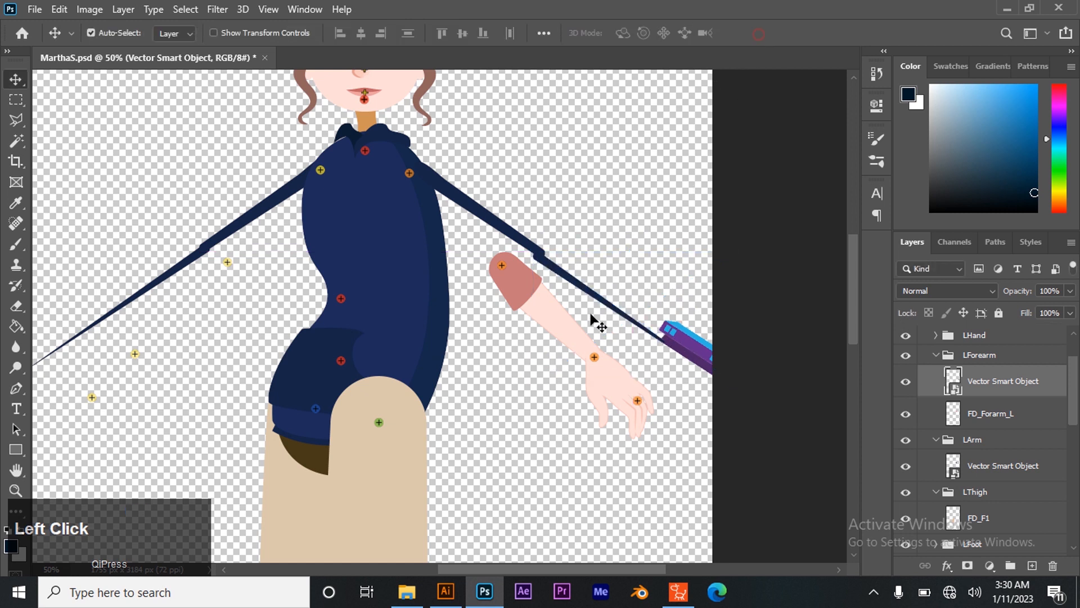
click(573, 319)
key(Delete)
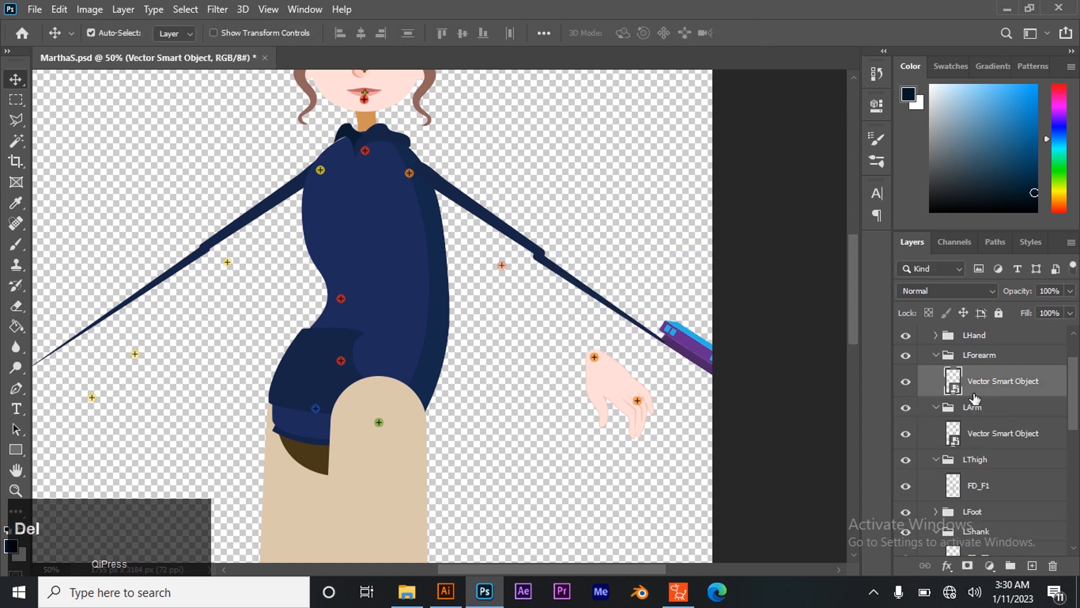
Bring the tan hand beside the purple cuff from Illustrator into Photoshop's LHand group, placed at X 1547.5 px, Y 1522 px.
click(614, 387)
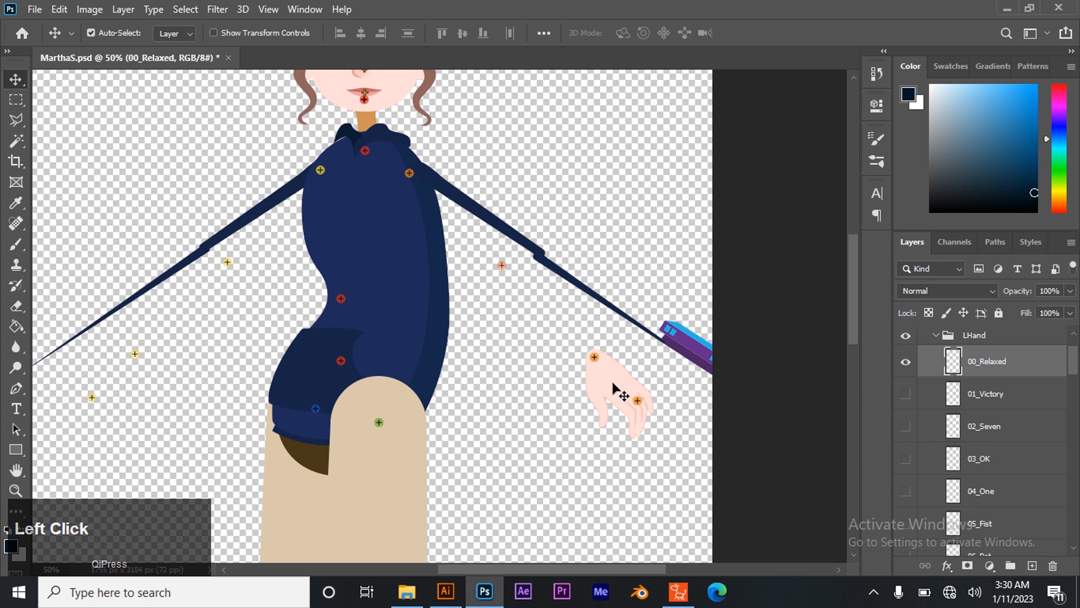
click(446, 591)
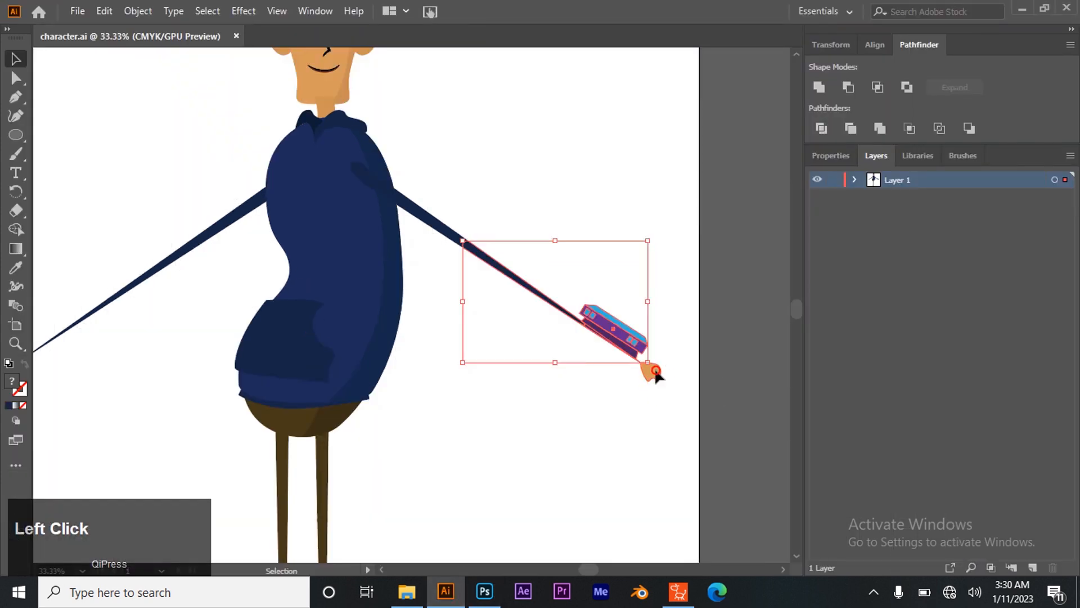
click(654, 373)
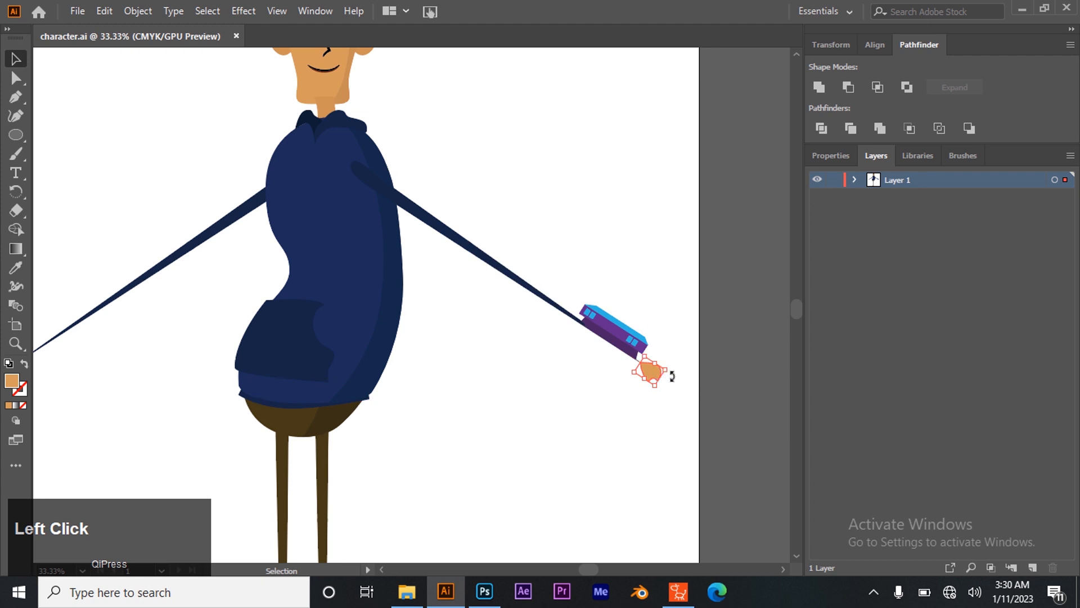
drag(652, 378, 632, 410)
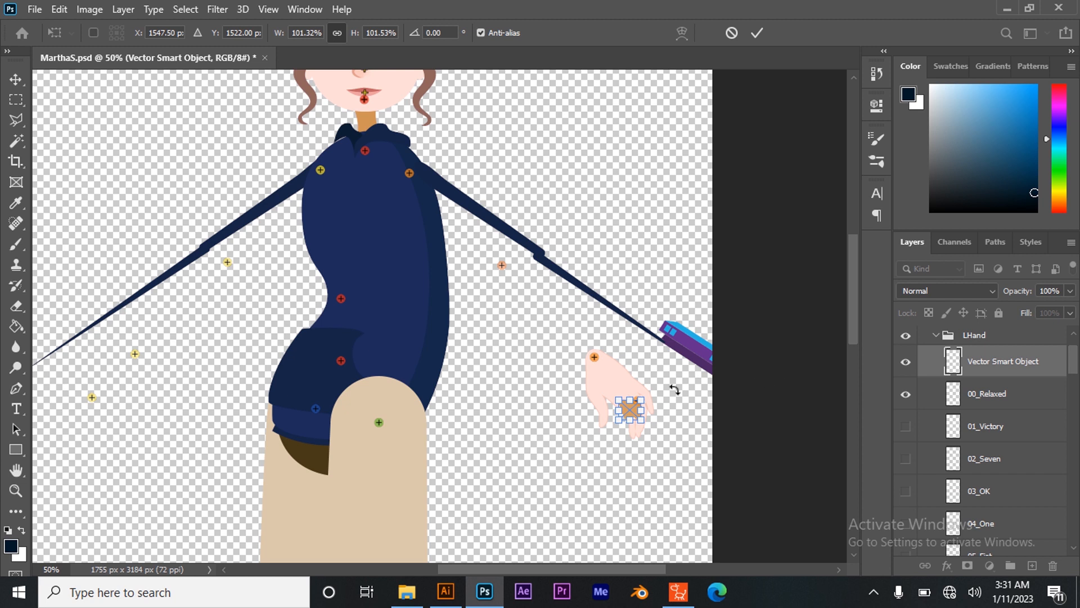
click(756, 33)
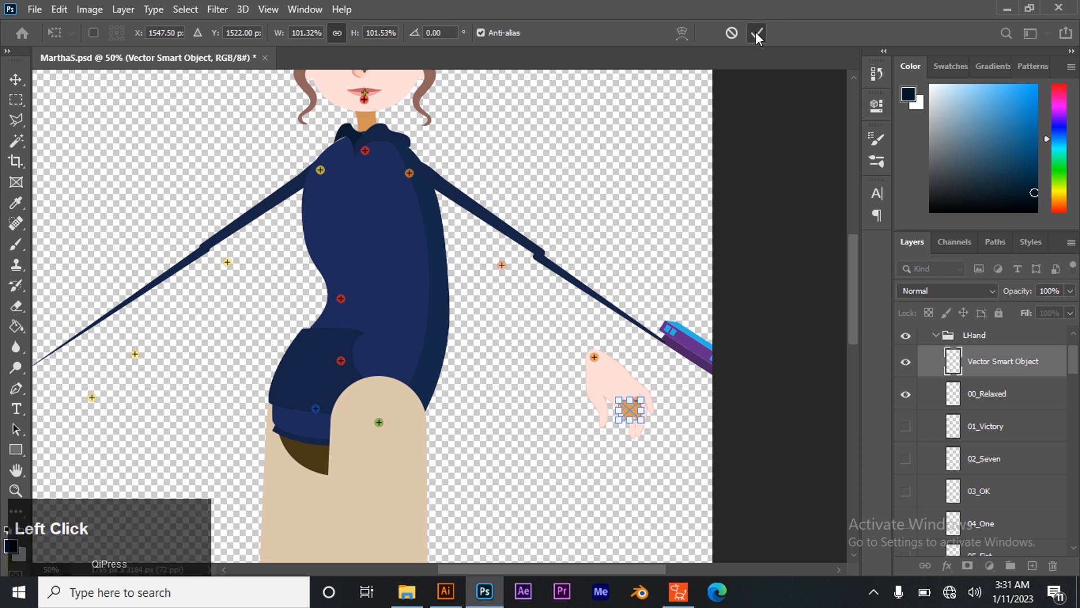
Delete all the hand pose layers from 00_Relaxed onward in the LHand group and move the placed tan hand below the purple cuff.
click(1002, 392)
scroll(998, 428, down, 10)
scroll(993, 462, down, 6)
click(997, 369)
key(Delete)
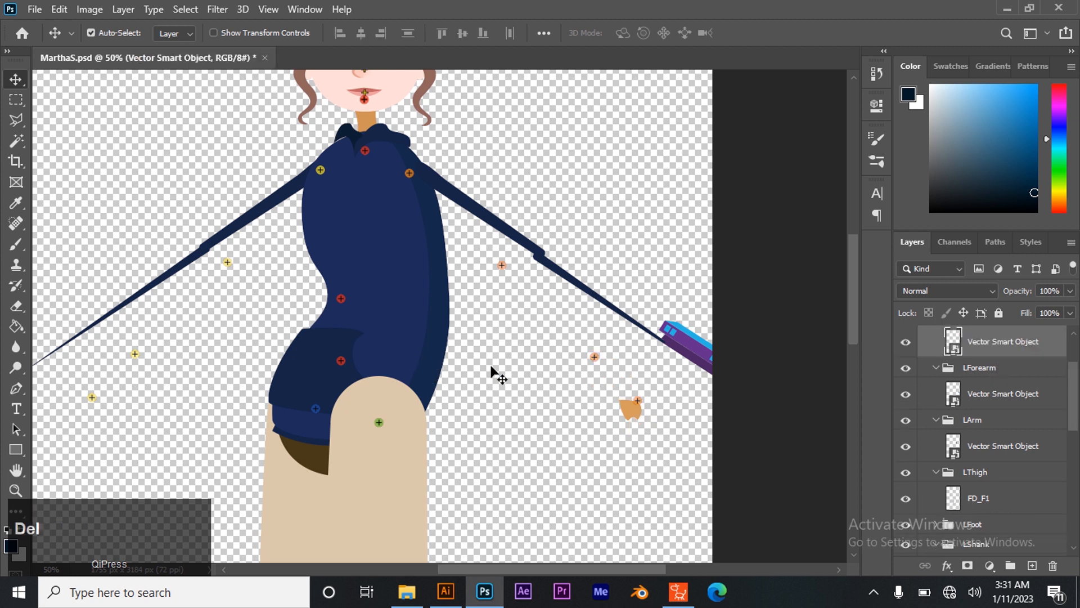
drag(658, 405, 689, 395)
Bring the brown upper leg from Illustrator into Photoshop's LThigh group at X 890.5 px, Y 1798 px, and delete the FD_F1 layer.
scroll(402, 461, down, 1)
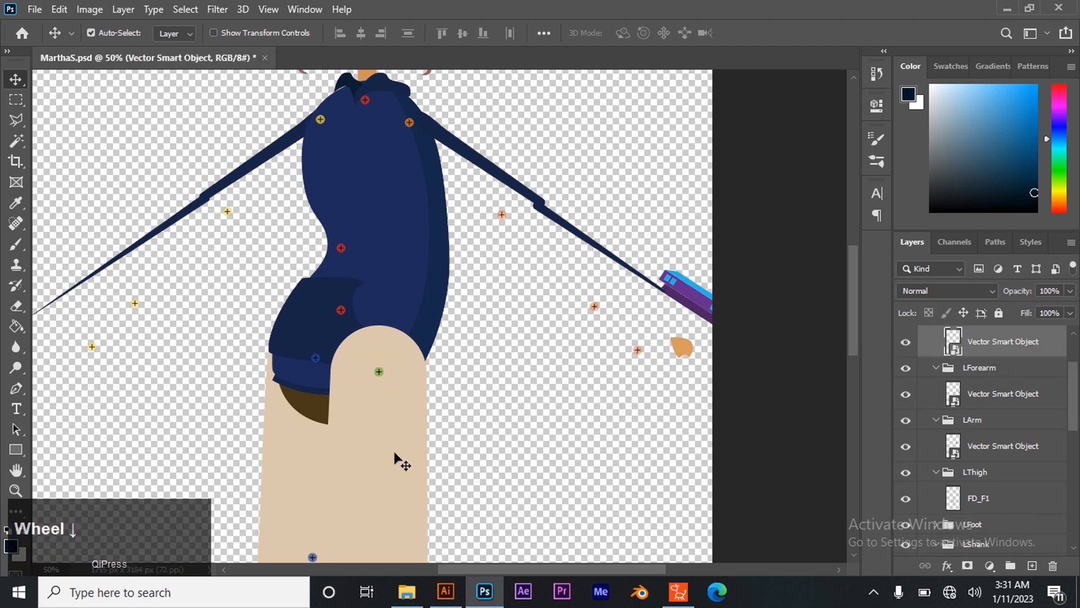
scroll(403, 461, down, 2)
click(397, 273)
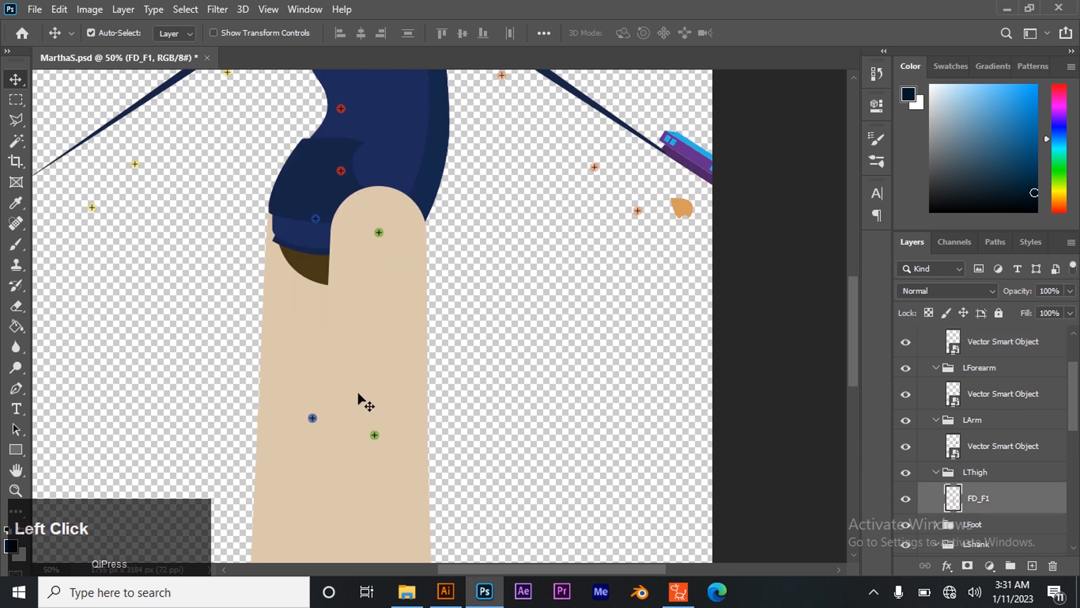
scroll(499, 335, down, 1)
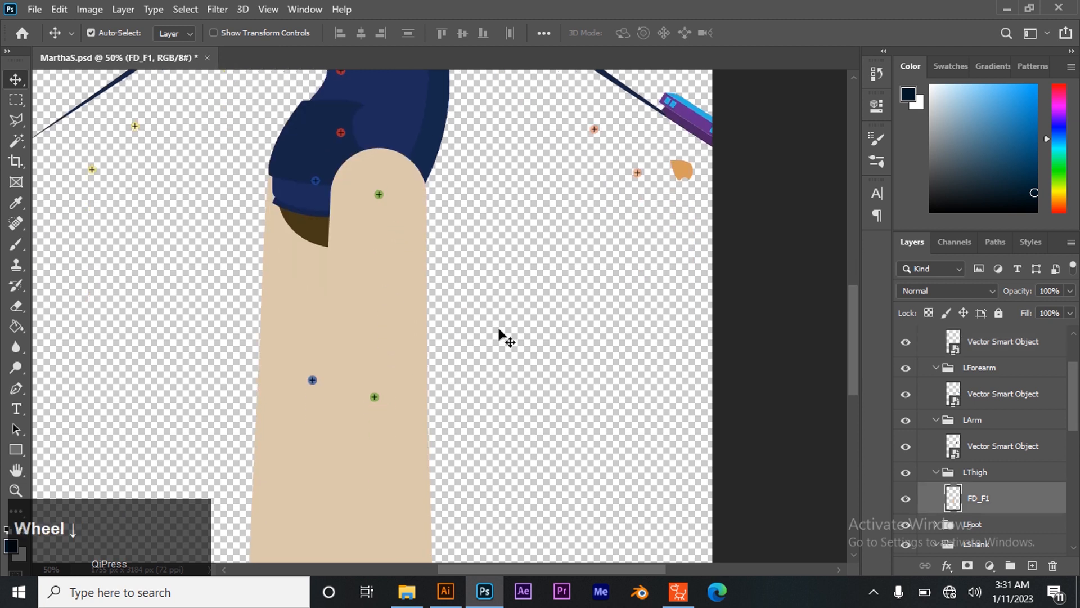
click(392, 272)
click(446, 591)
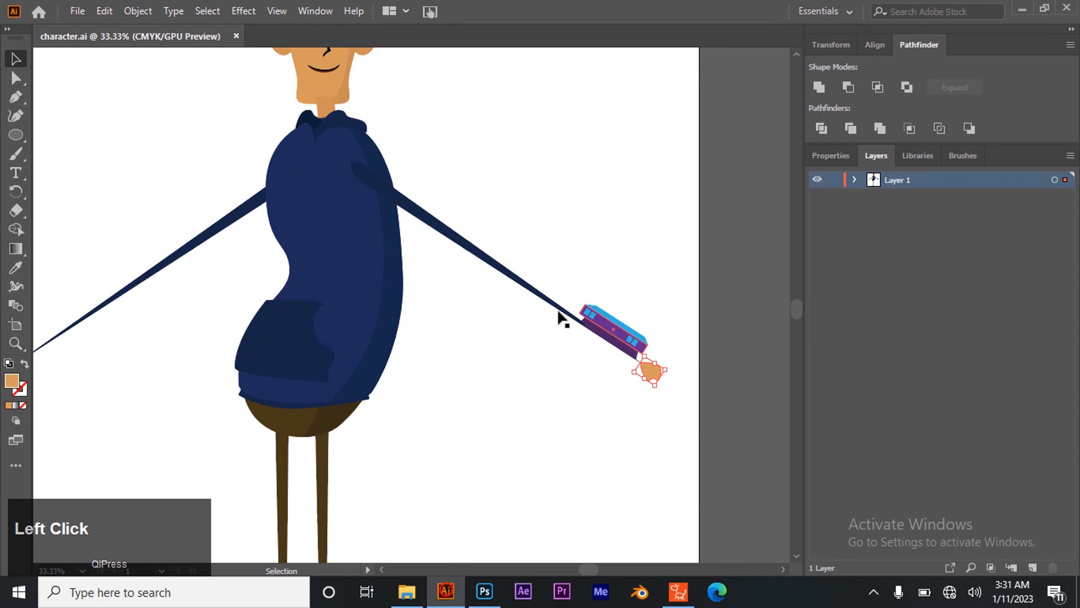
scroll(345, 403, down, 2)
click(328, 417)
scroll(336, 410, down, 1)
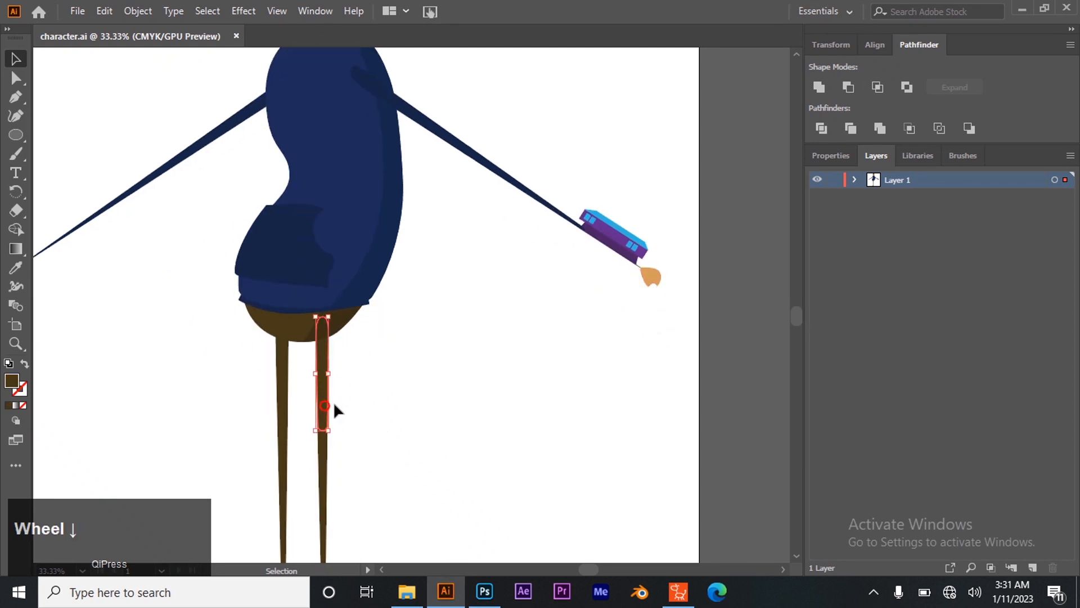
scroll(336, 410, down, 3)
drag(328, 265, 370, 296)
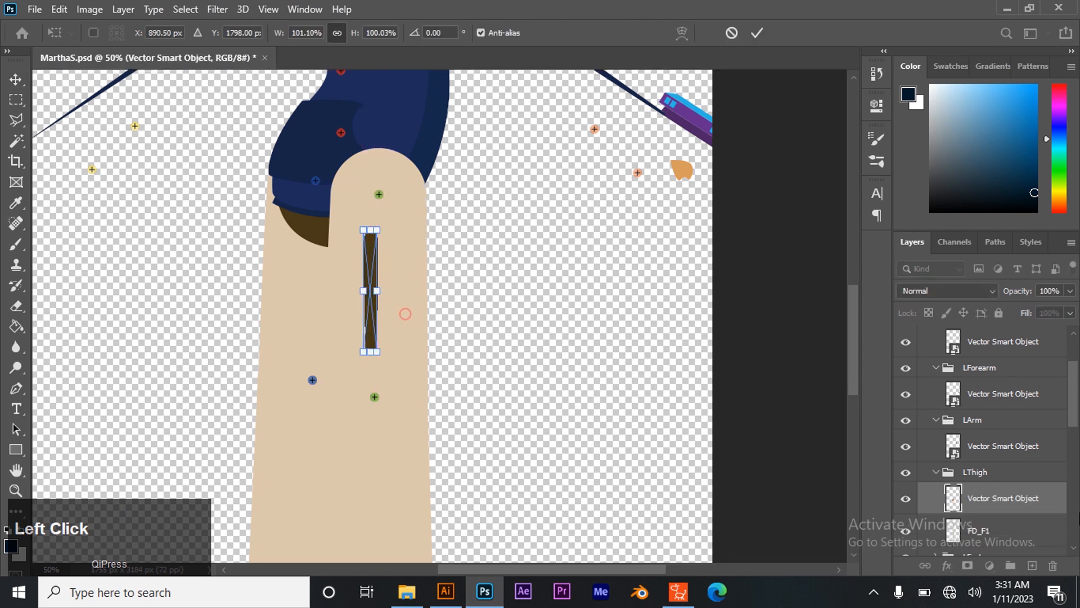
click(405, 313)
key(Delete)
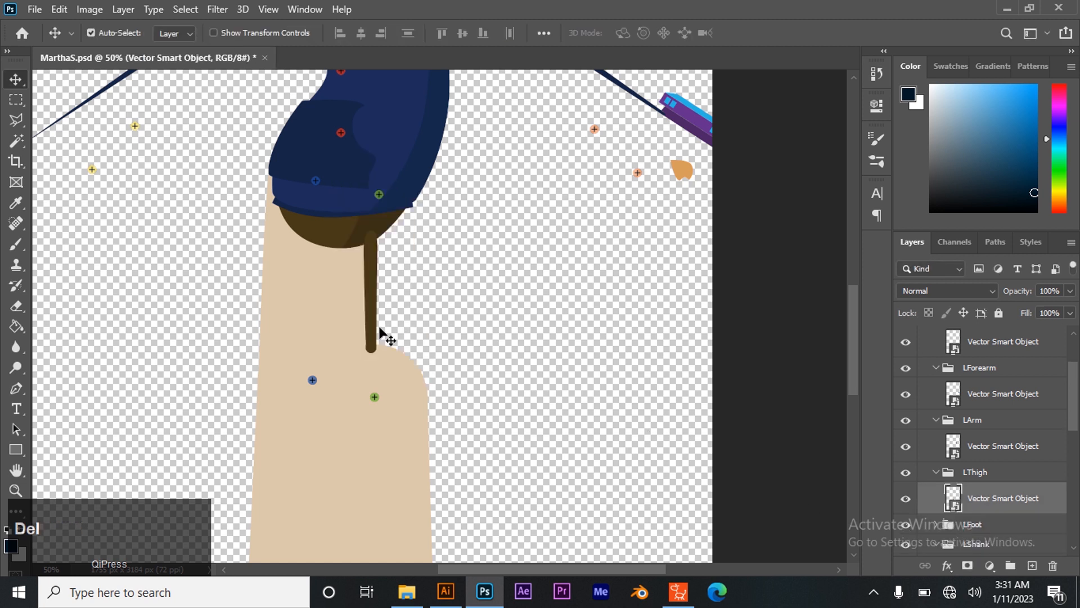
Bring the tapered brown lower leg into Photoshop's LShank group, join it below the thigh at X 890.5 px, Y 2305 px, and delete FD_F2.
scroll(379, 335, down, 2)
click(400, 398)
scroll(400, 402, down, 4)
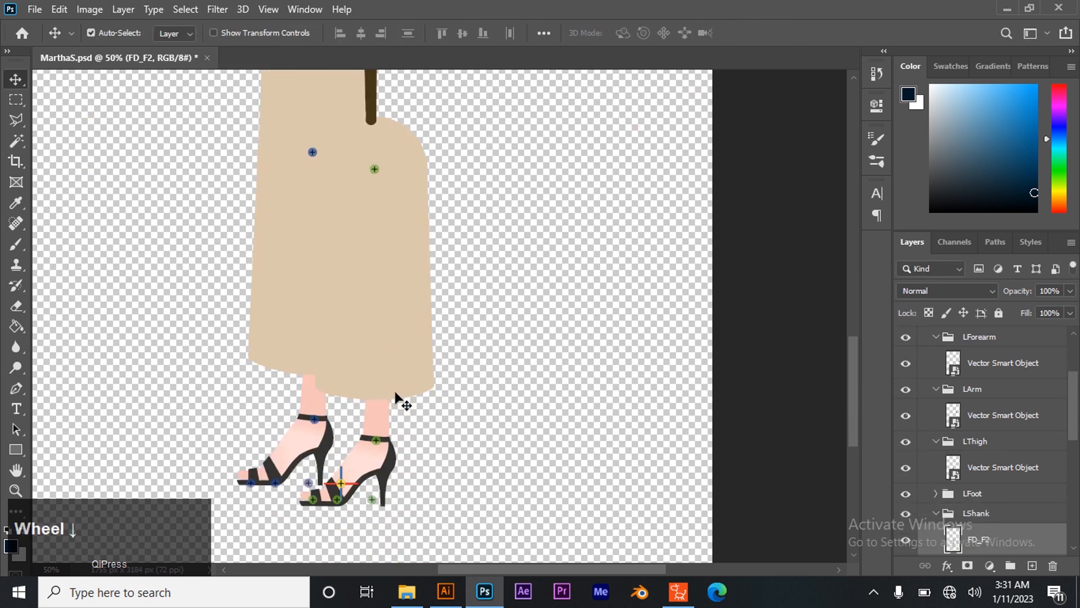
click(446, 591)
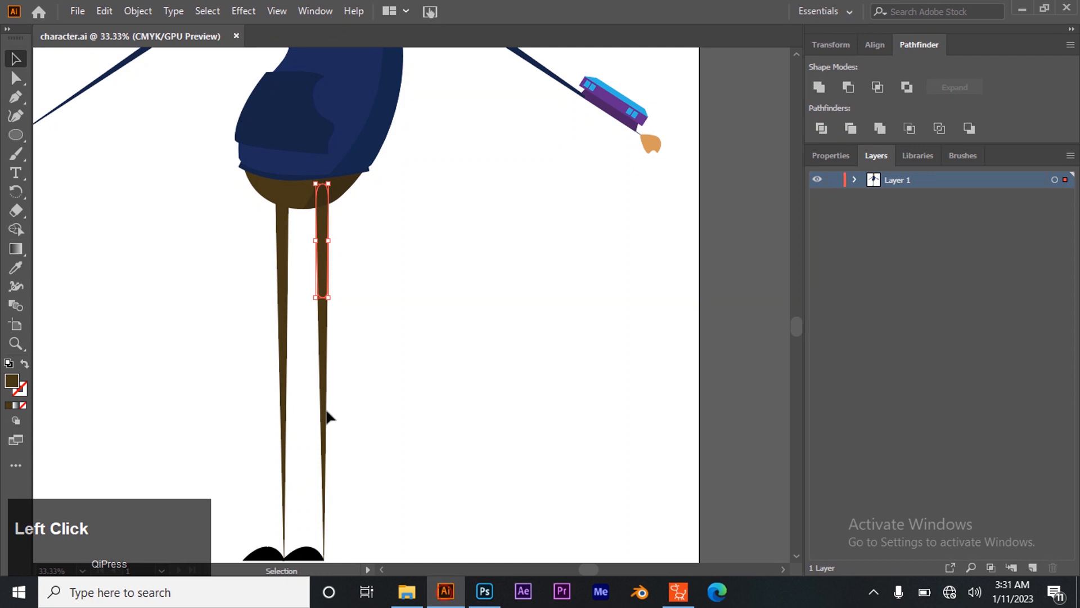
drag(320, 371, 359, 227)
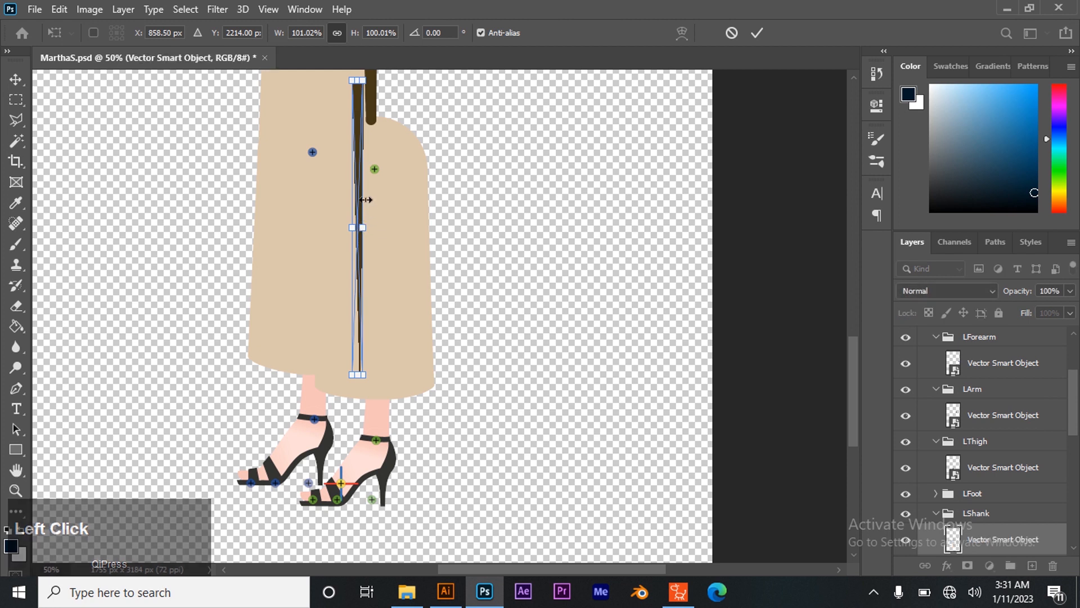
drag(361, 188, 371, 214)
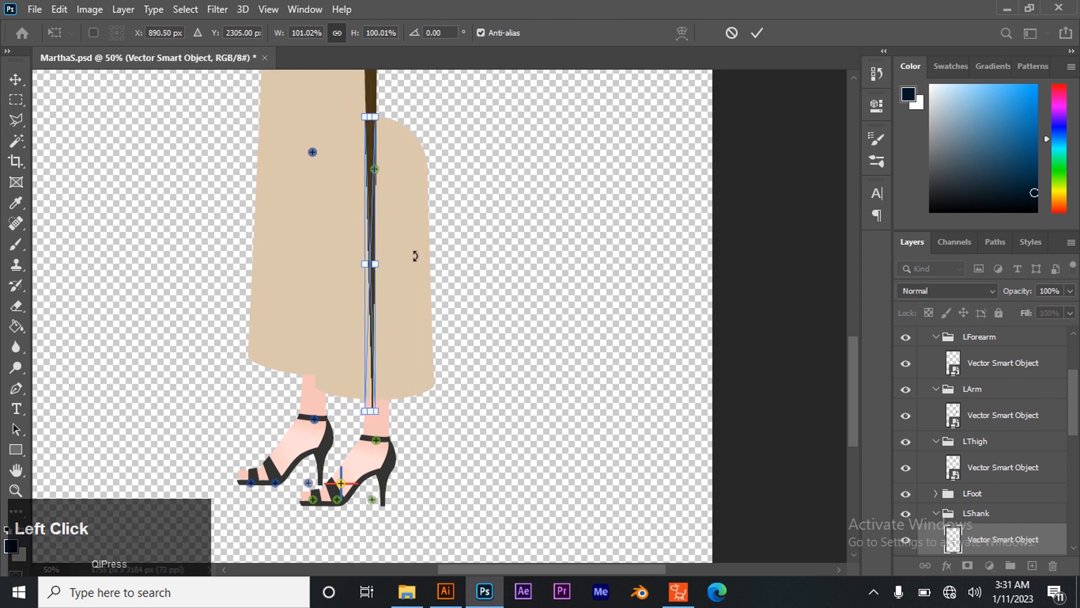
scroll(990, 519, down, 3)
click(988, 491)
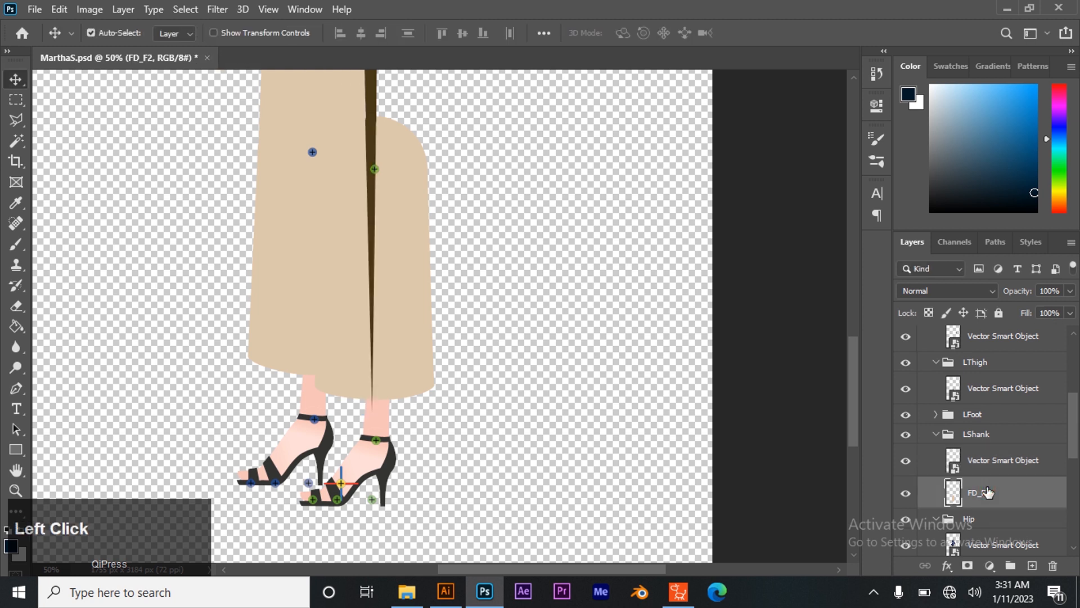
key(Delete)
Compare the Foot_90 and Foot_45 poses in the LFoot group by toggling their visibility, leaving both shown.
click(364, 454)
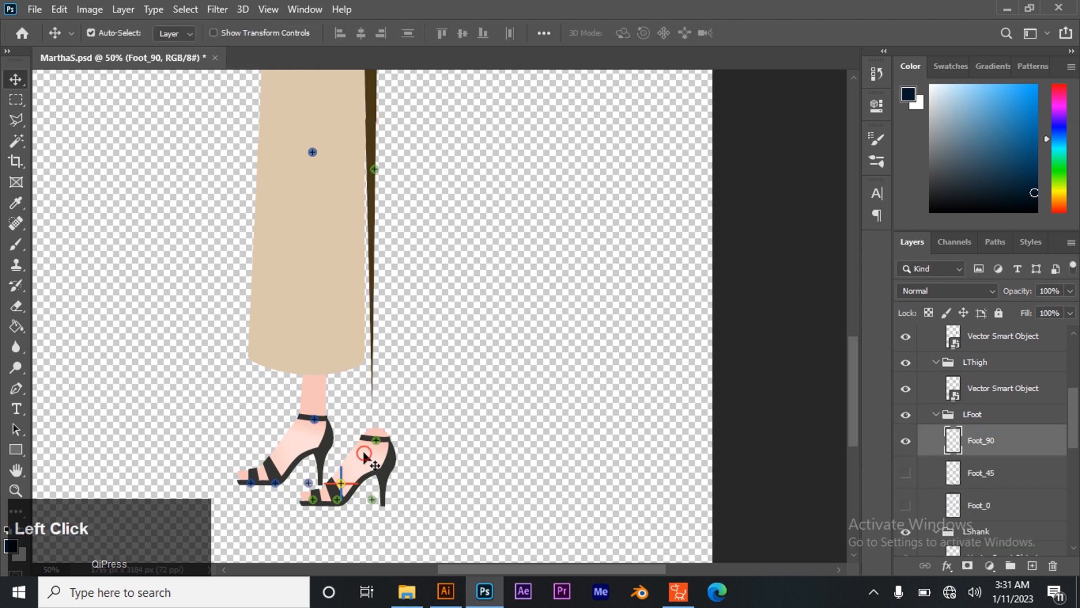
scroll(938, 428, down, 1)
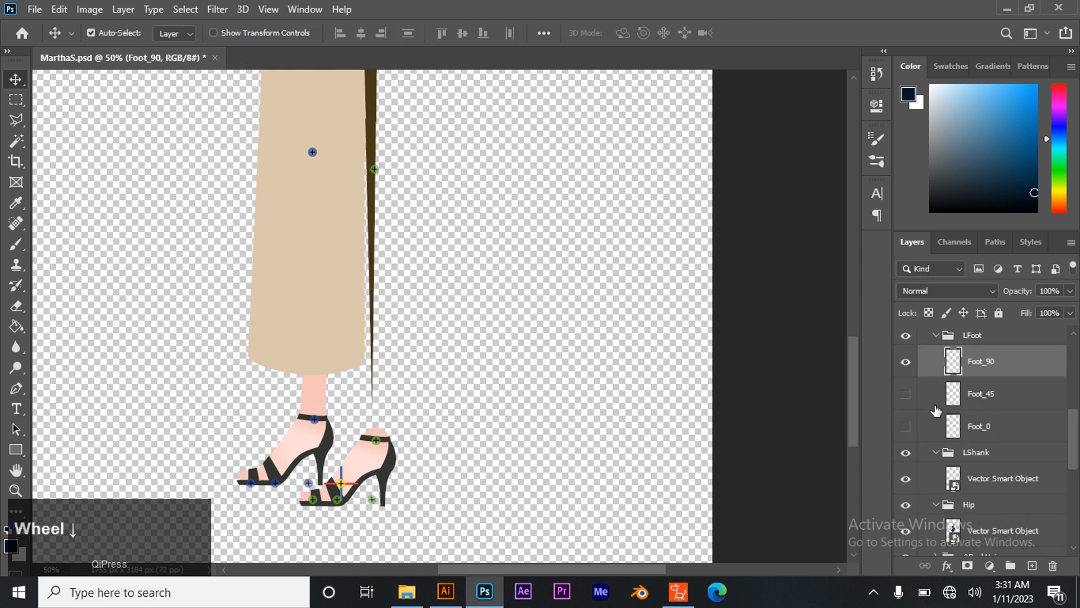
click(905, 363)
click(905, 393)
click(905, 393)
click(906, 393)
click(906, 361)
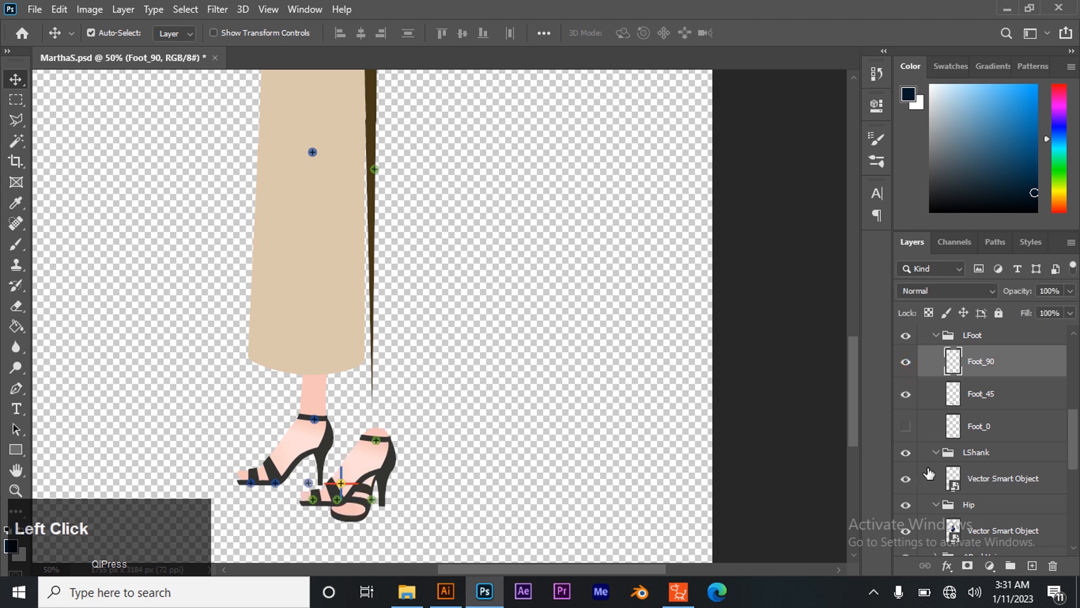
Bring the black shoe from Illustrator into Photoshop's LFoot group, placed at the lower leg's tip at X 880.5 px, Y 2684 px.
click(445, 591)
scroll(485, 330, down, 3)
drag(320, 396, 368, 419)
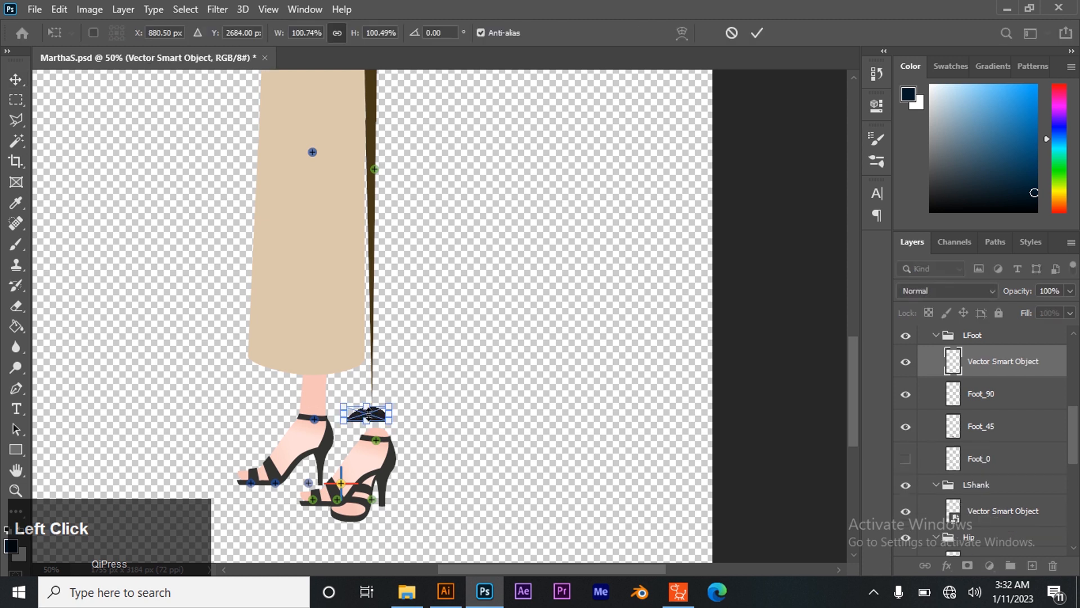
click(757, 34)
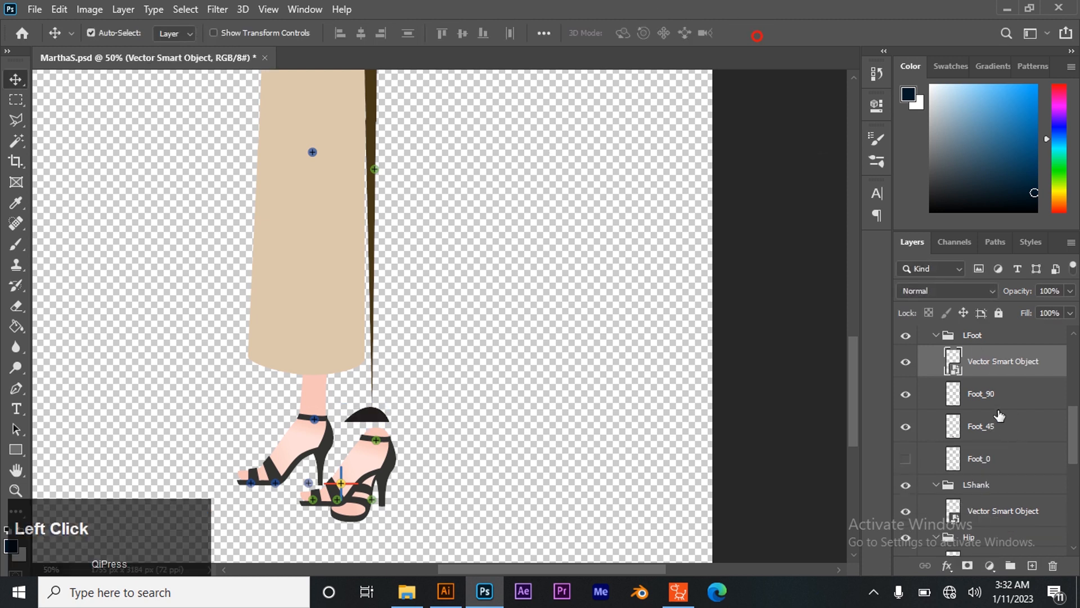
Delete the template's Foot_90, Foot_45 and Foot_0 layers from the LFoot group.
click(990, 393)
shift+click(987, 450)
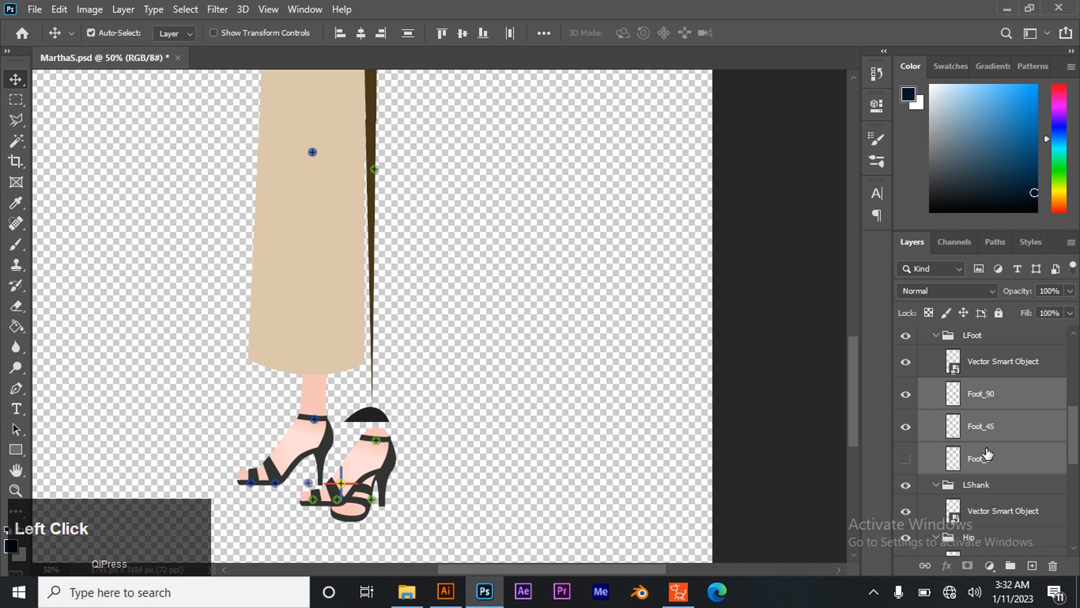
key(Delete)
Bring the other brown upper leg from Illustrator into Photoshop's RThigh group at X 804.5 px, Y 1774 px, and delete FD_B1.
scroll(253, 257, up, 5)
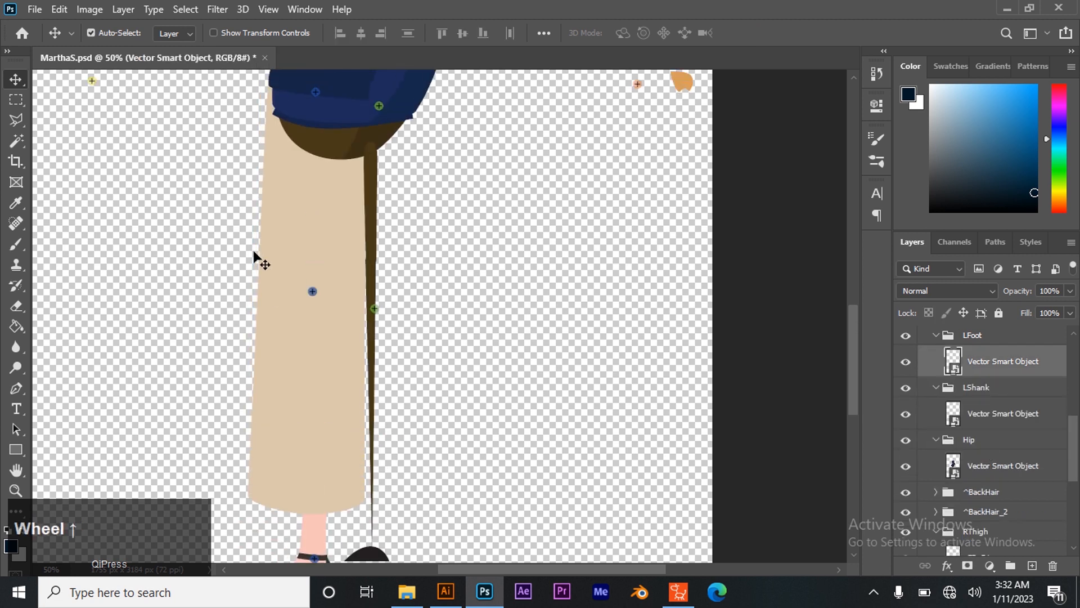
scroll(257, 253, up, 2)
scroll(272, 267, up, 1)
click(317, 287)
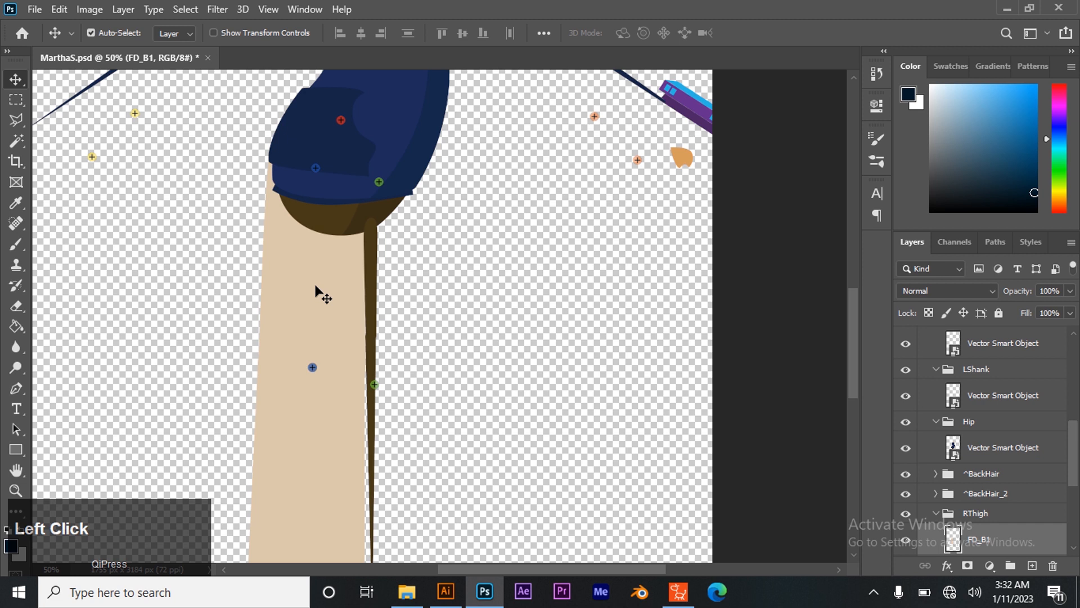
click(447, 588)
scroll(282, 223, up, 3)
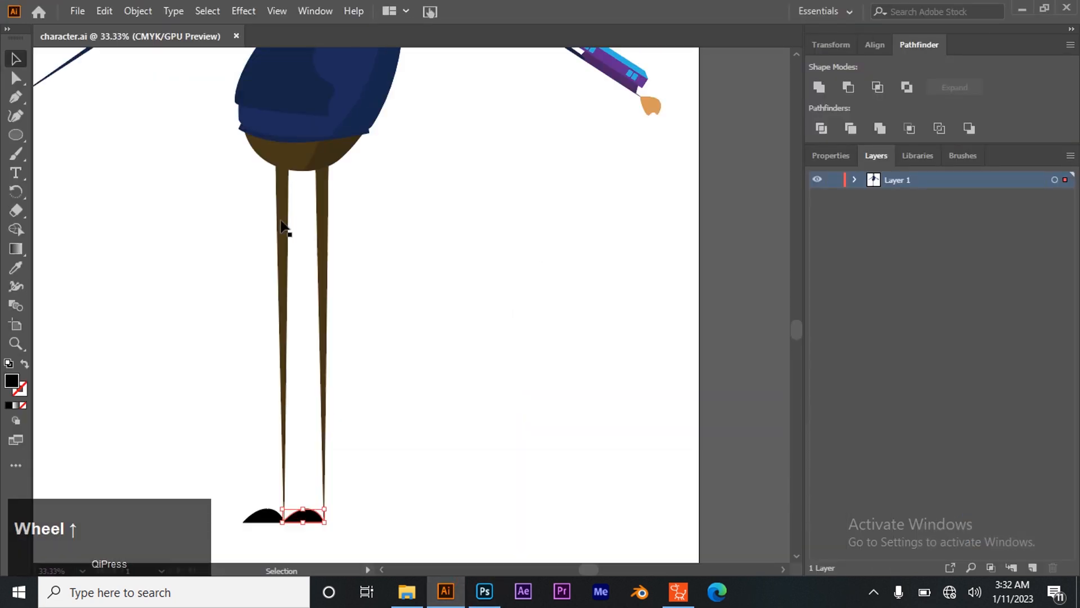
click(283, 197)
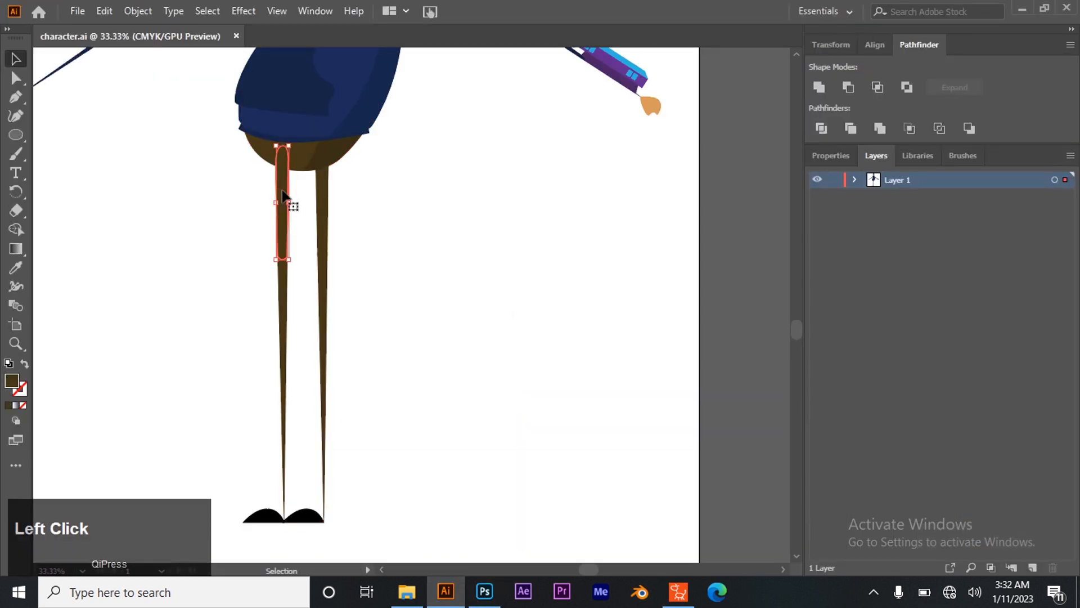
drag(283, 197, 338, 271)
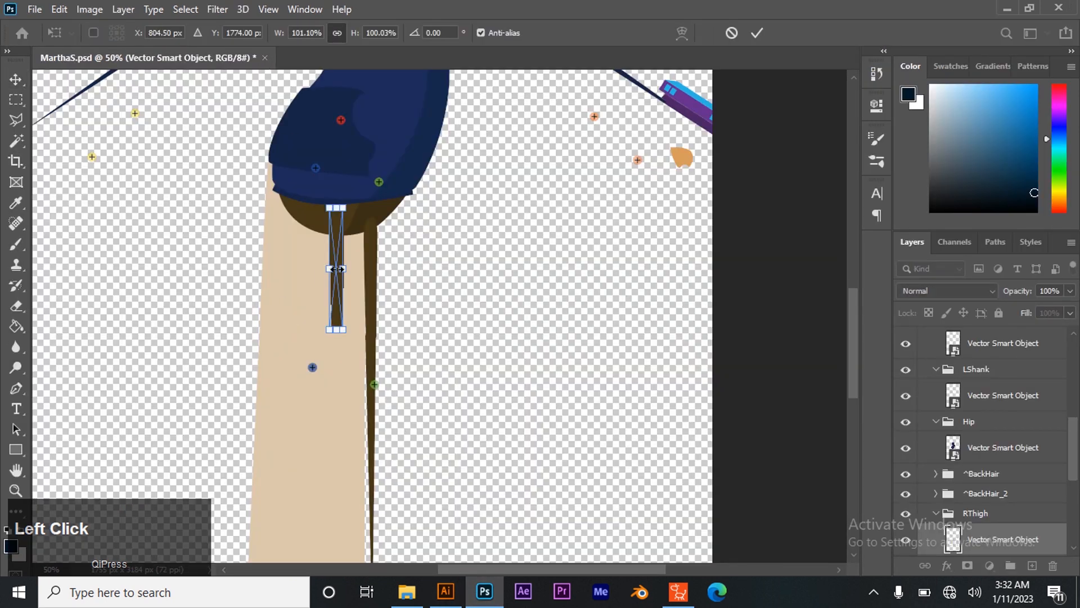
click(756, 32)
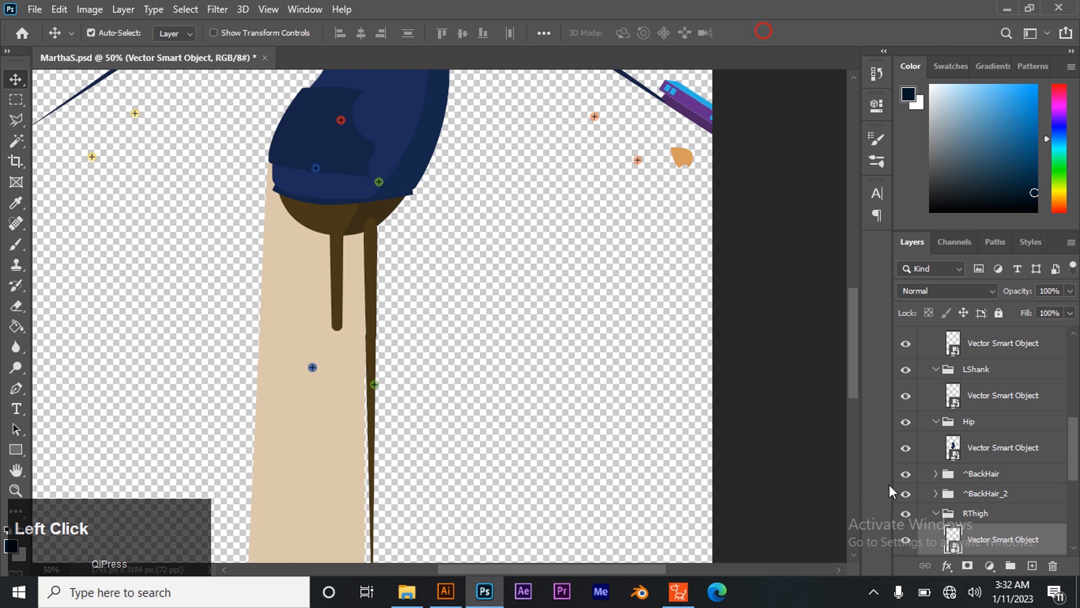
scroll(1001, 495, down, 3)
click(1001, 495)
key(Delete)
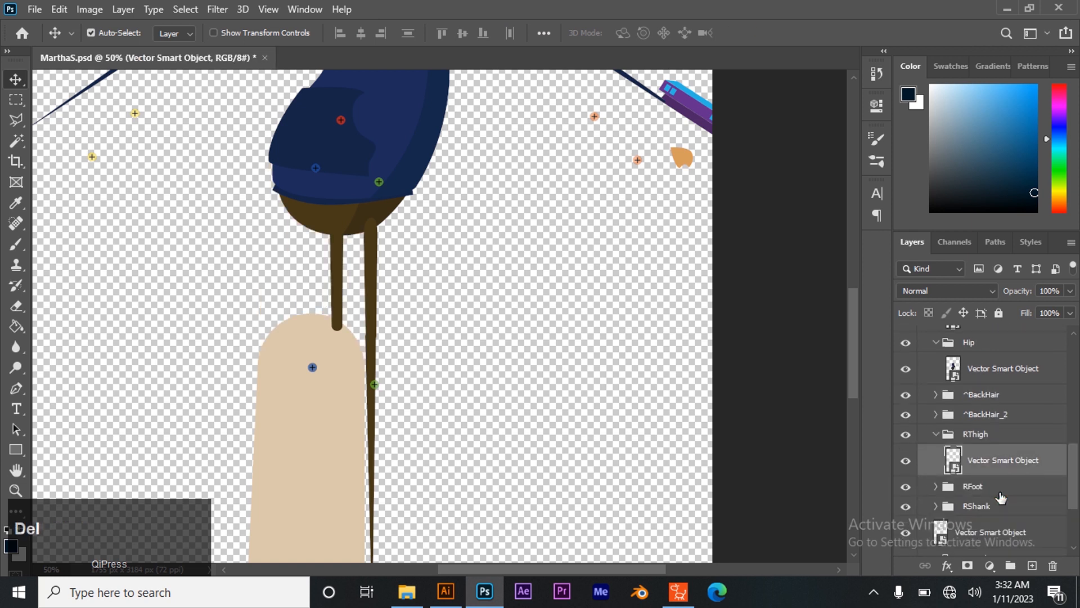
Bring the matching tapered lower leg from Illustrator into Photoshop's RShank group at X 728.5 px, Y 2316 px, and delete FD_B2.
click(303, 408)
scroll(304, 413, down, 5)
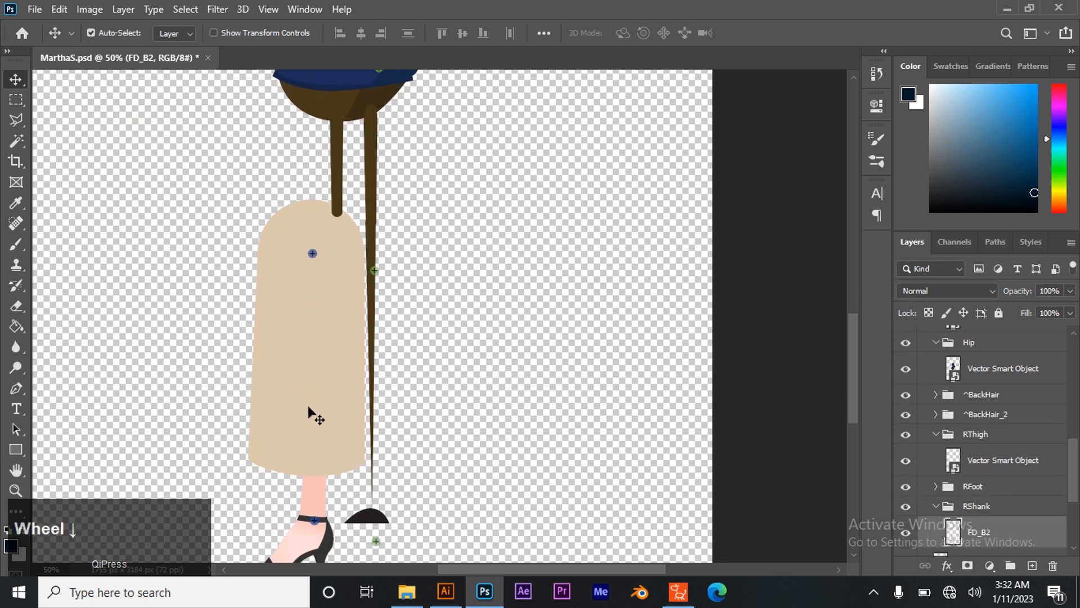
click(445, 590)
click(284, 315)
drag(293, 313, 307, 294)
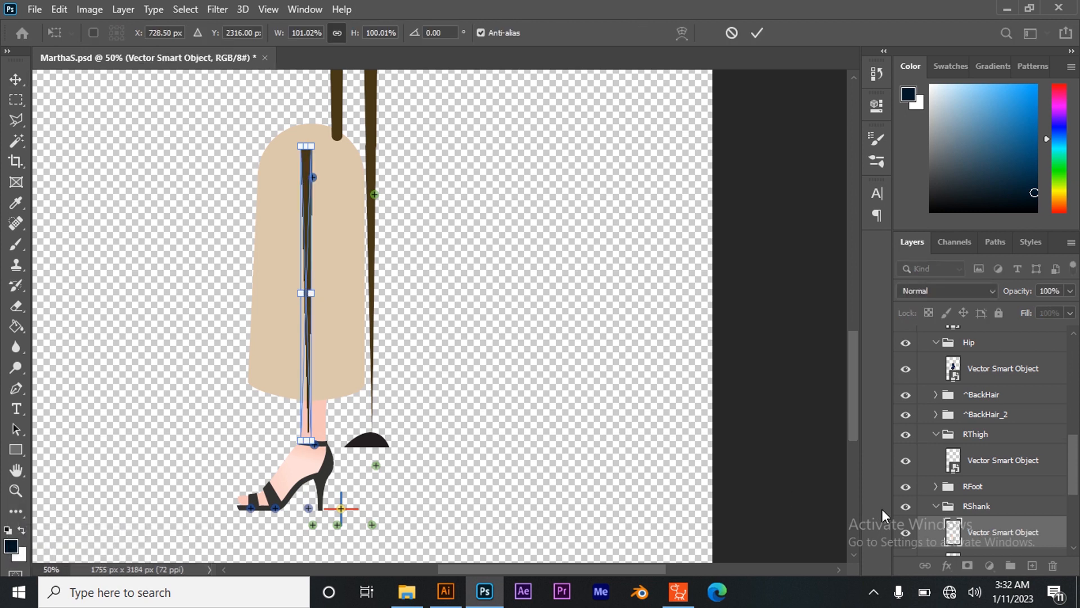
scroll(957, 478, down, 5)
click(990, 458)
key(Delete)
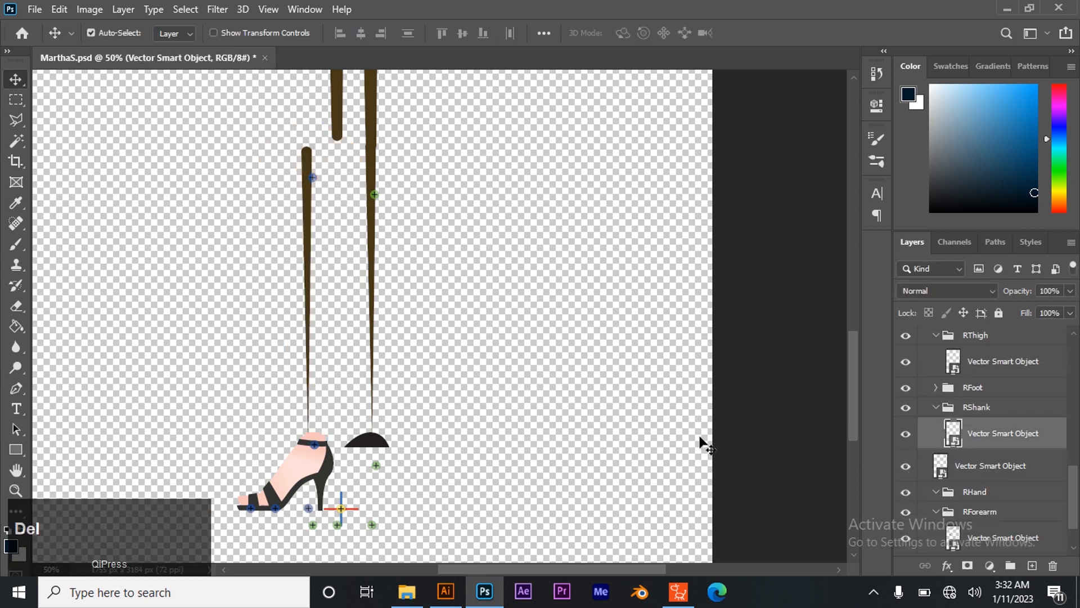
Bring the other black shoe from Illustrator into Photoshop's RFoot group at X 738.5 px, Y 2686 px, and delete Foot_90 and Foot_45.
click(292, 480)
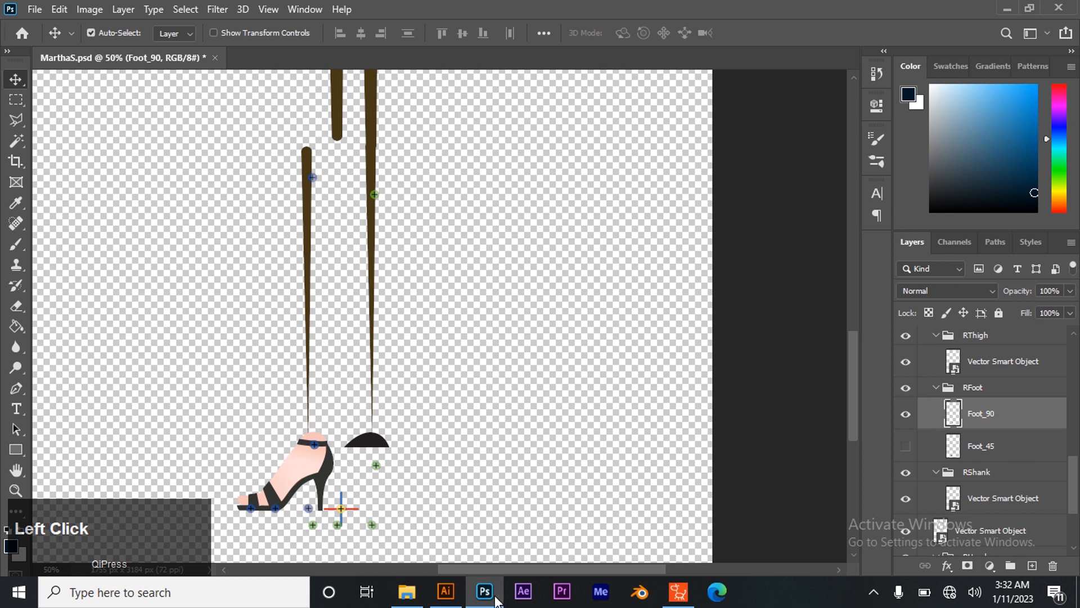
click(444, 592)
drag(268, 502, 311, 440)
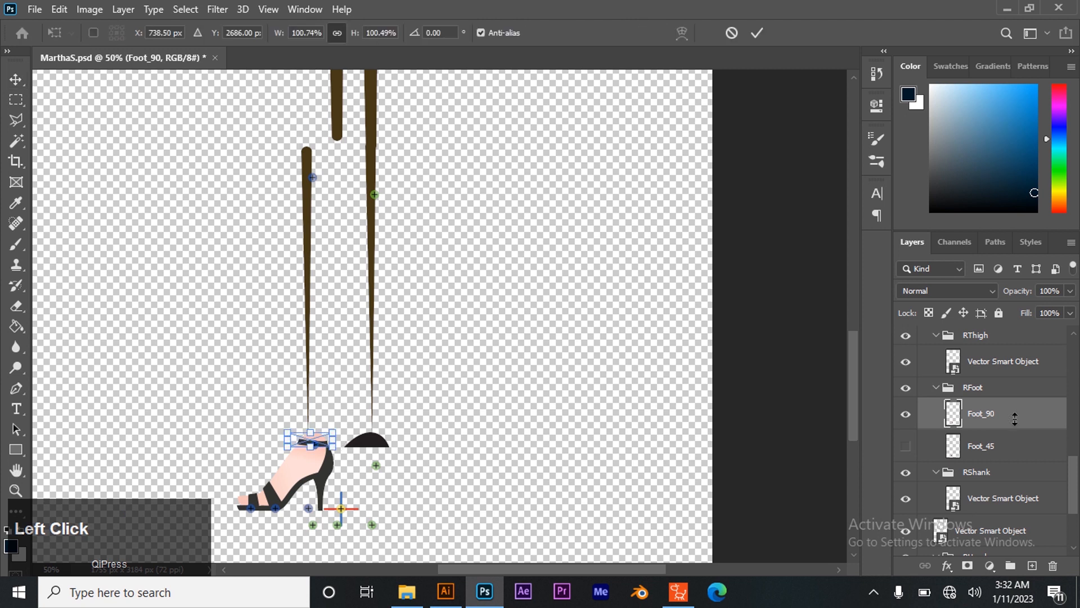
click(994, 445)
shift+click(991, 491)
key(Delete)
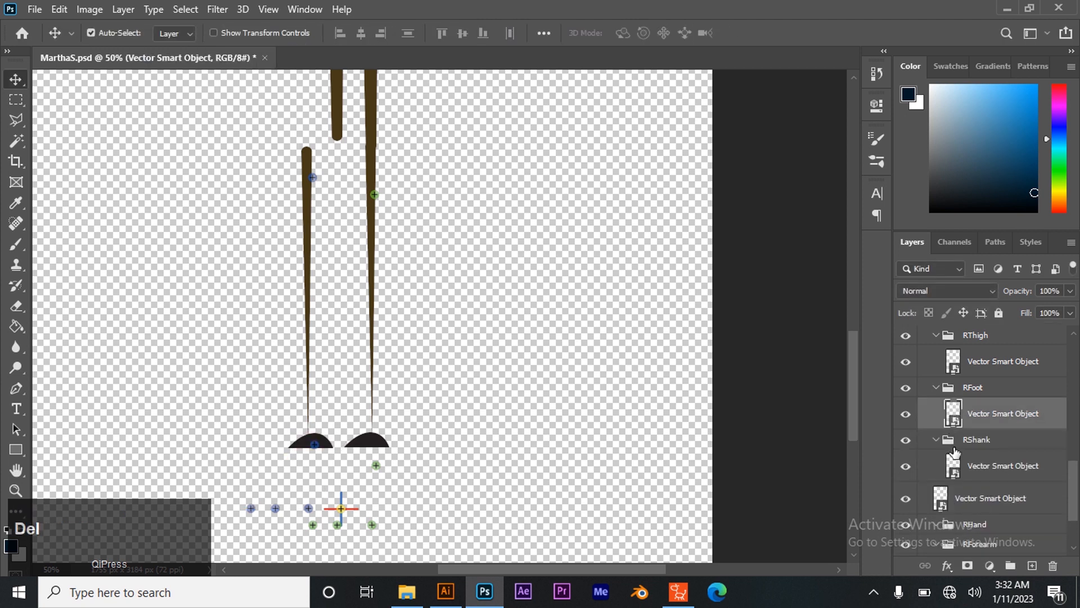
Identify the loose smart object below the RShank group by toggling its visibility, and move it into the RHand group.
click(976, 497)
click(906, 499)
click(906, 499)
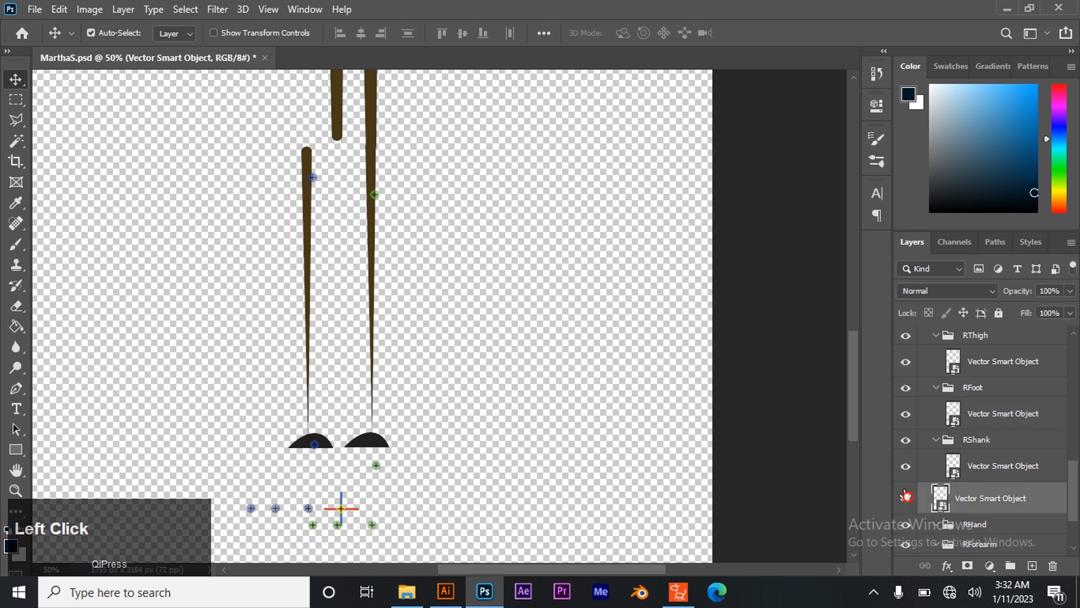
key(z)
alt+click(450, 307)
alt+click(451, 308)
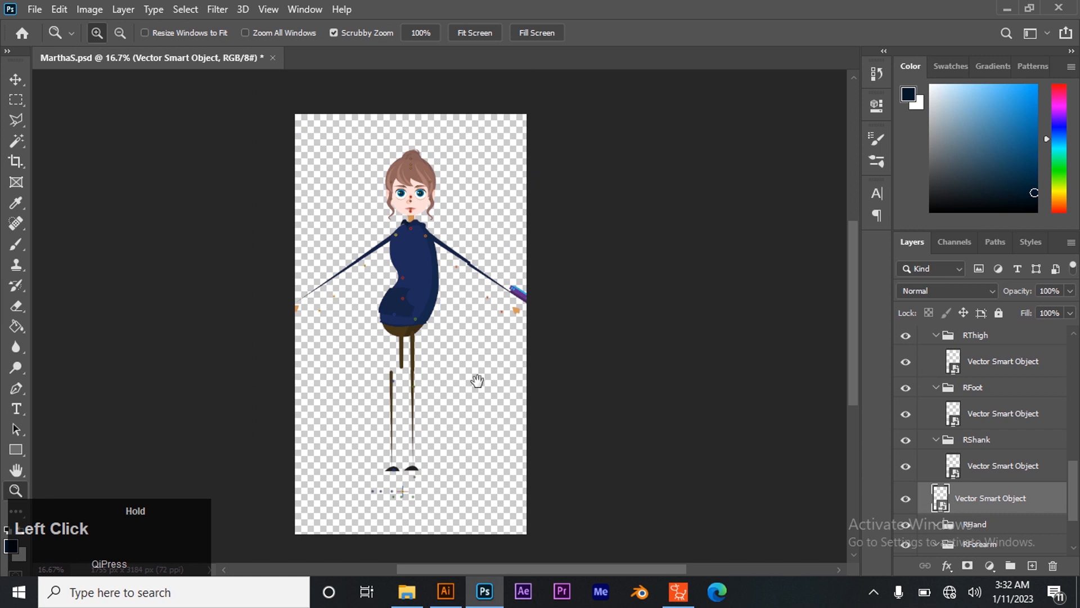
key(v)
click(909, 503)
double_click(998, 498)
click(939, 500)
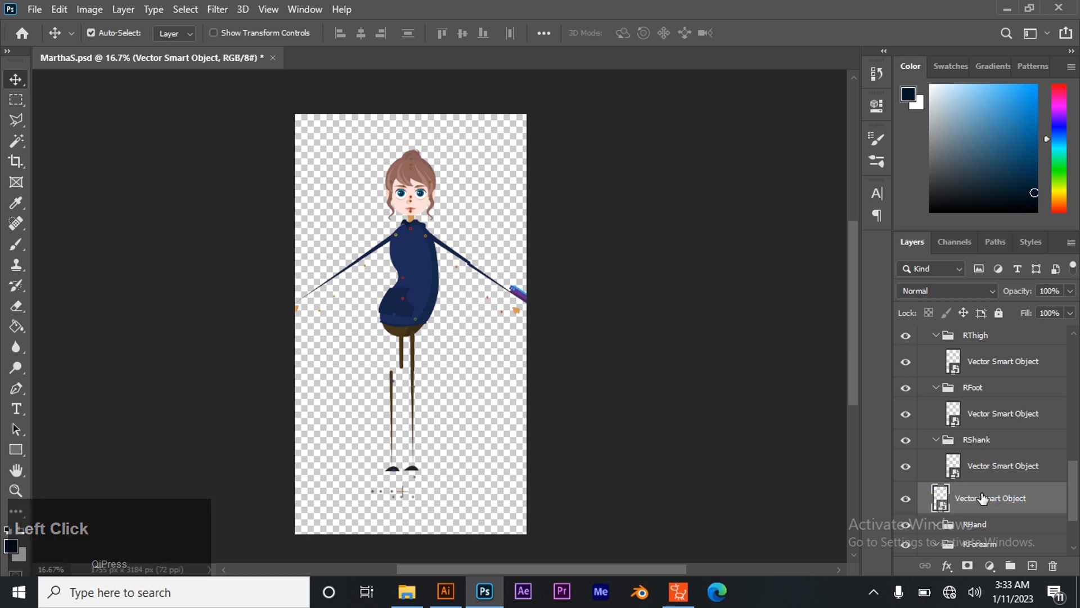
scroll(977, 498, down, 3)
drag(959, 434, 980, 475)
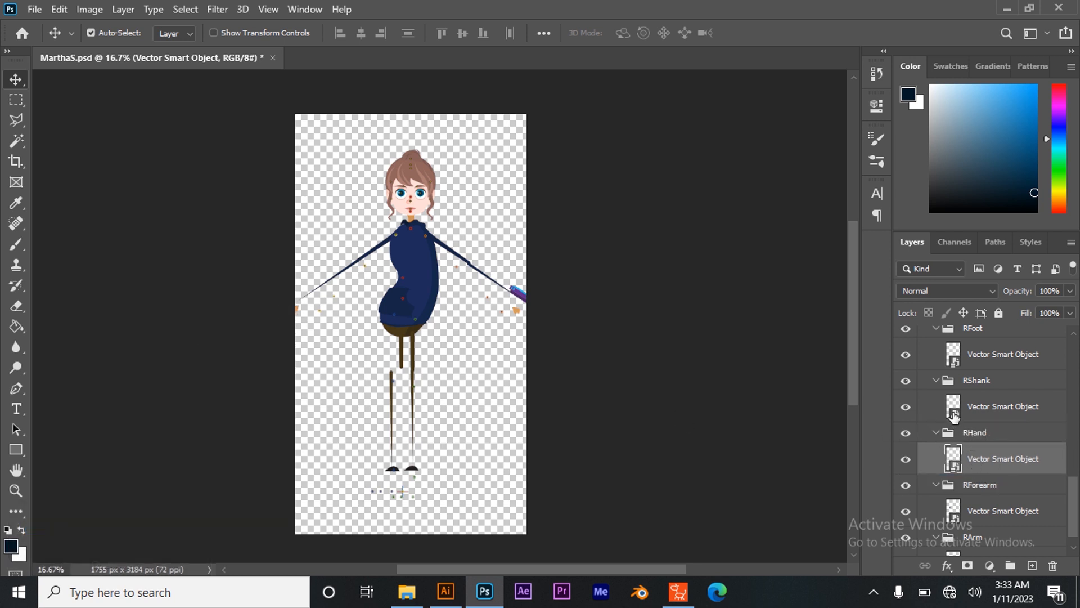
Collapse all expanded body part groups inside RL_Image, from LHand down to RArm.
scroll(953, 415, up, 9)
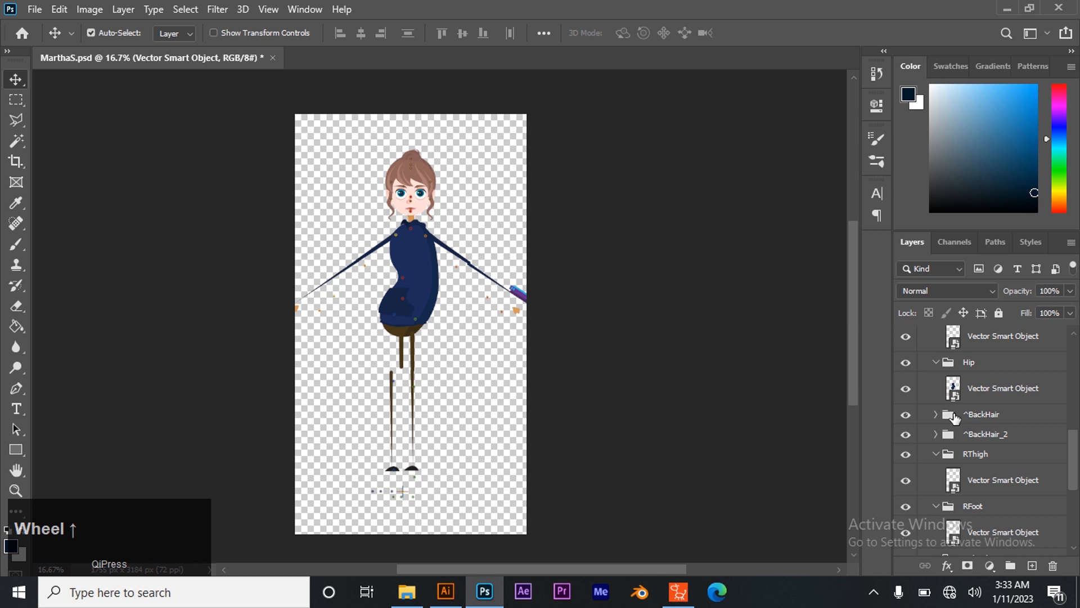
scroll(954, 417, up, 10)
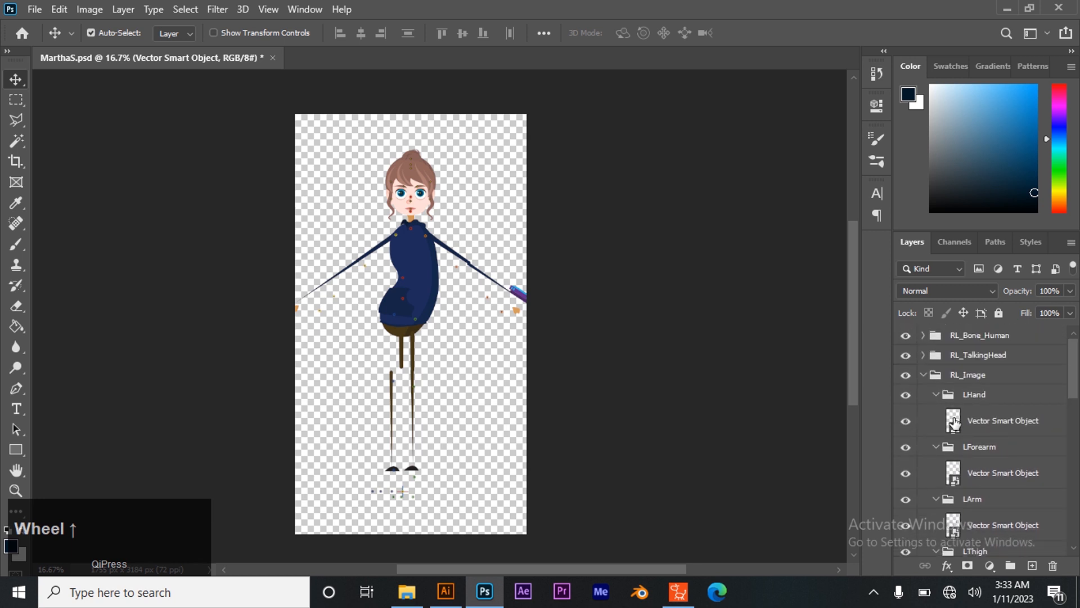
click(935, 393)
click(937, 414)
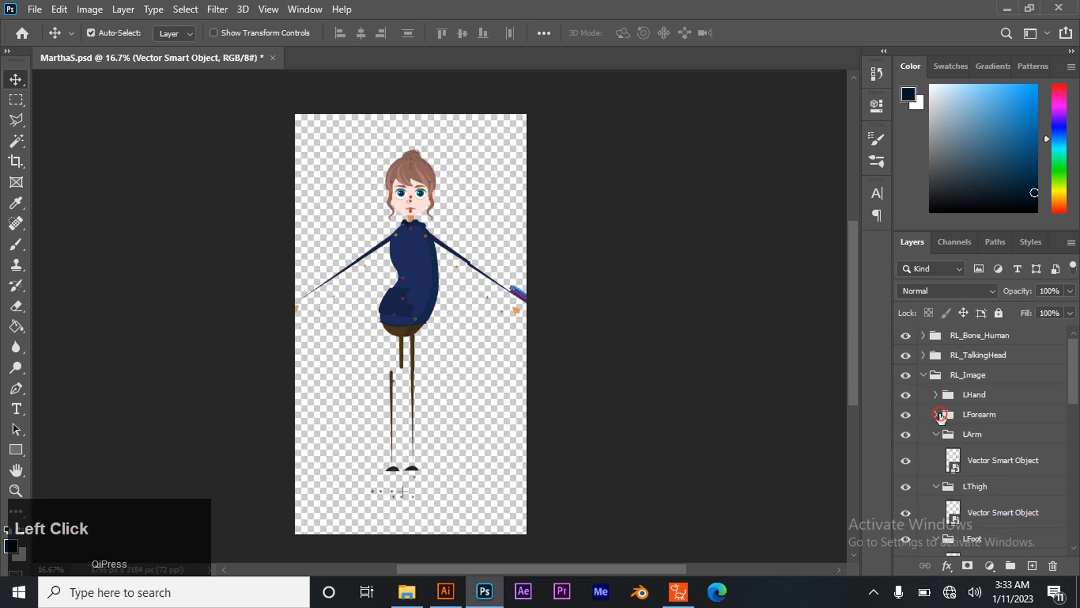
click(936, 434)
click(937, 454)
scroll(938, 453, down, 1)
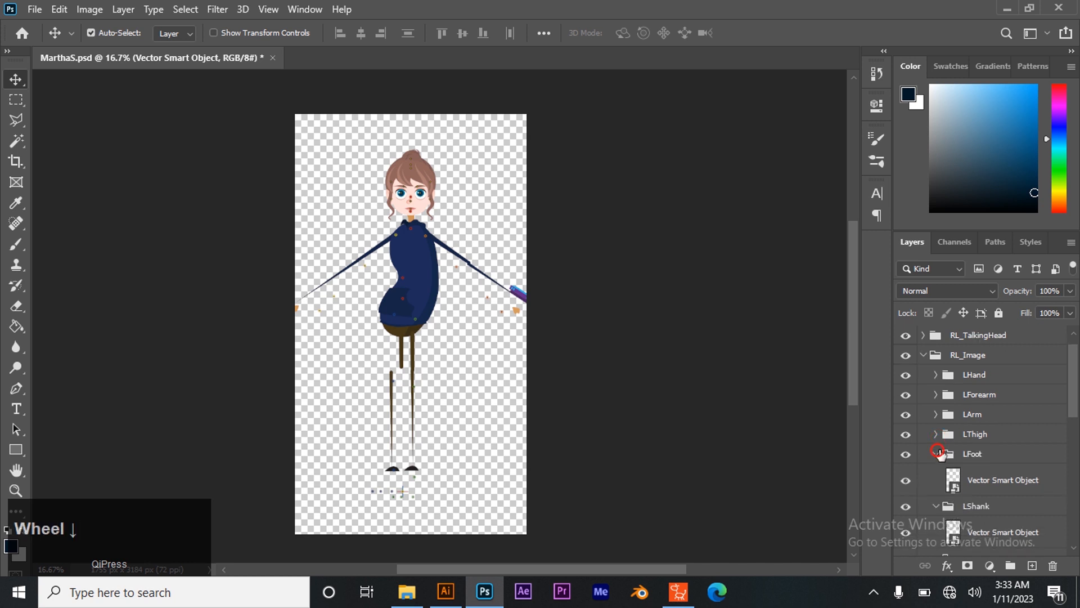
click(937, 413)
click(937, 435)
click(936, 454)
scroll(938, 466, down, 2)
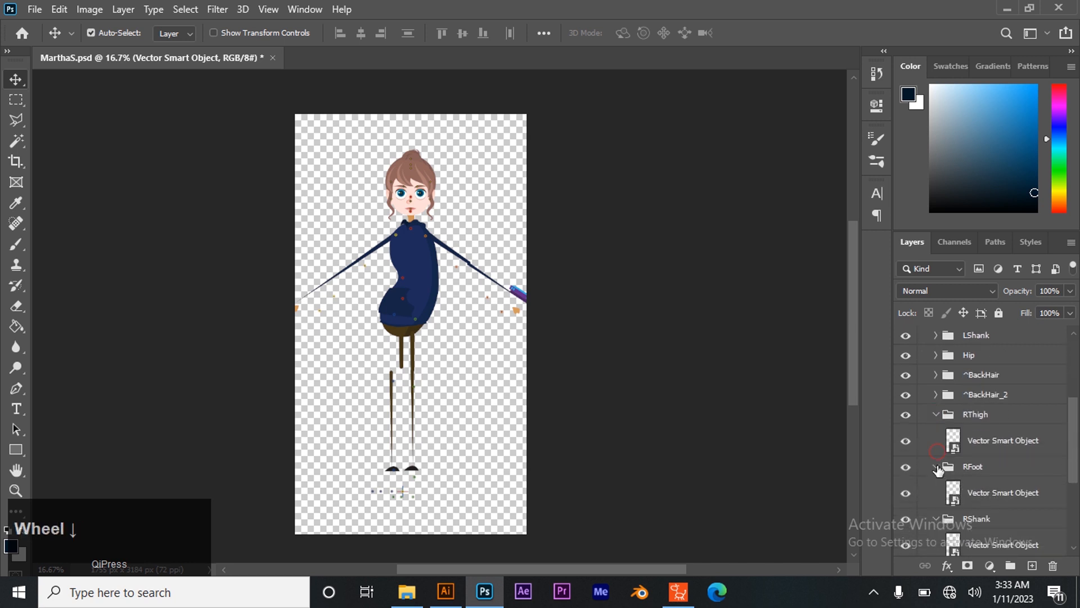
click(935, 414)
click(936, 434)
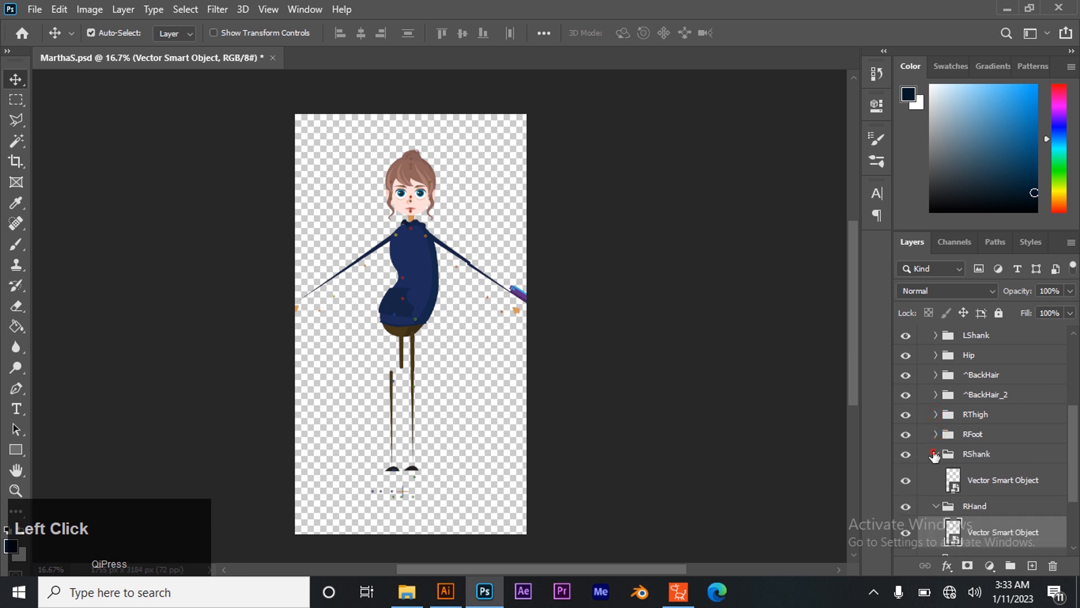
click(935, 453)
click(935, 472)
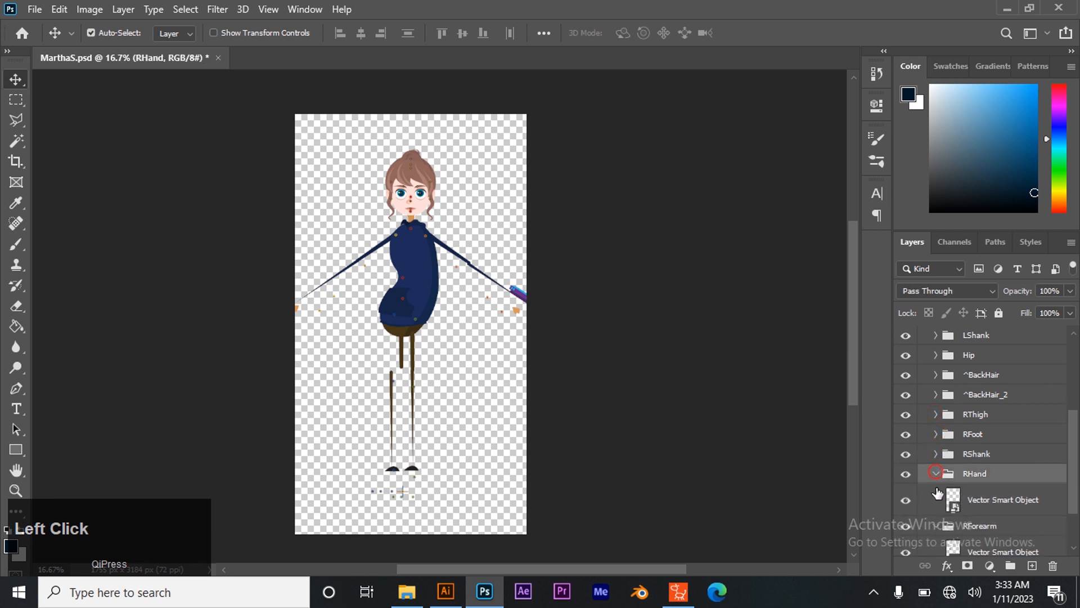
click(936, 477)
click(936, 515)
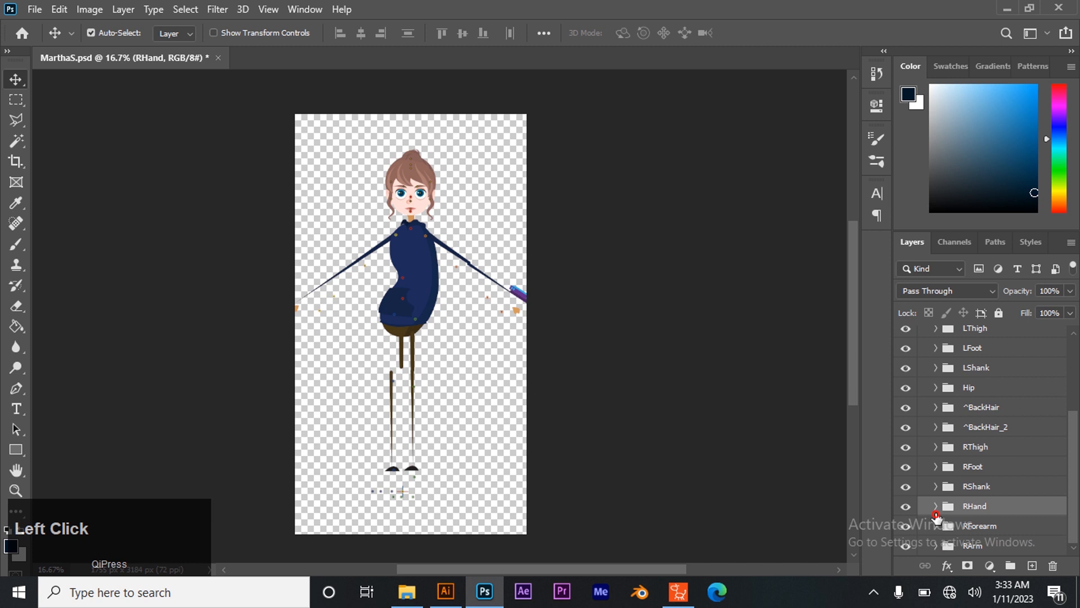
scroll(968, 501, down, 1)
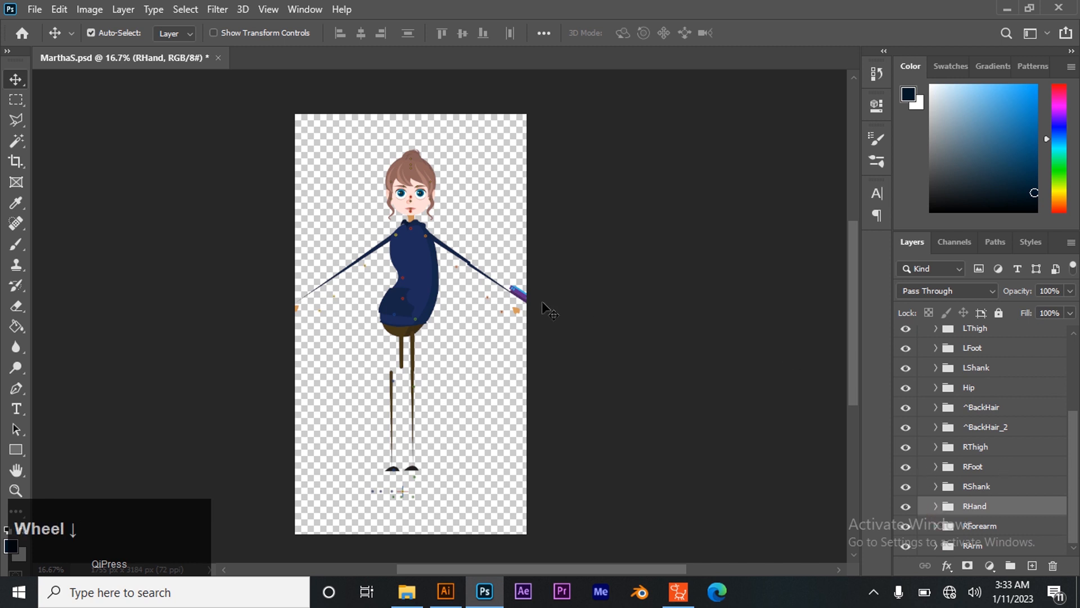
Select the Neck bone marker on the upper chest and check the template's joint placement in Cartoon Animator before returning to Photoshop.
click(16, 490)
drag(422, 313, 388, 202)
scroll(389, 201, up, 3)
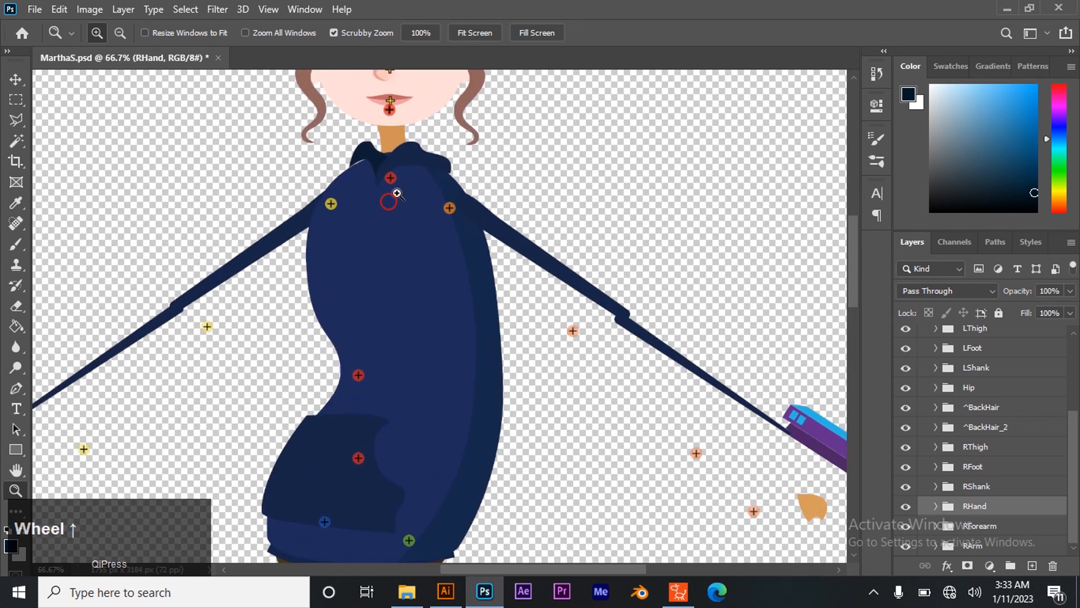
click(416, 343)
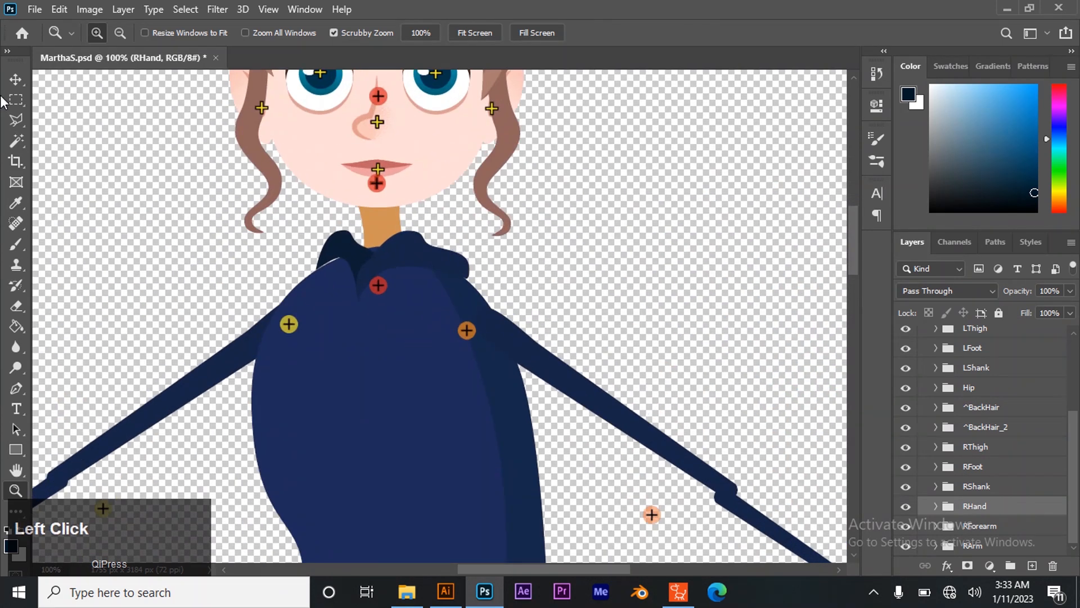
key(v)
click(376, 286)
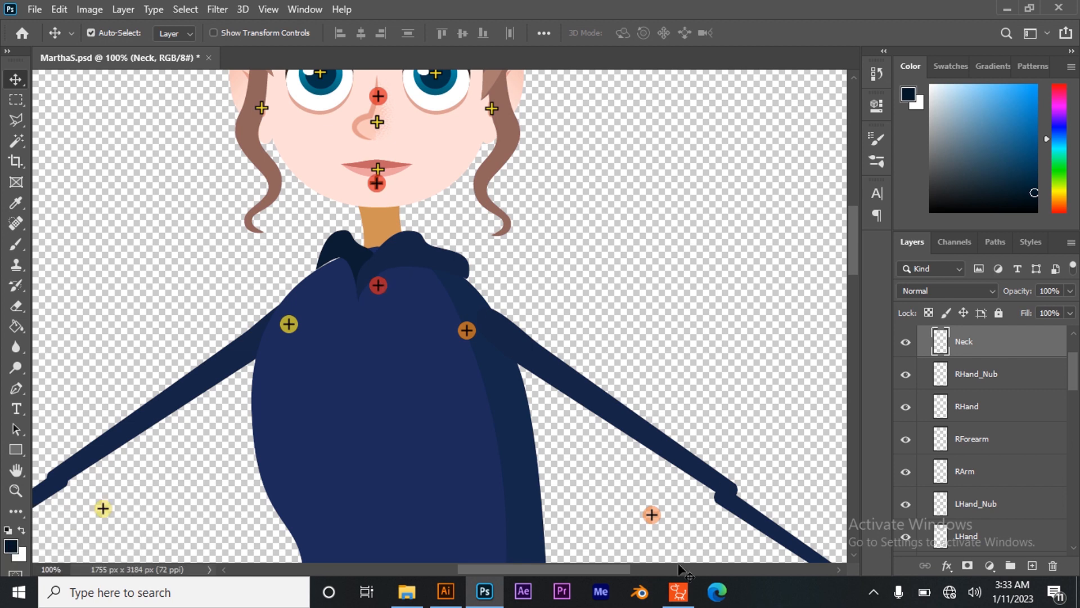
click(677, 591)
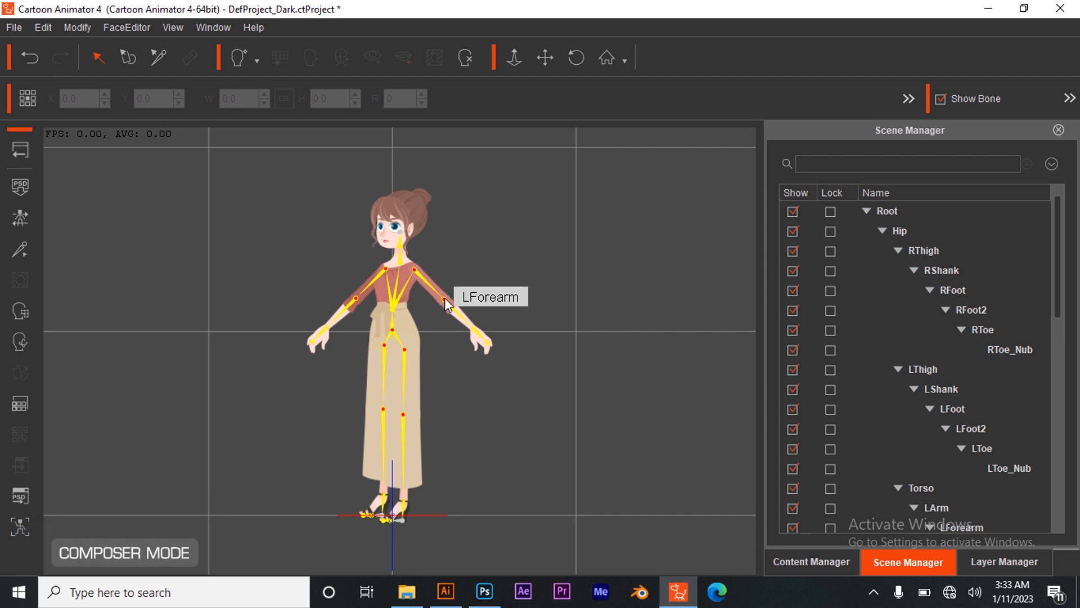
click(485, 591)
mouse_move(376, 288)
mouse_down()
mouse_move(379, 238)
mouse_move(442, 235)
mouse_move(390, 243)
mouse_up()
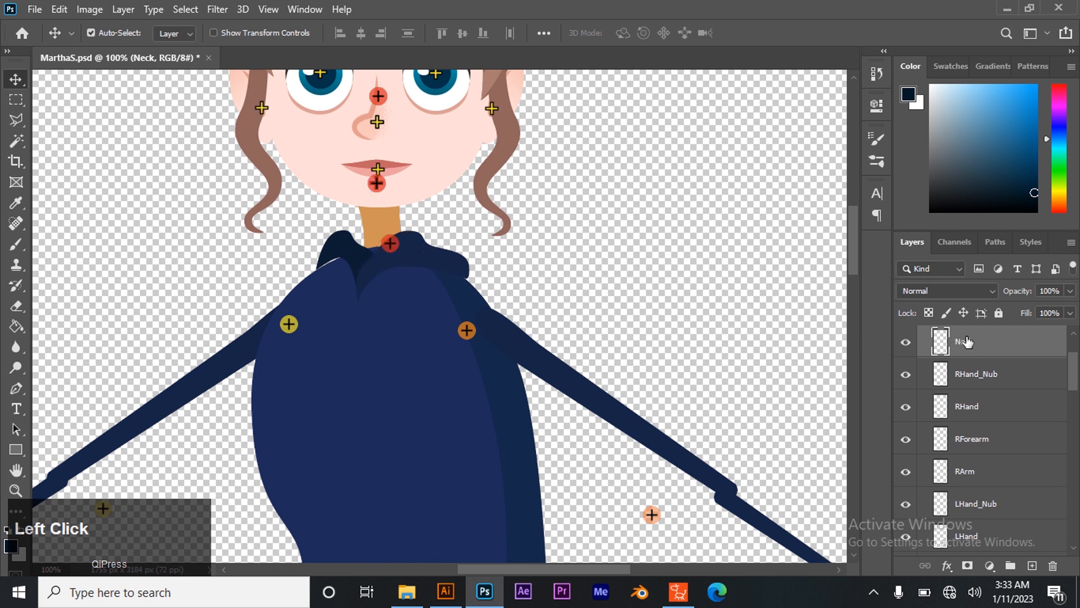
drag(390, 244, 382, 242)
key(ctrl)
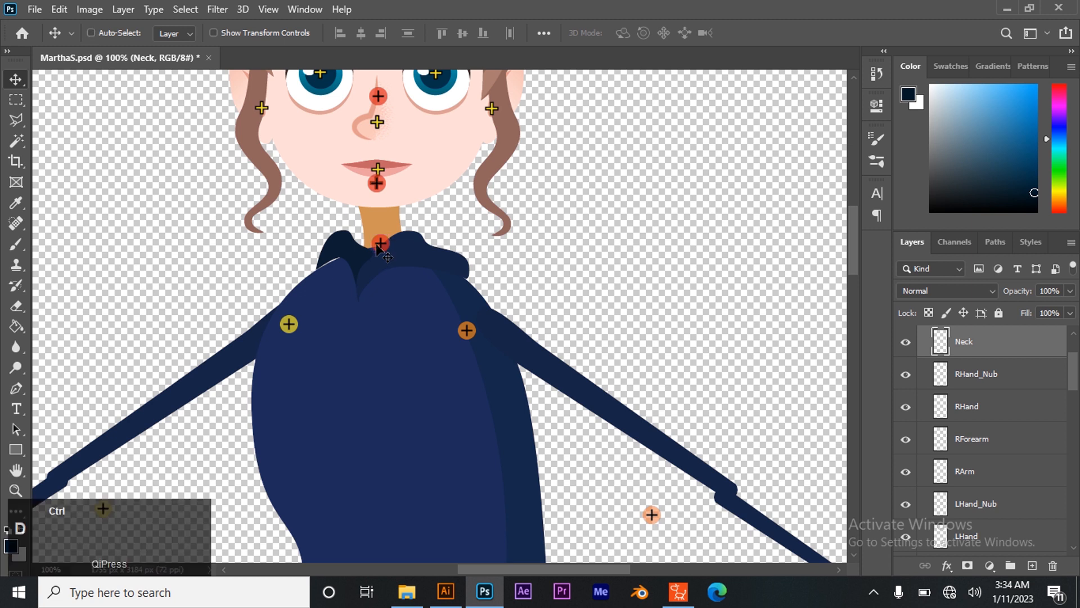
key(ctrl)
key(ctrl+z)
Move the Neck bone marker up to the base of the neck at the collar, and save the document.
drag(376, 287, 383, 247)
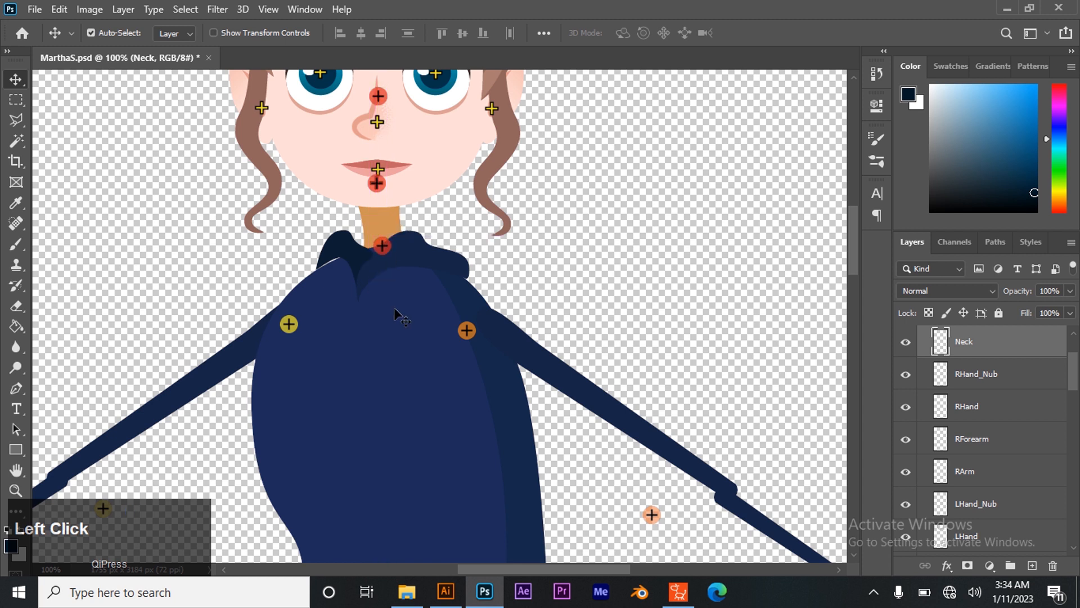
key(ctrl+s)
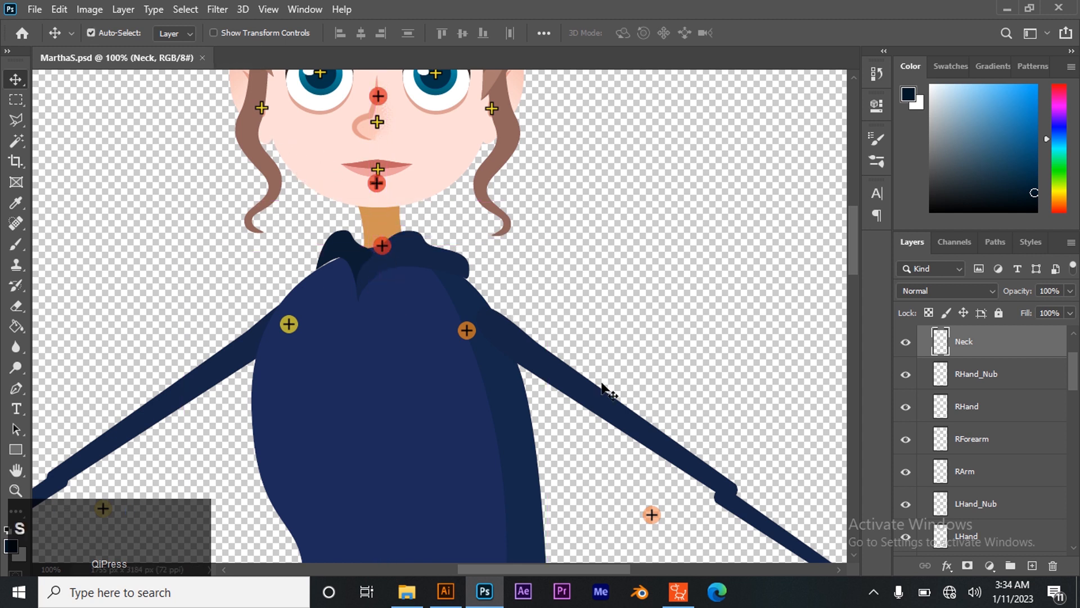
Check the neck joint and torso attachment on the template rig in Cartoon Animator, and return to Photoshop.
click(675, 594)
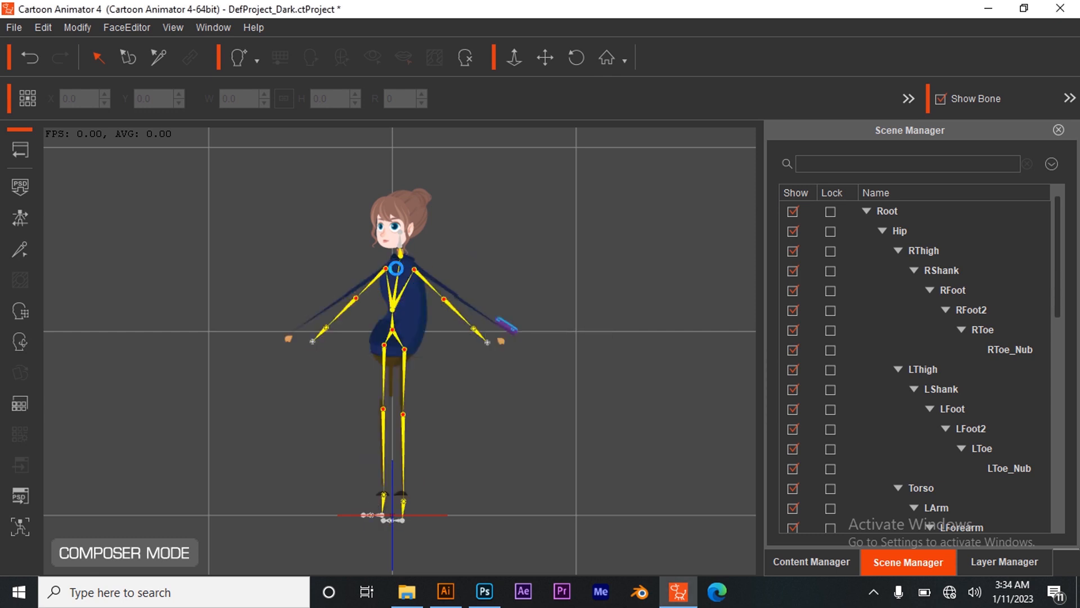
click(401, 256)
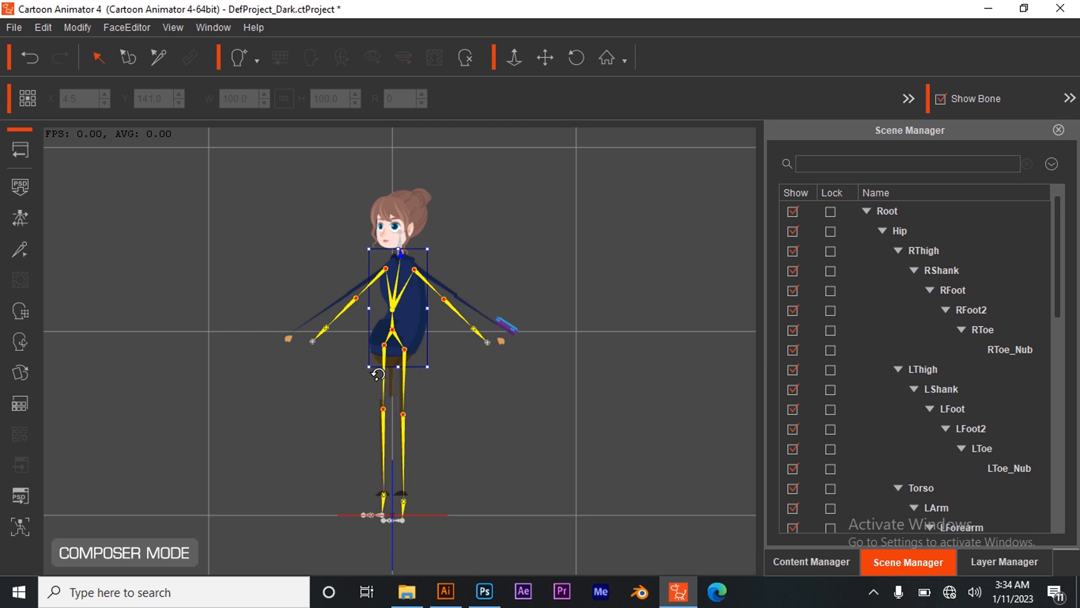
click(484, 591)
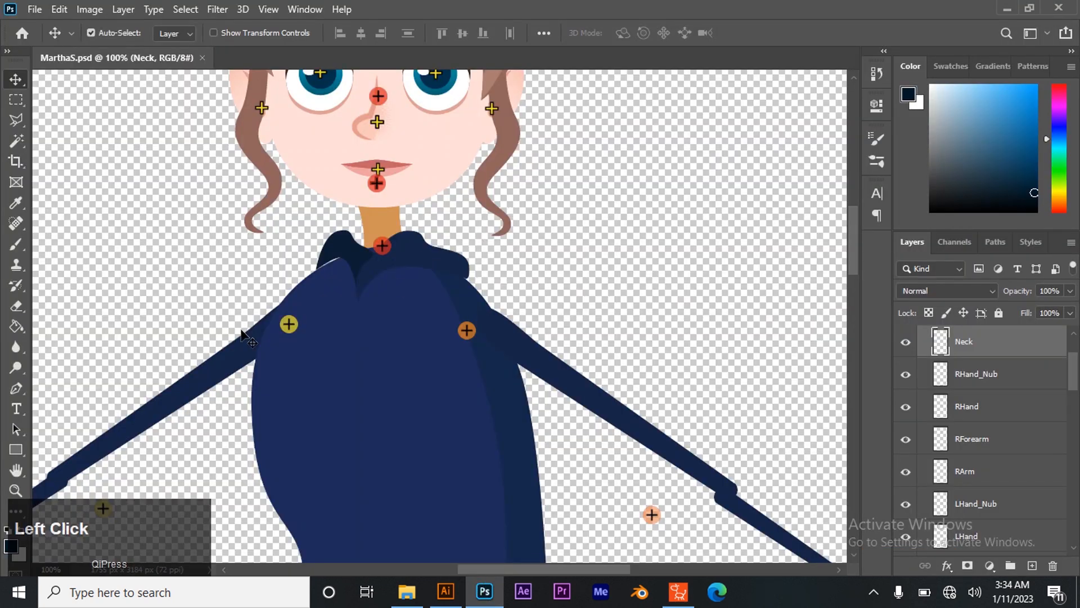
With the torso artwork temporarily hidden, move the RArm and LArm bone markers onto the shoulder ends of the upper arms.
click(251, 344)
click(372, 340)
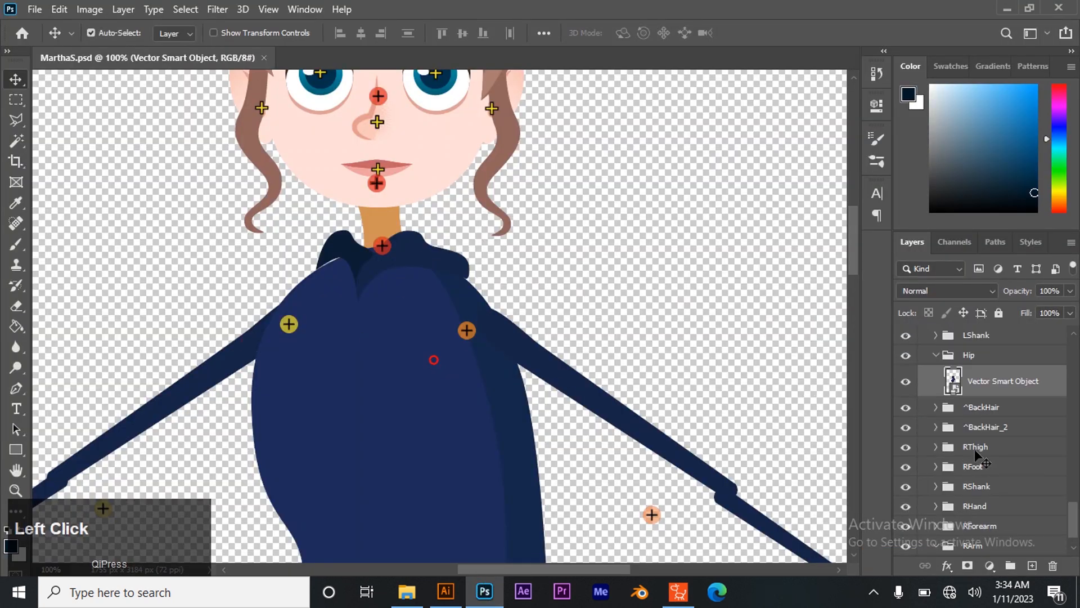
click(905, 382)
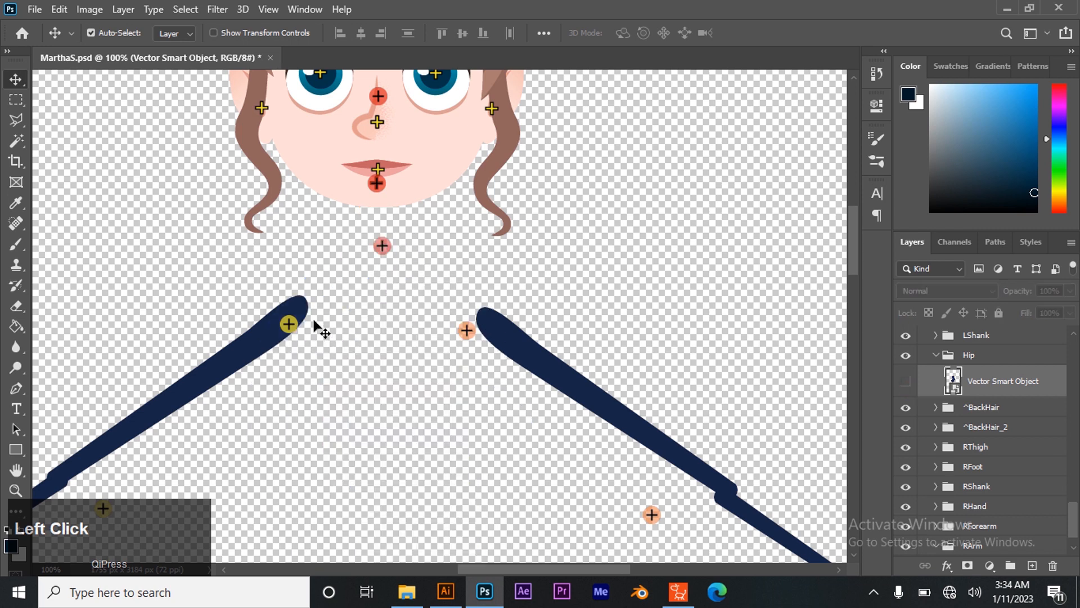
drag(288, 325, 292, 312)
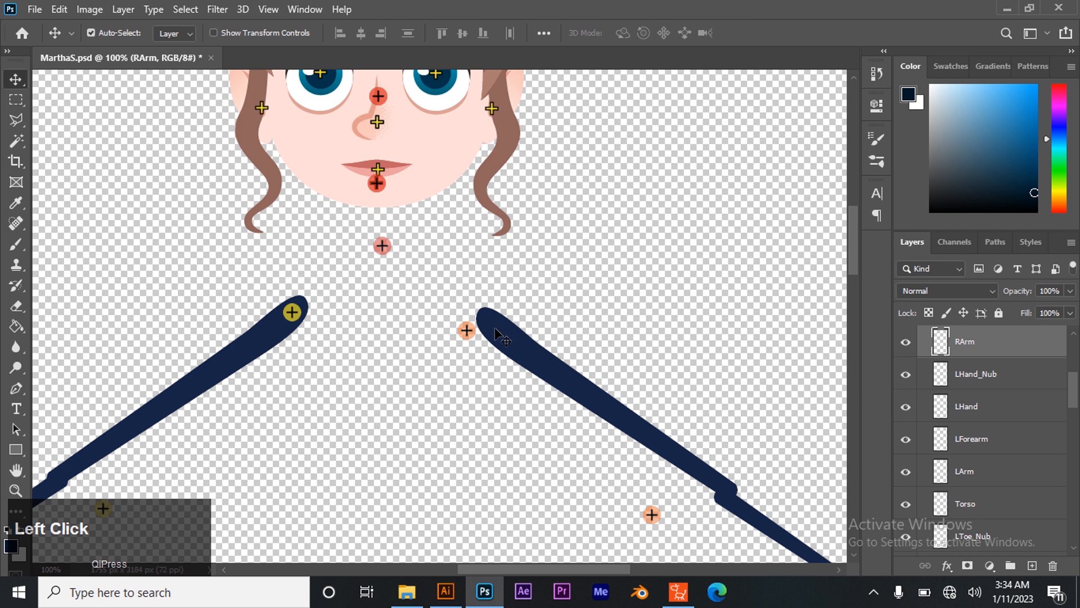
drag(475, 328, 487, 328)
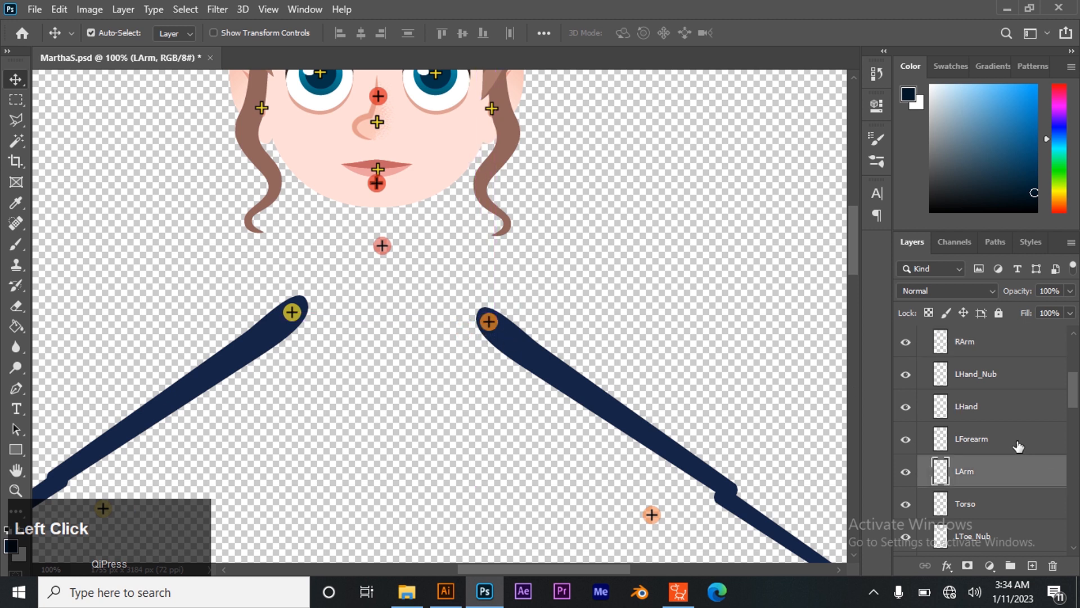
scroll(1018, 446, down, 10)
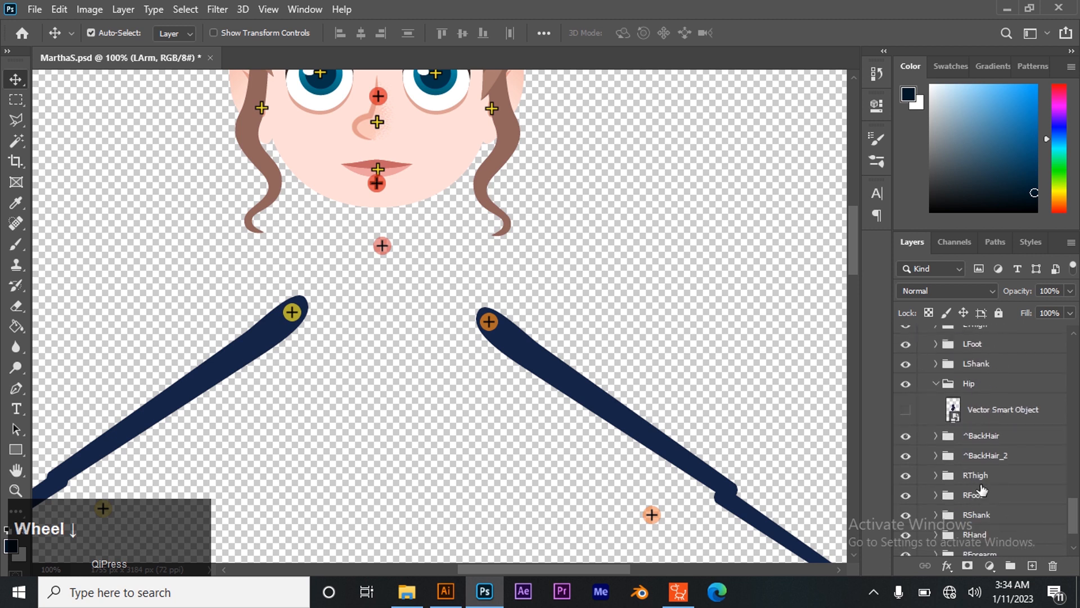
click(905, 410)
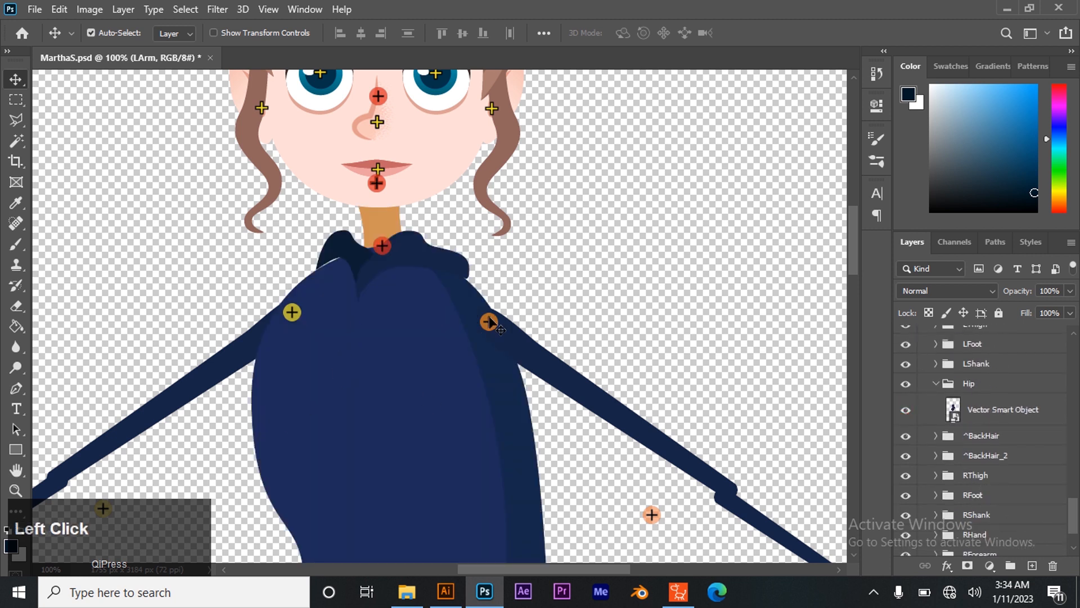
Shift the left upper arm artwork inward over the torso to match the Illustrator original, and realign the LArm bone marker to its shoulder end.
click(511, 351)
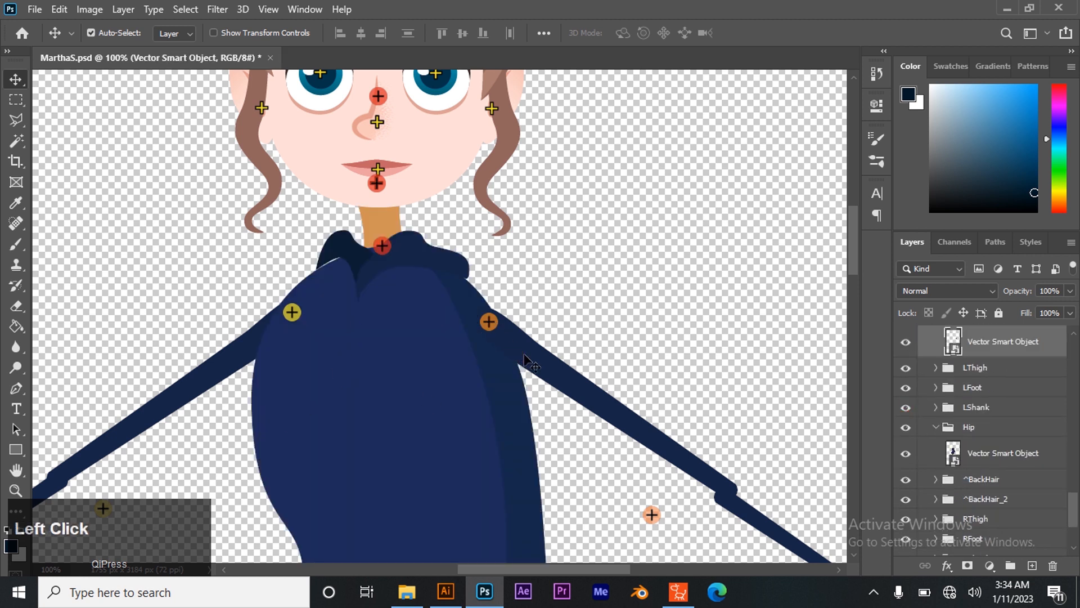
drag(534, 363, 504, 362)
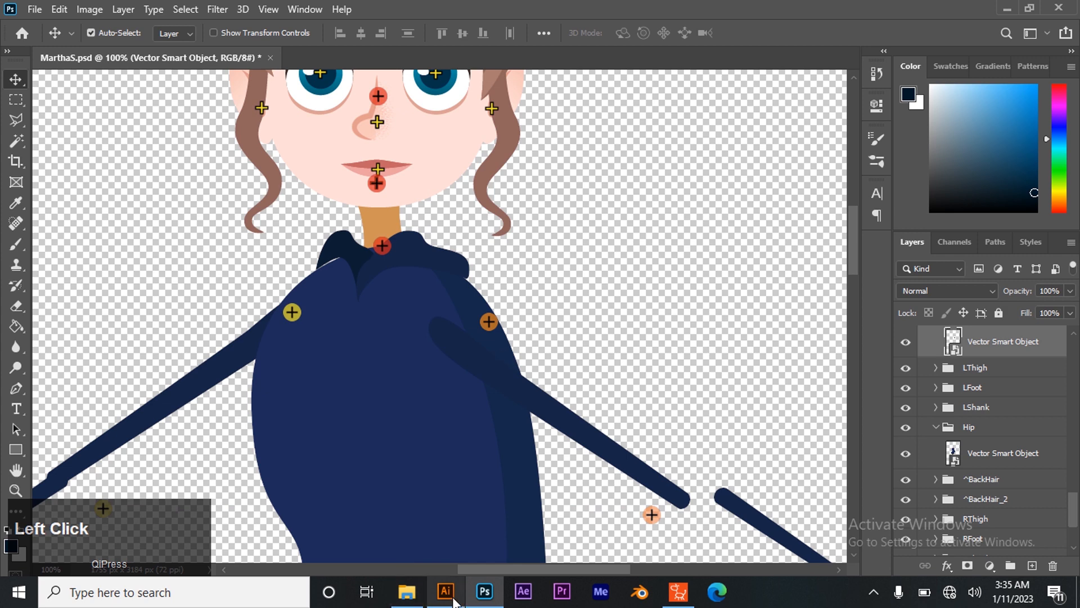
click(446, 591)
scroll(428, 237, up, 8)
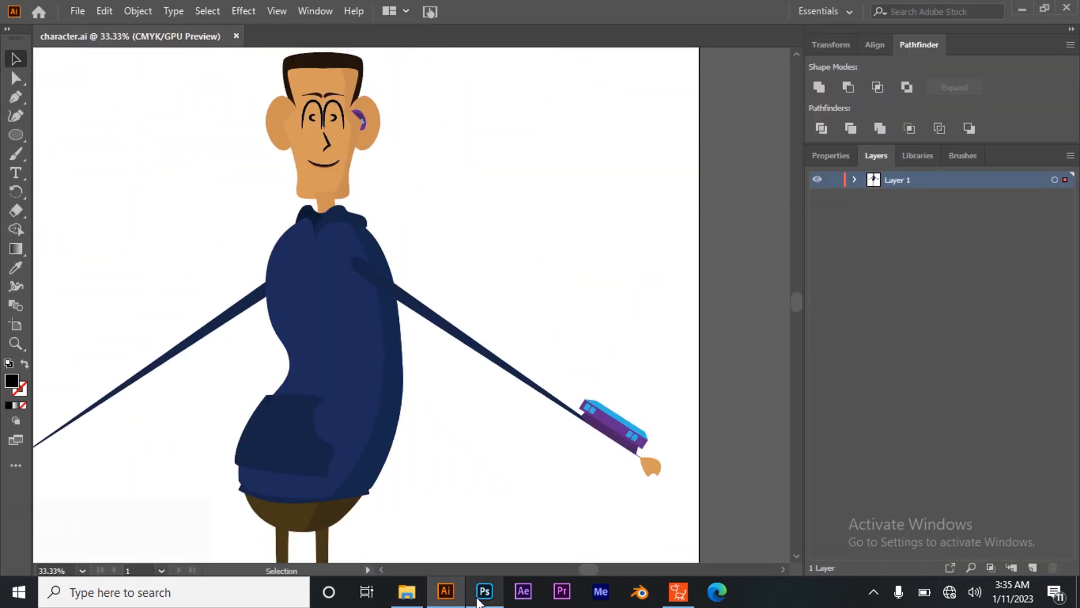
click(484, 591)
drag(471, 356, 443, 330)
Move the left forearm artwork with its purple band against the upper arm and nudge it until the elbow edges line up.
scroll(623, 345, down, 5)
drag(680, 378, 505, 293)
click(543, 292)
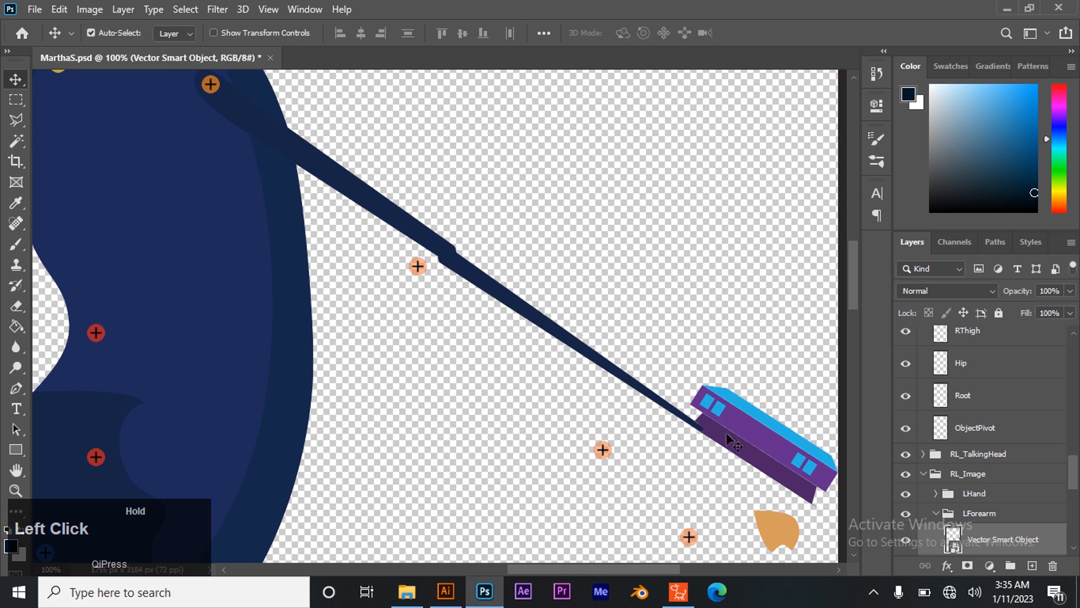
key(shift+Down)
key(Up)
key(Up)
key(Up)
key(Up)
key(Up)
key(Up)
key(Up)
key(Up)
key(Up)
key(Up)
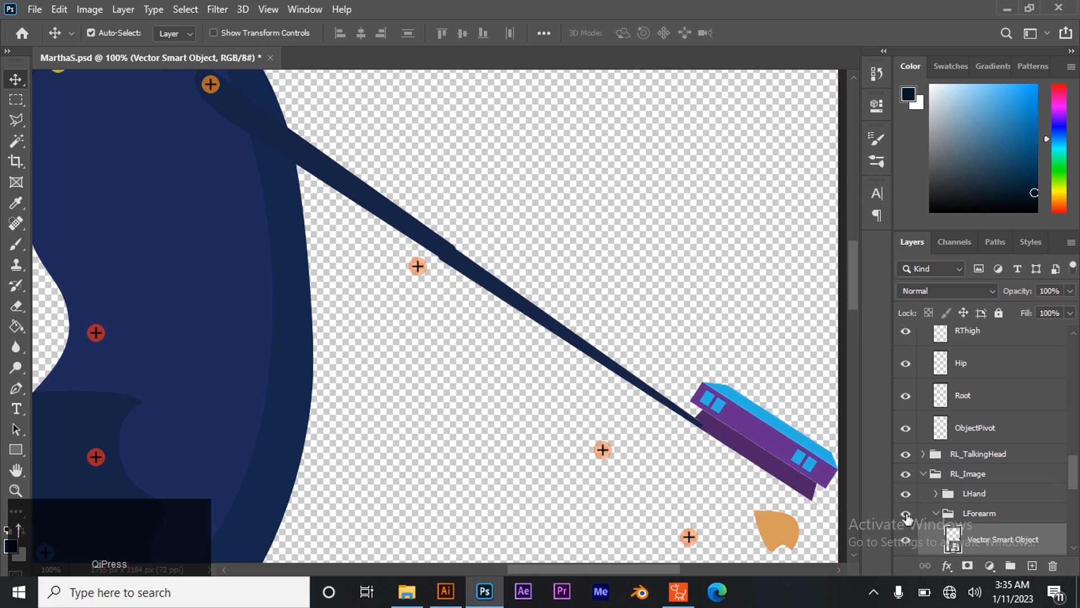
key(Left)
key(Left)
key(Up)
key(Up)
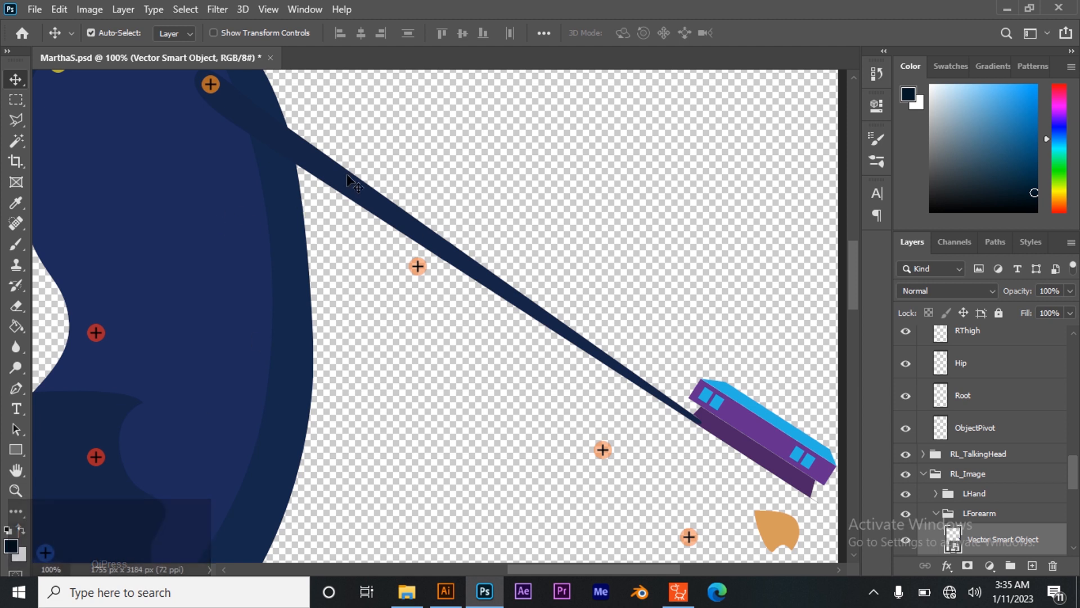
With the left upper arm artwork temporarily hidden, move the LForearm bone marker onto the elbow end of the forearm.
click(361, 177)
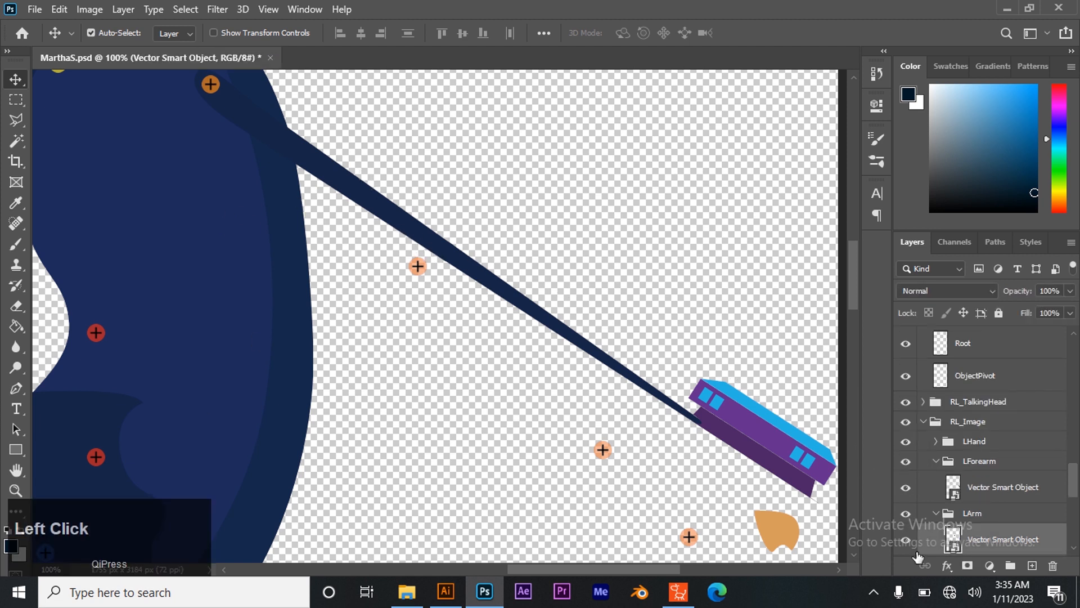
mouse_move(236, 129)
mouse_down()
mouse_move(403, 276)
mouse_move(445, 252)
mouse_up()
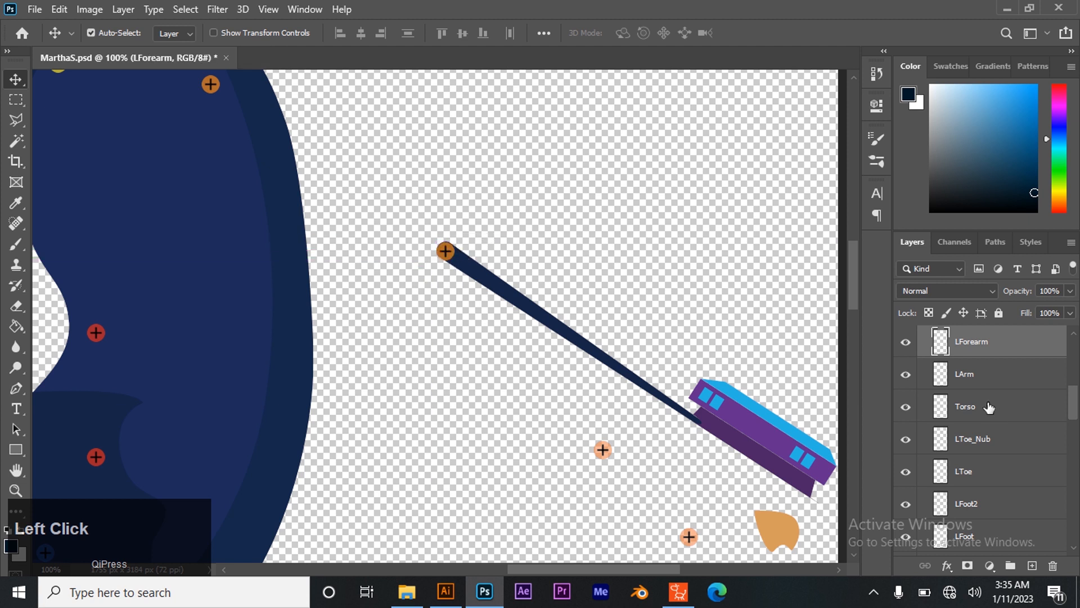
scroll(1000, 409, down, 10)
scroll(961, 491, down, 5)
scroll(960, 479, up, 3)
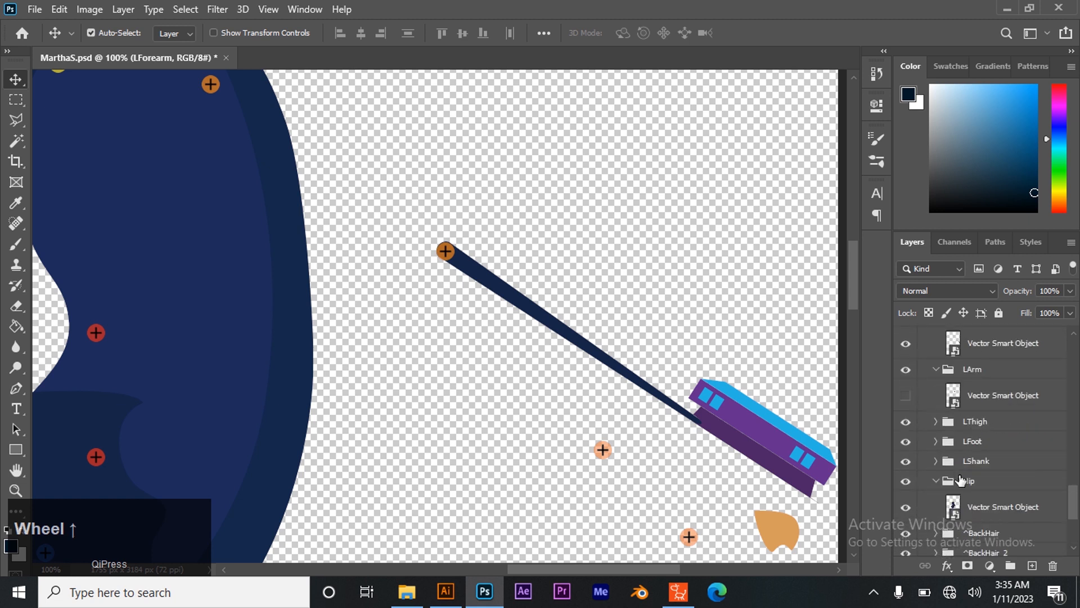
click(906, 396)
Move the left hand artwork outward to meet the tip of the forearm just past the purple band.
scroll(693, 419, down, 3)
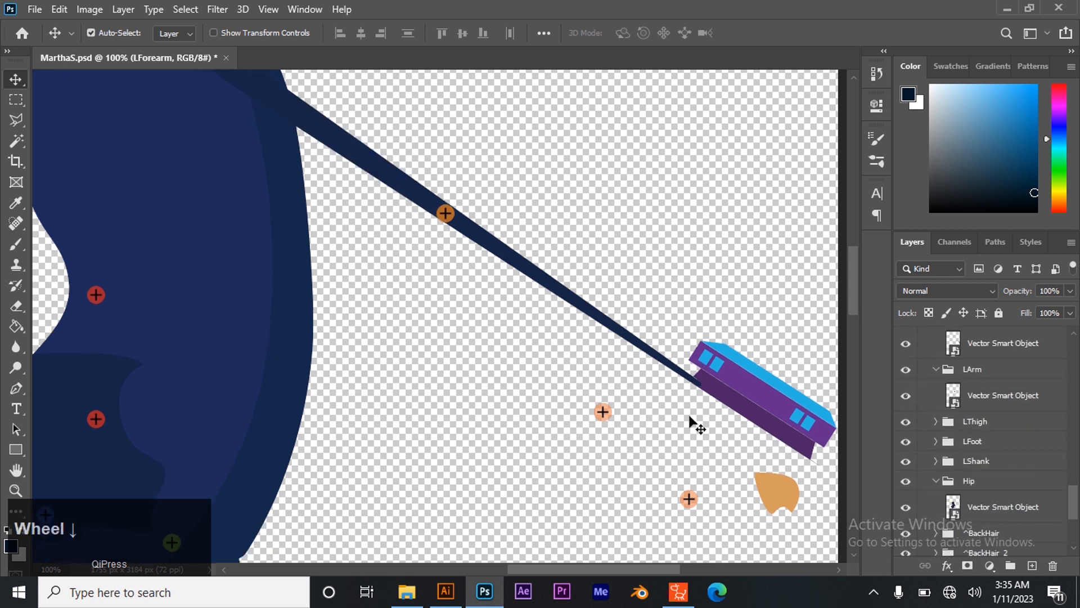
drag(746, 373, 485, 268)
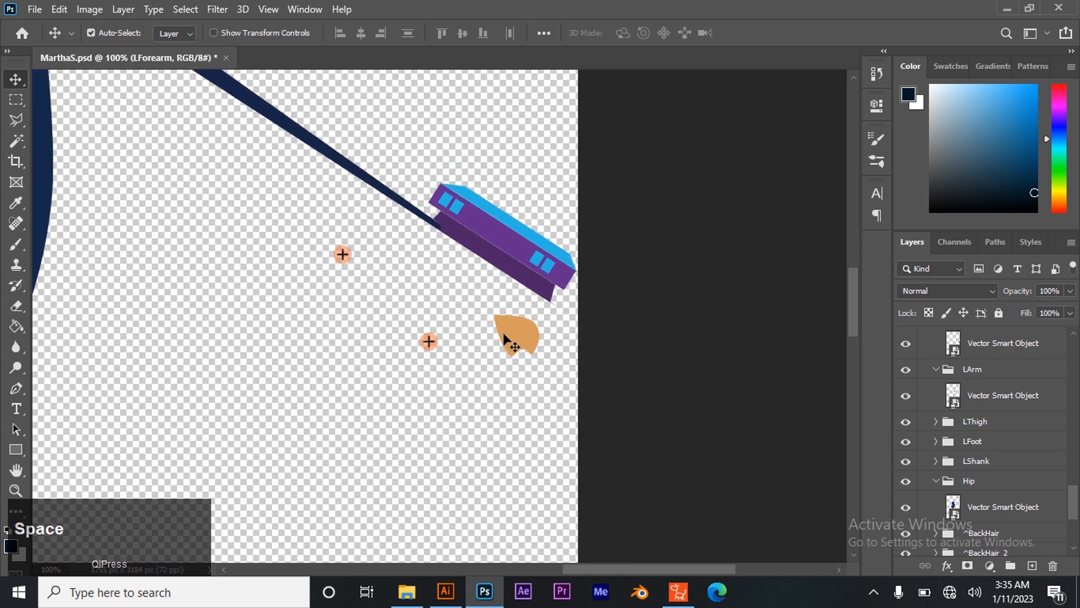
click(525, 335)
drag(537, 337, 583, 336)
key(z)
double_click(572, 318)
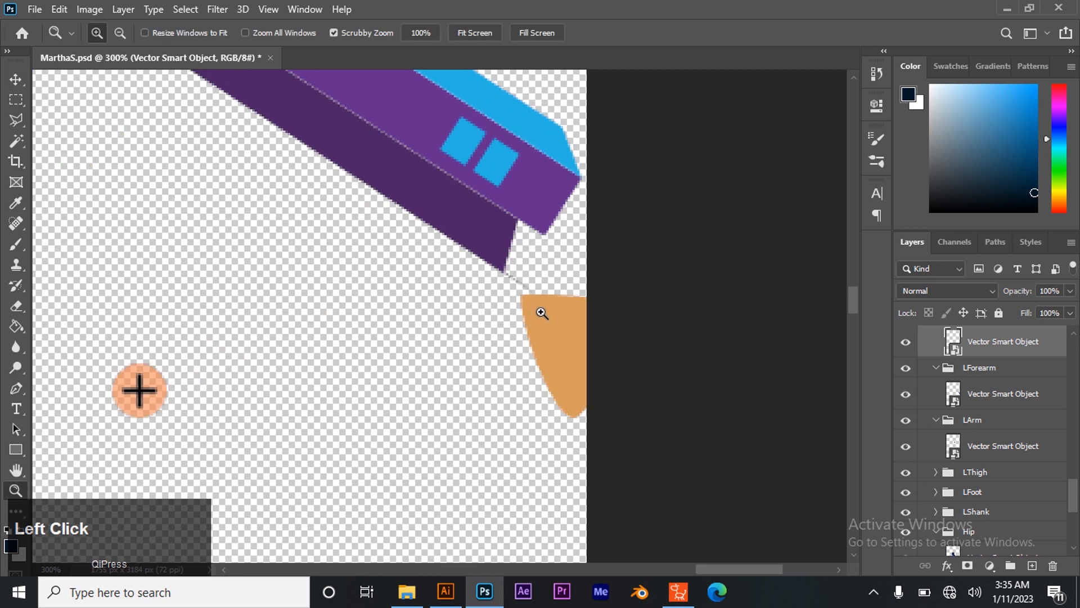
click(17, 72)
drag(518, 320, 861, 466)
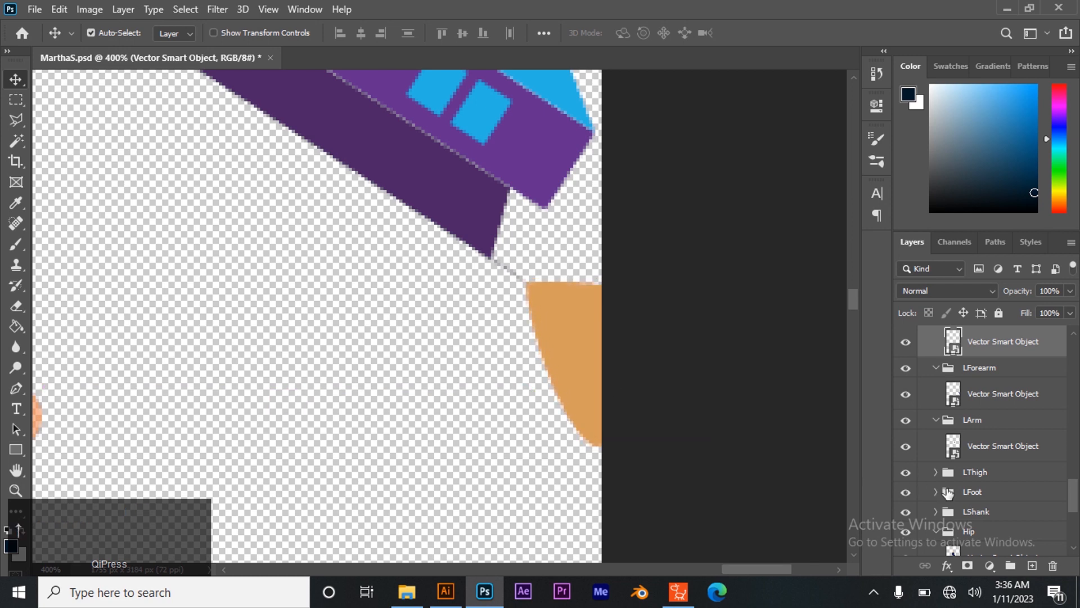
key(z)
alt+click(265, 386)
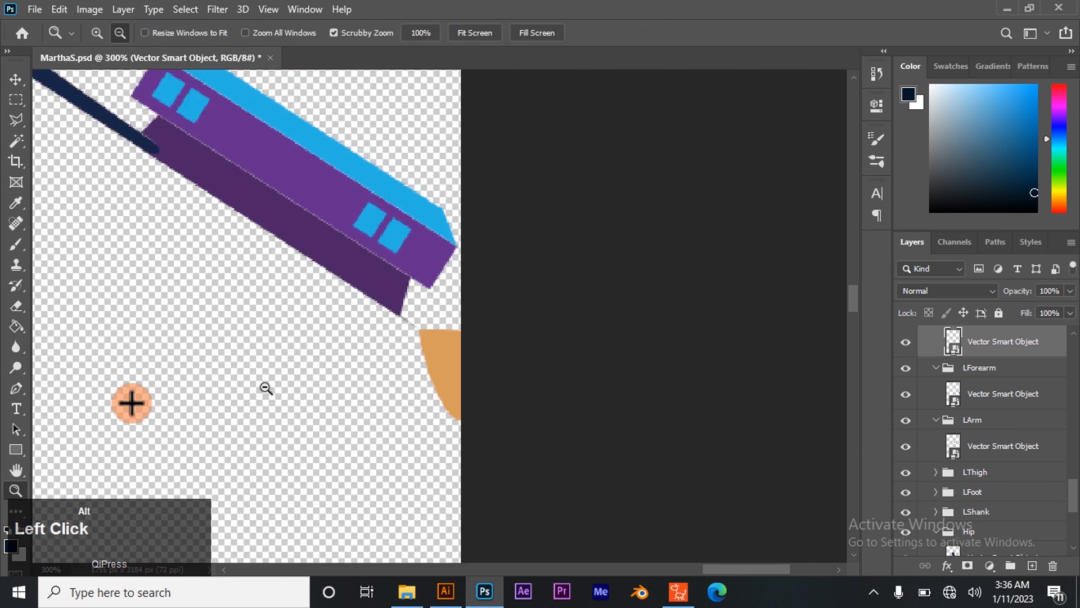
alt+click(253, 386)
alt+click(250, 385)
drag(250, 385, 386, 339)
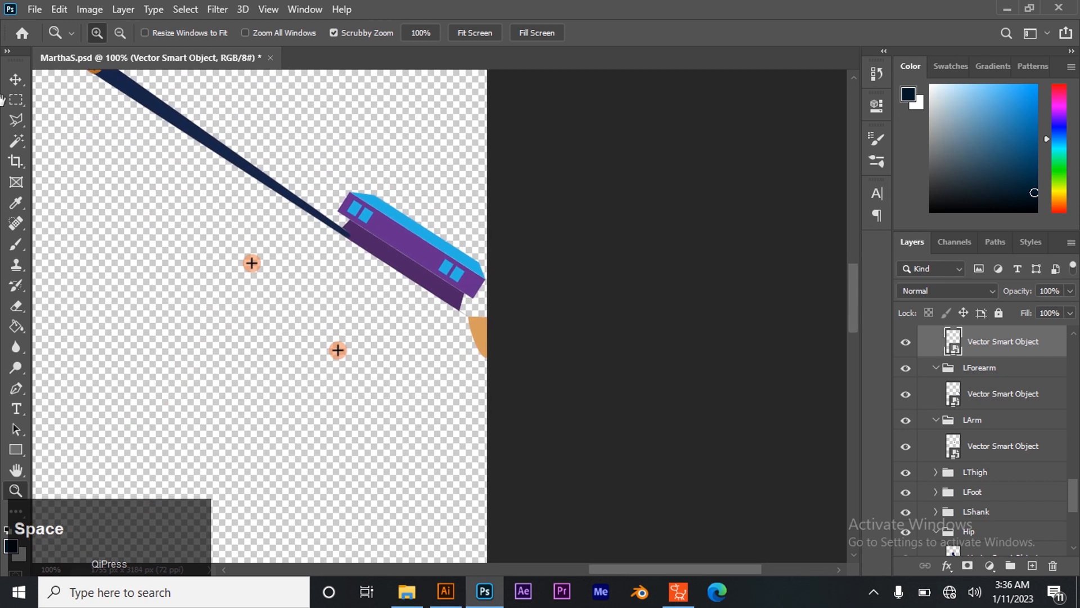
Extend the canvas on both sides with the Crop tool to 2057 px wide so both hands fit inside it.
key(v)
click(253, 263)
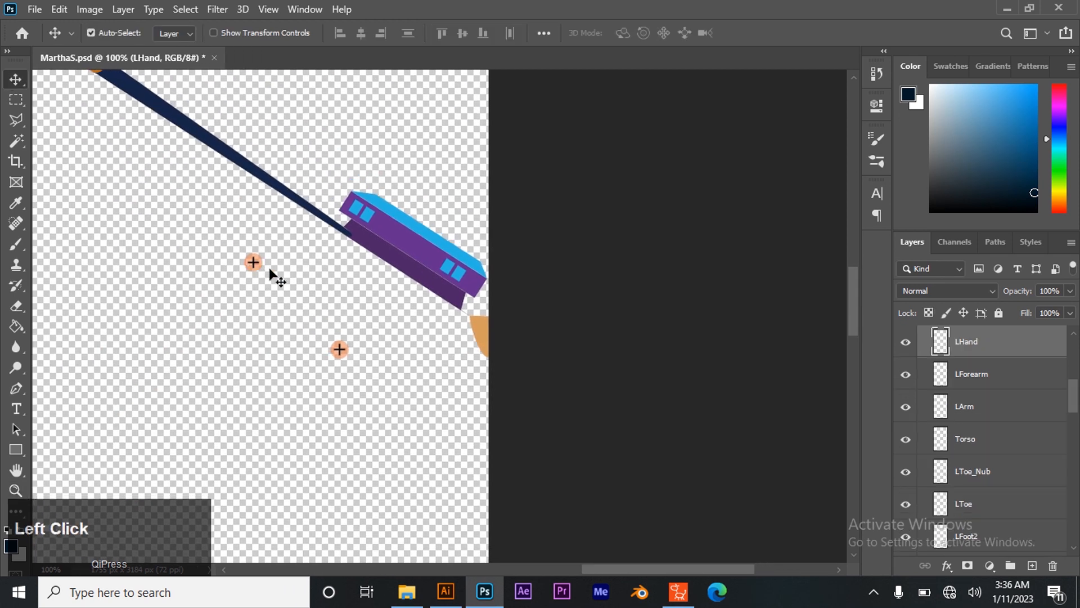
click(18, 160)
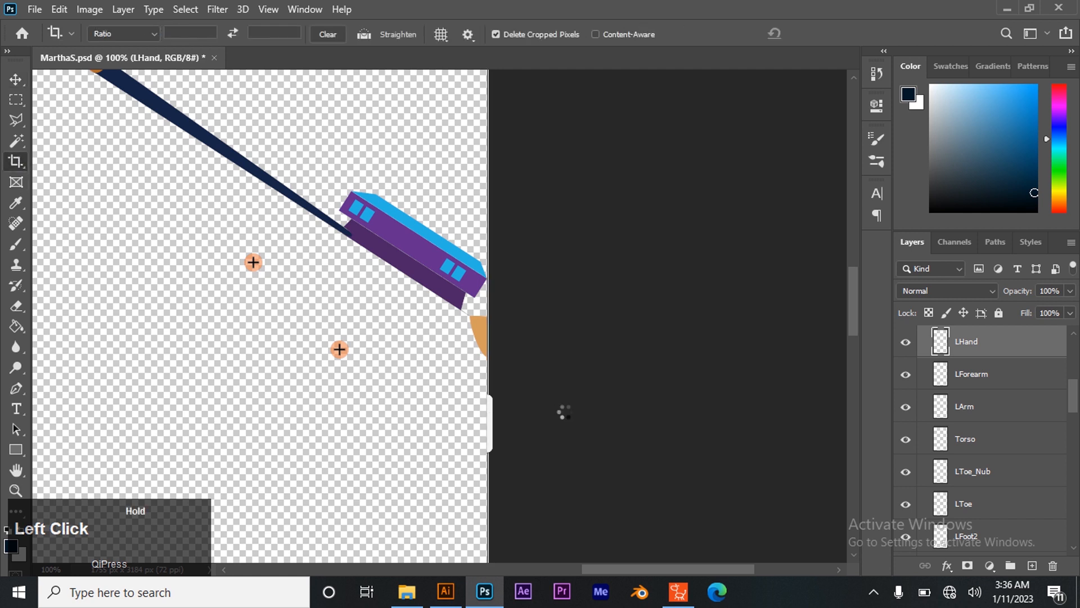
drag(565, 412, 550, 417)
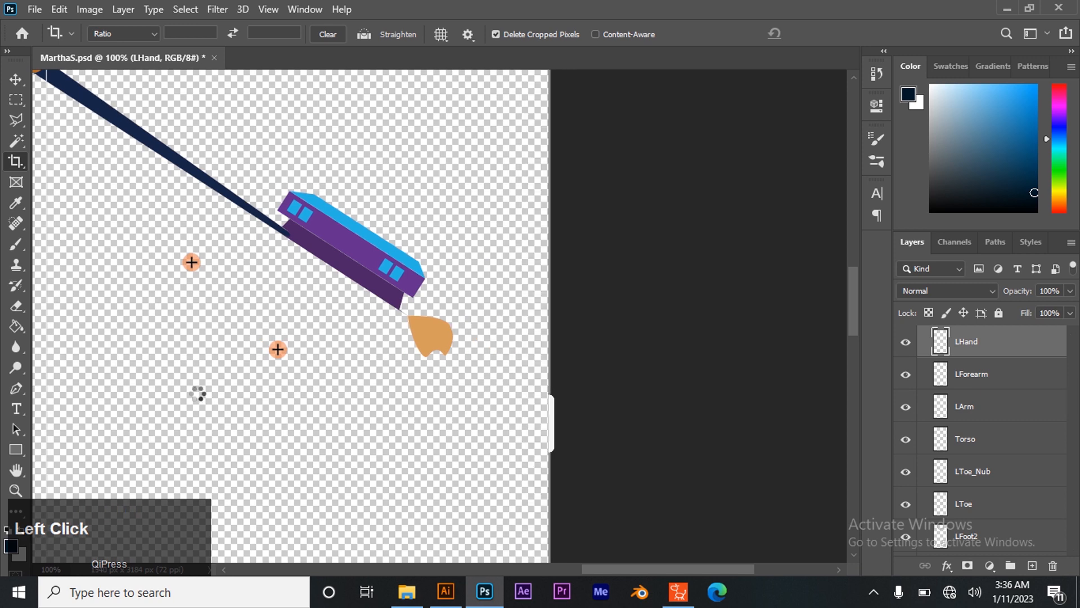
drag(646, 571, 432, 562)
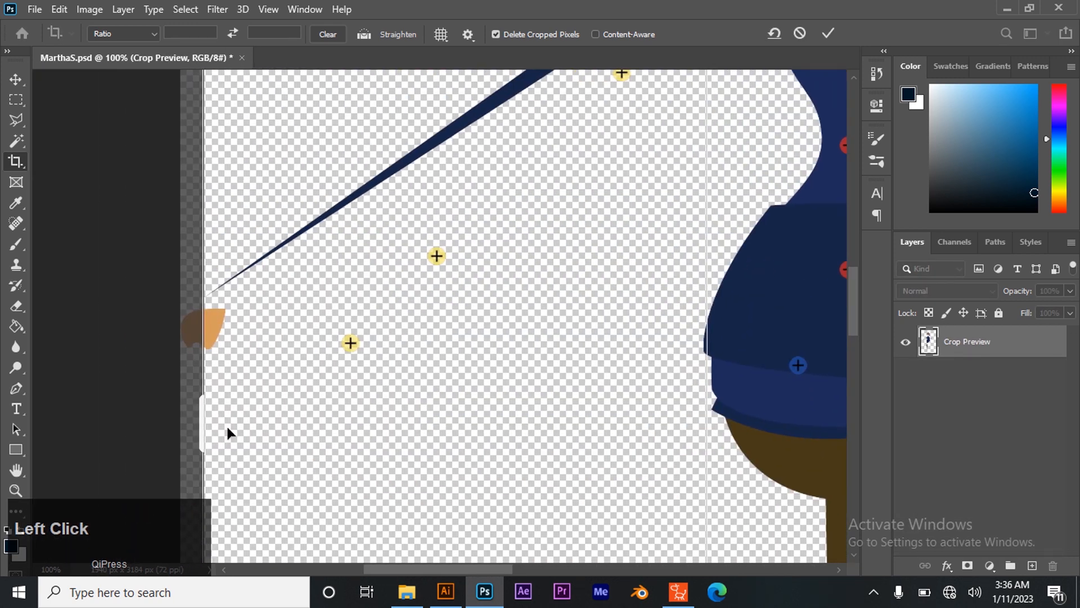
drag(205, 422, 146, 406)
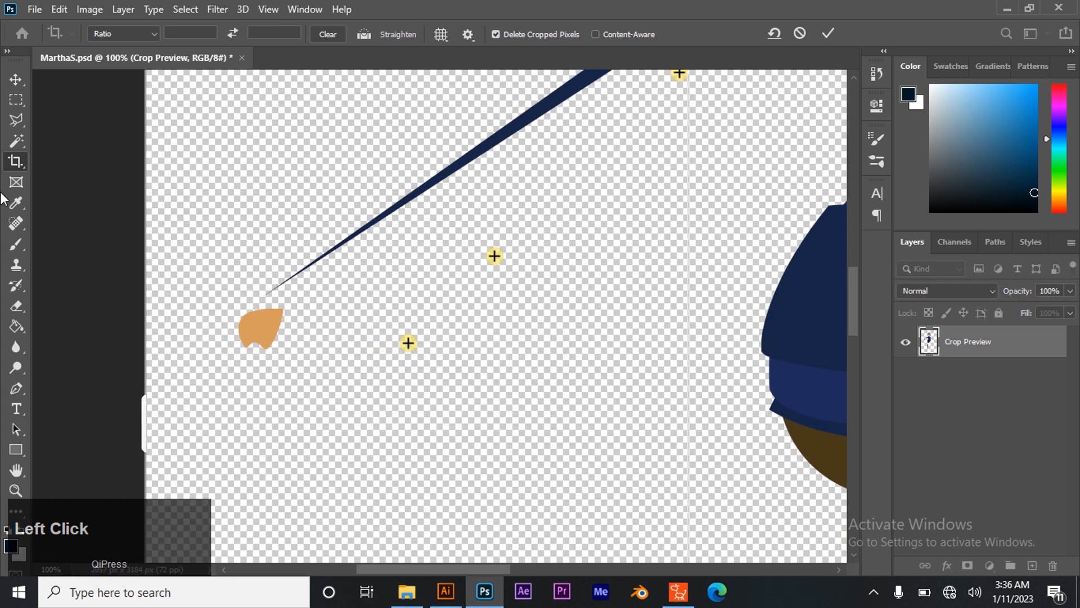
click(17, 79)
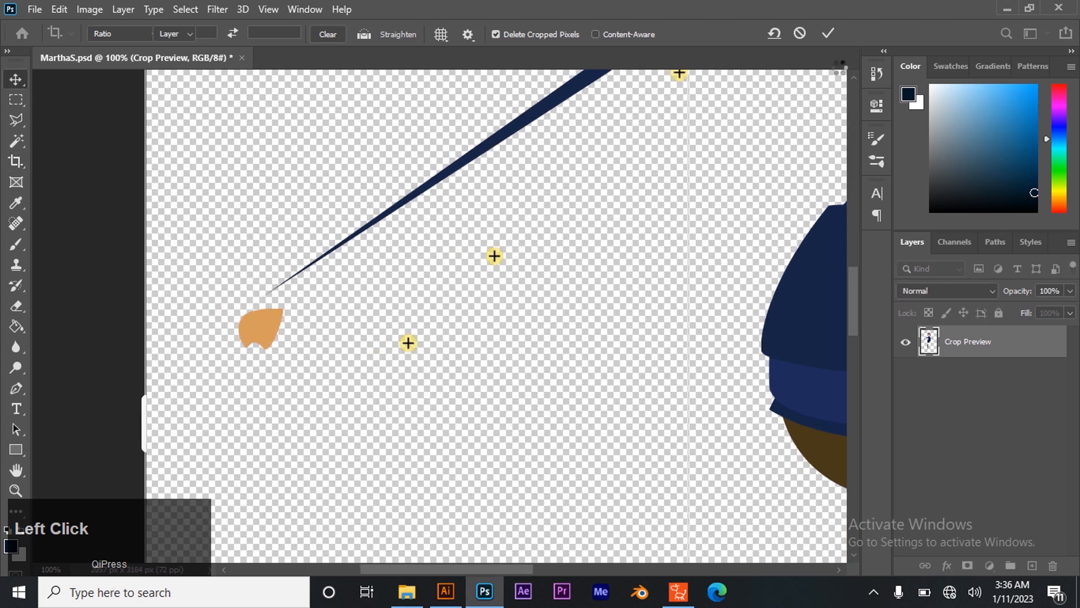
Move the LHand bone marker to the left wrist and the LHand_Nub marker to the end of the left hand.
drag(488, 569, 691, 569)
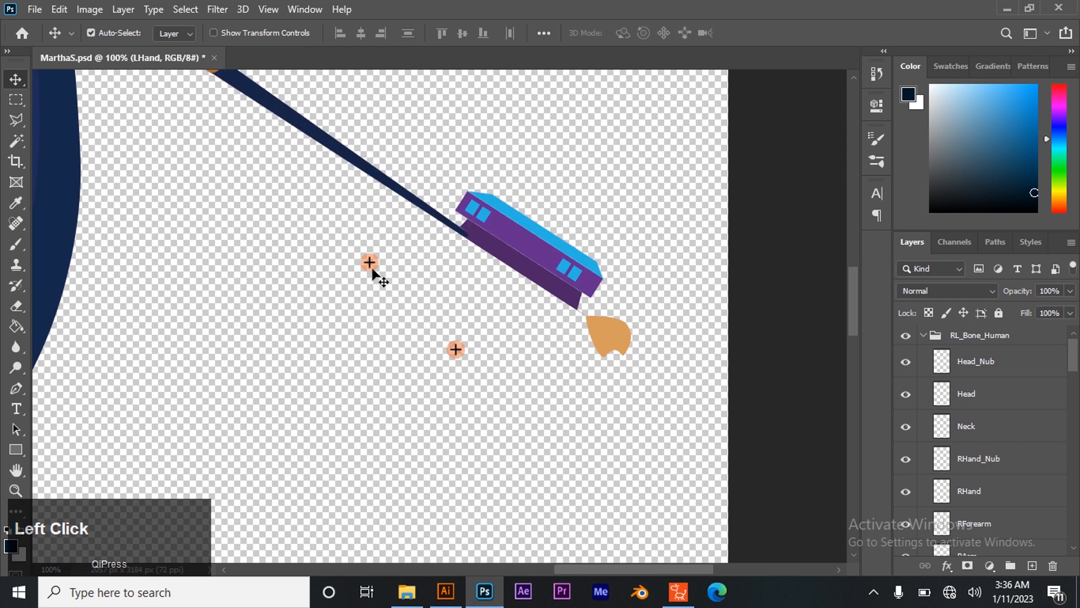
mouse_move(370, 263)
mouse_down()
mouse_move(480, 287)
mouse_move(567, 323)
mouse_move(586, 317)
mouse_up()
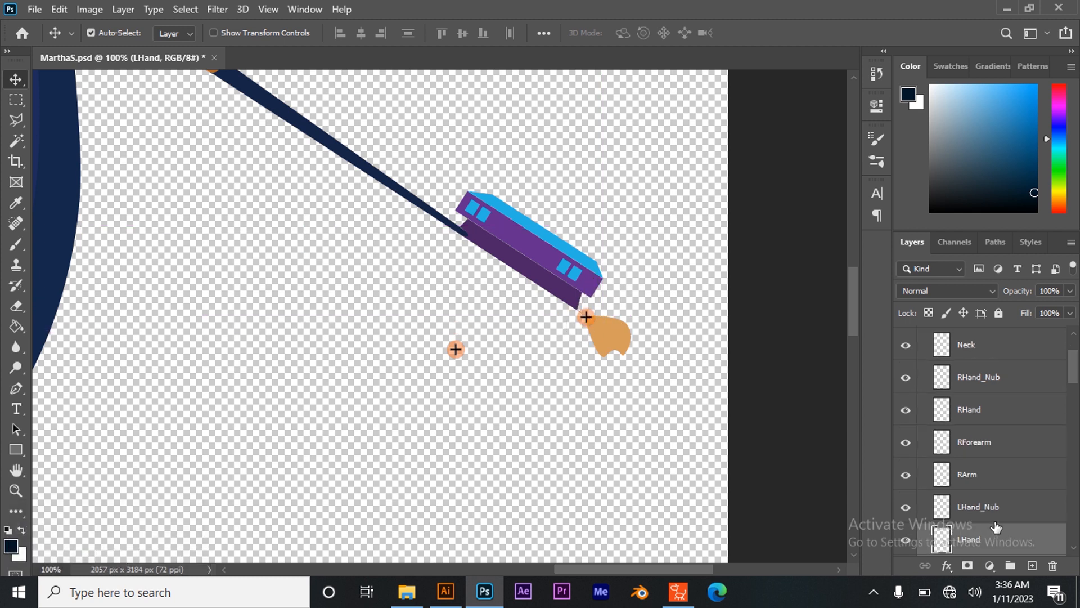
key(Down)
drag(456, 351, 626, 351)
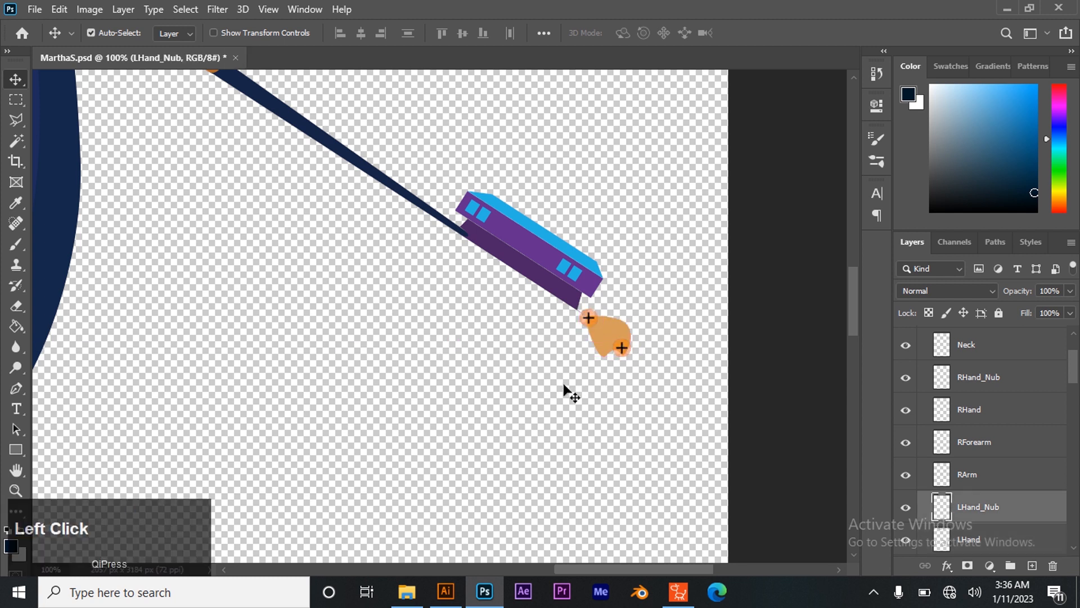
With the torso artwork temporarily hidden, lower the right upper arm artwork slightly and move the RArm bone marker onto its shoulder end.
drag(675, 569, 496, 538)
scroll(596, 163, up, 5)
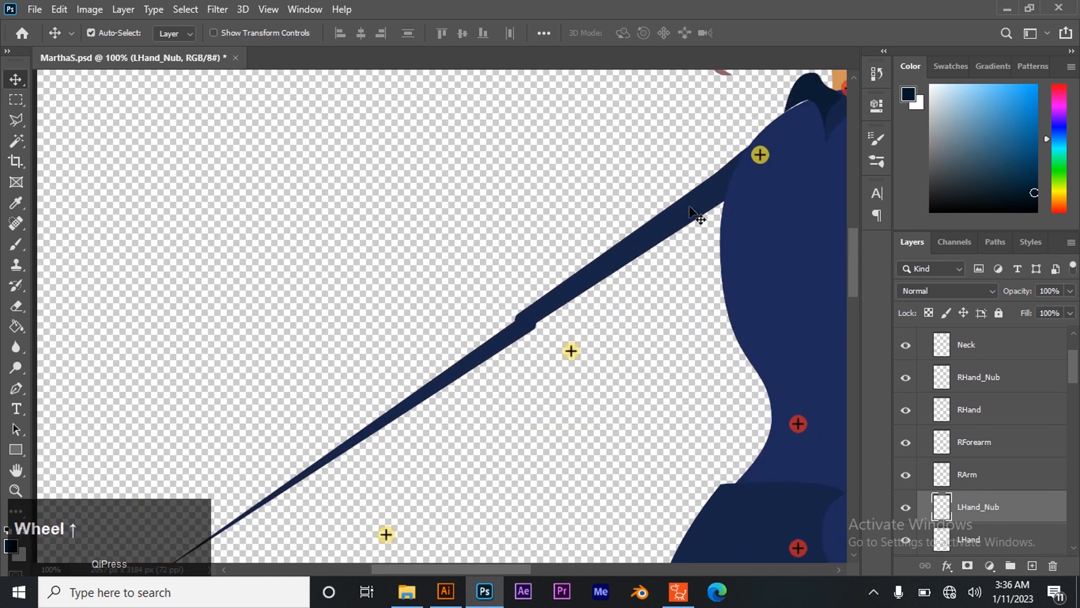
scroll(698, 219, up, 1)
alt+click(734, 304)
alt+click(706, 273)
alt+click(580, 288)
key(z)
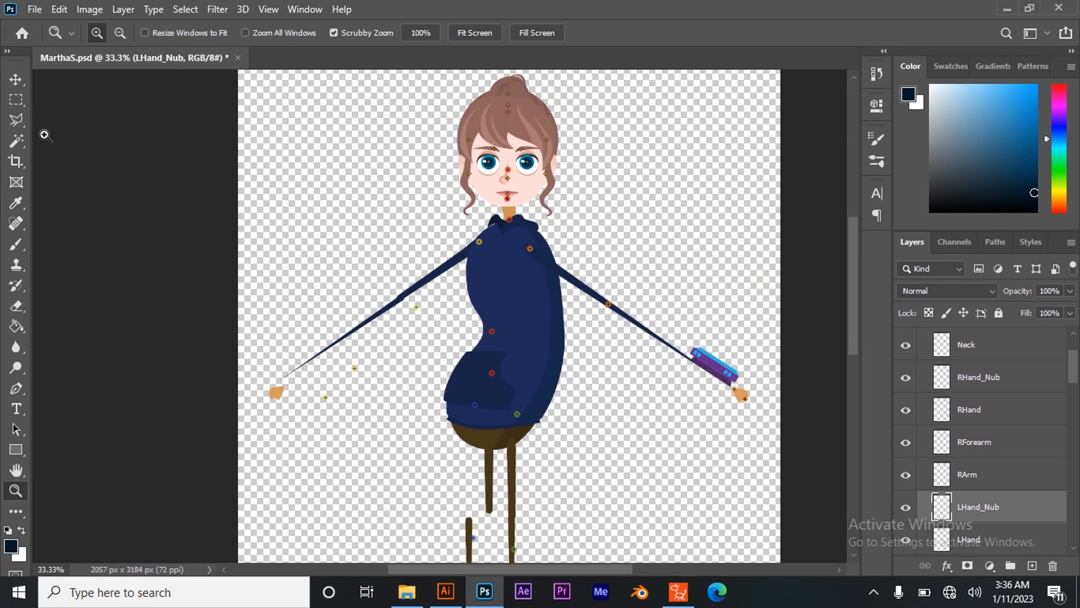
click(15, 79)
click(502, 265)
click(906, 540)
click(493, 236)
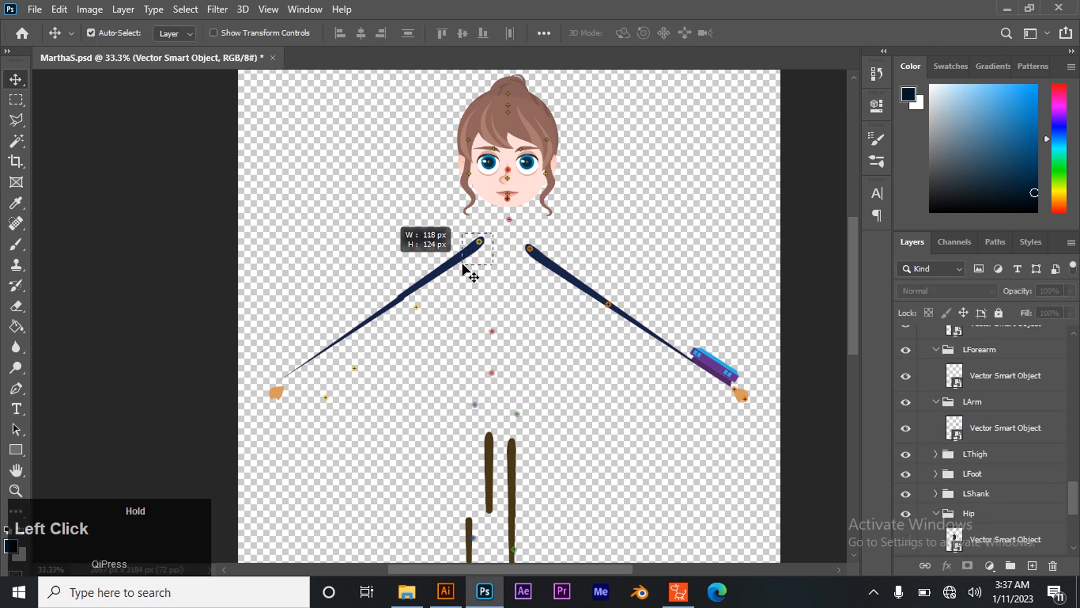
mouse_move(465, 260)
mouse_down()
mouse_move(461, 278)
mouse_move(462, 267)
mouse_up()
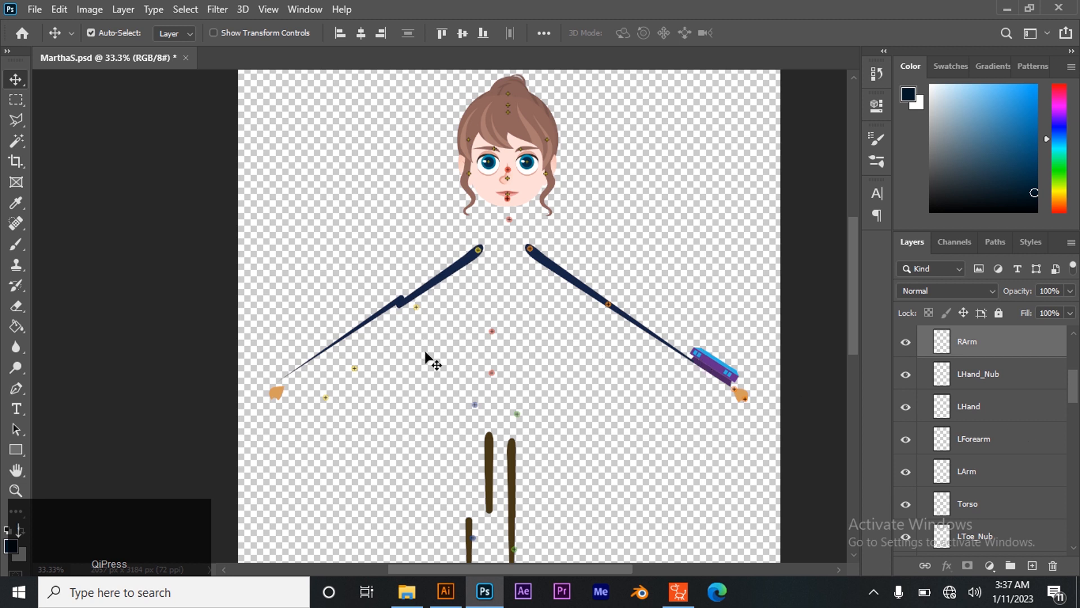
scroll(952, 511, down, 5)
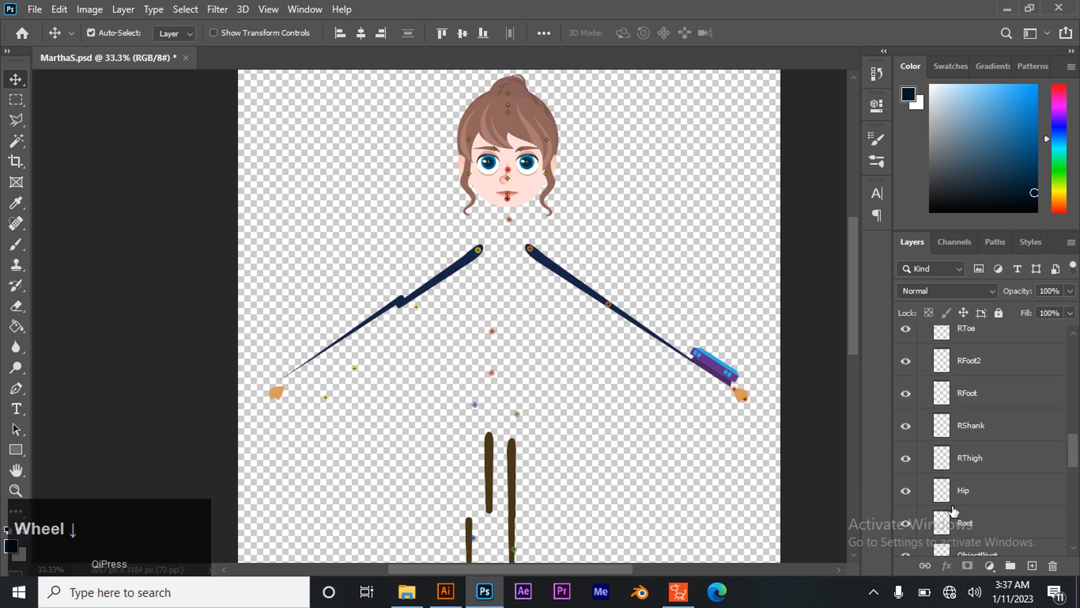
scroll(954, 511, down, 6)
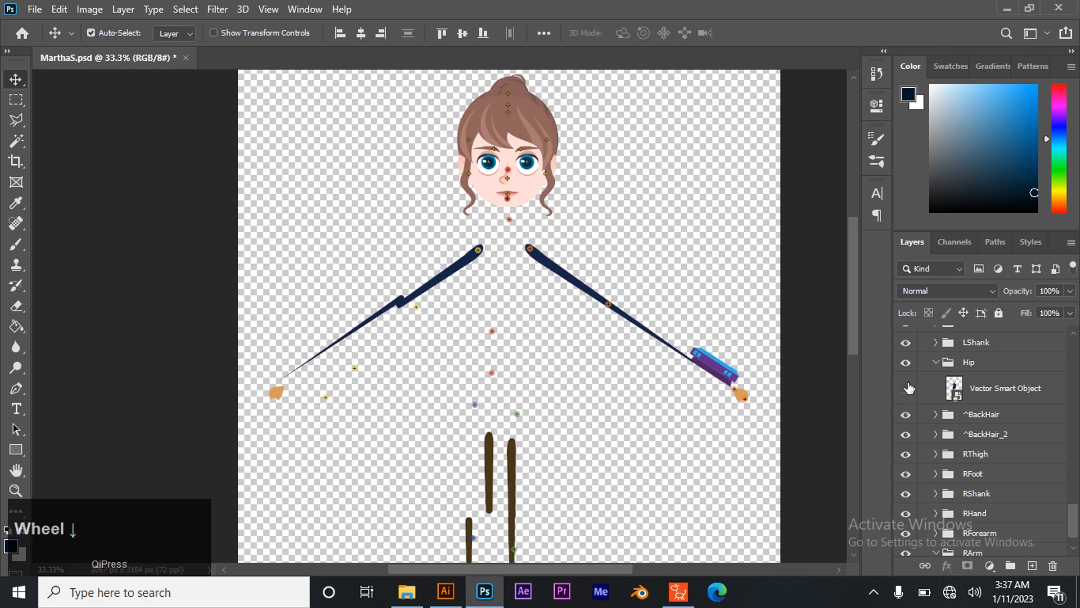
click(906, 388)
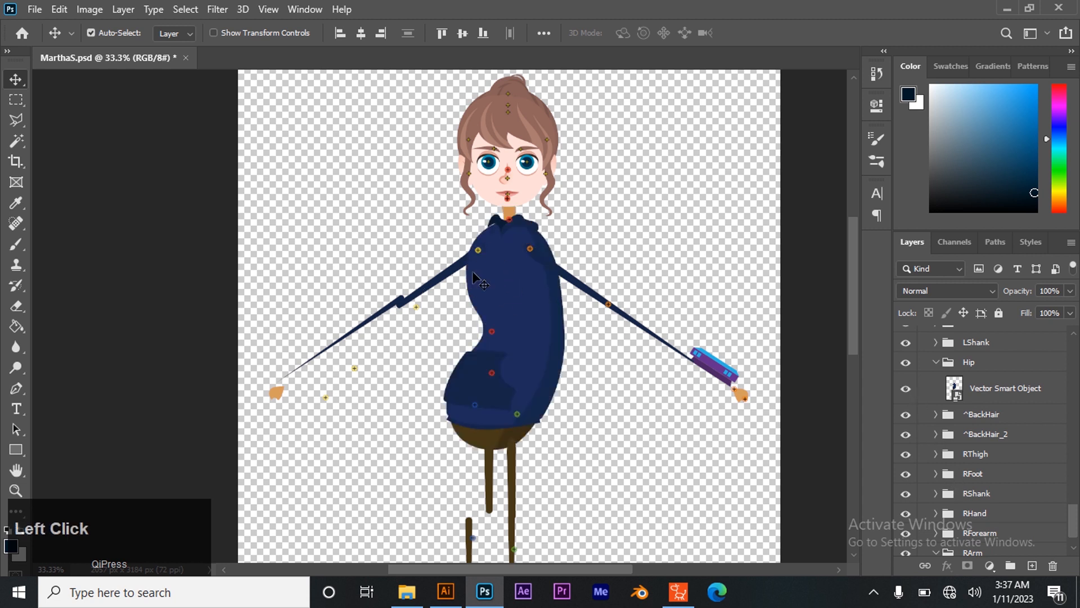
Move the right forearm artwork down at the elbow so it lines up seamlessly with the right upper arm.
click(16, 489)
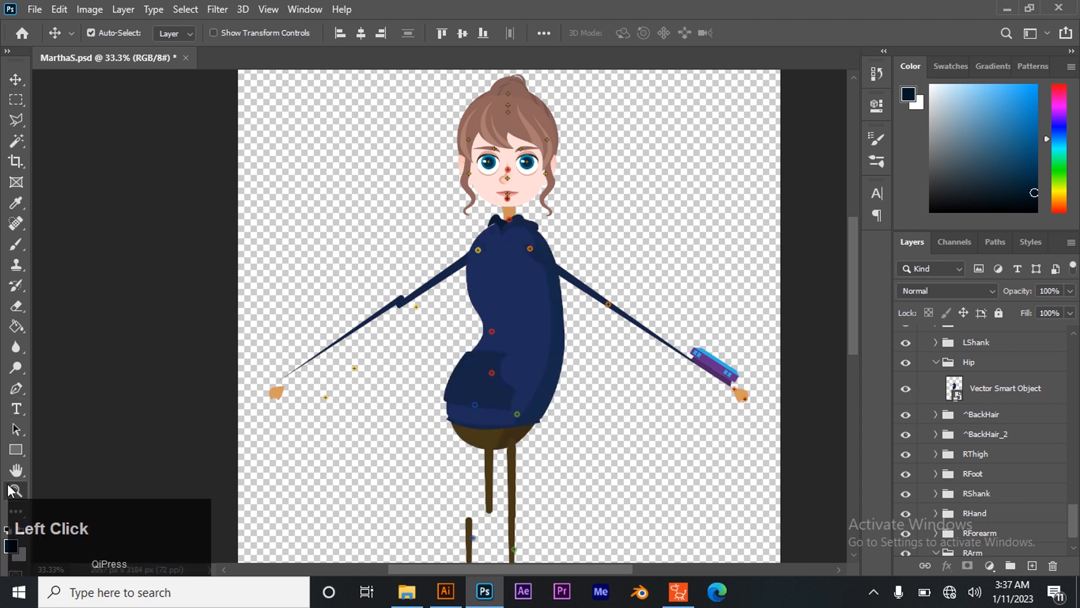
click(390, 324)
click(392, 323)
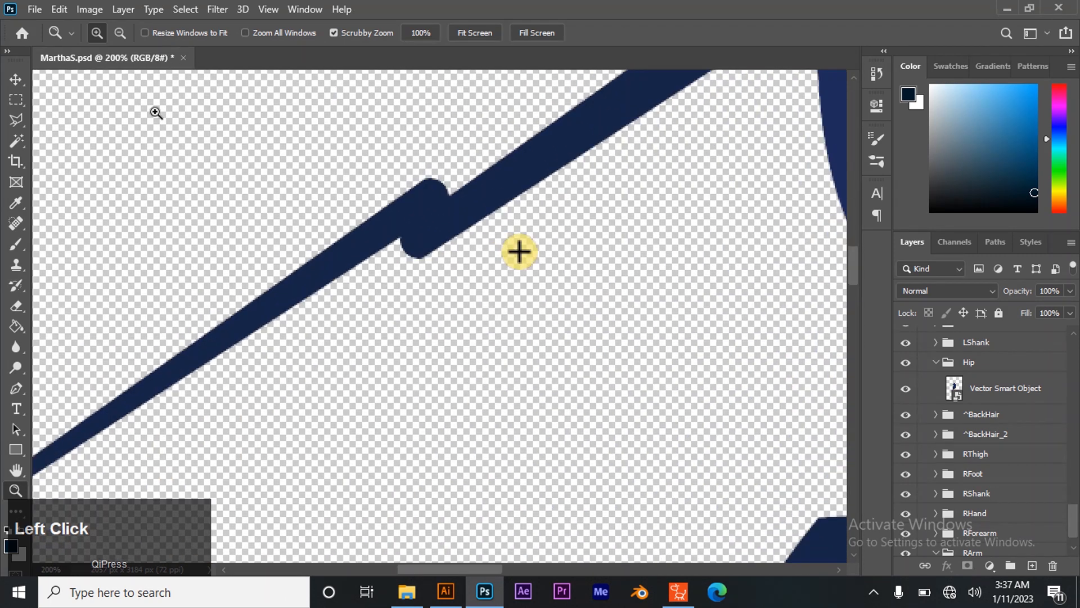
key(v)
drag(376, 245, 364, 286)
key(Down)
key(Down)
key(Down)
key(Down)
key(Down)
key(Up)
key(Up)
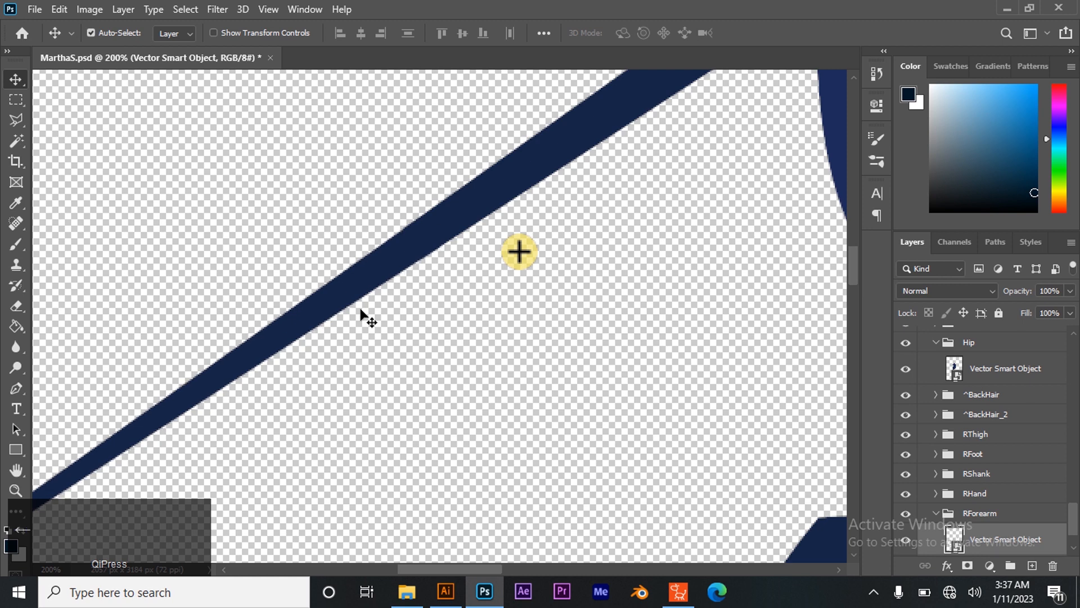
With the right upper arm artwork temporarily hidden, move the RForearm bone marker onto the elbow end of the right forearm.
drag(519, 251, 411, 251)
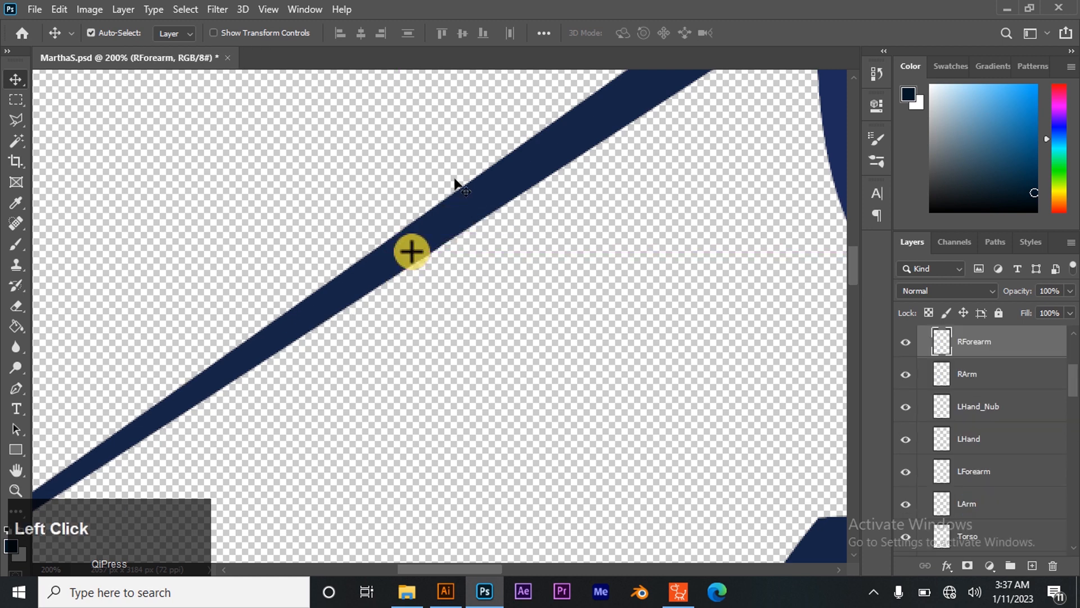
click(411, 251)
click(906, 537)
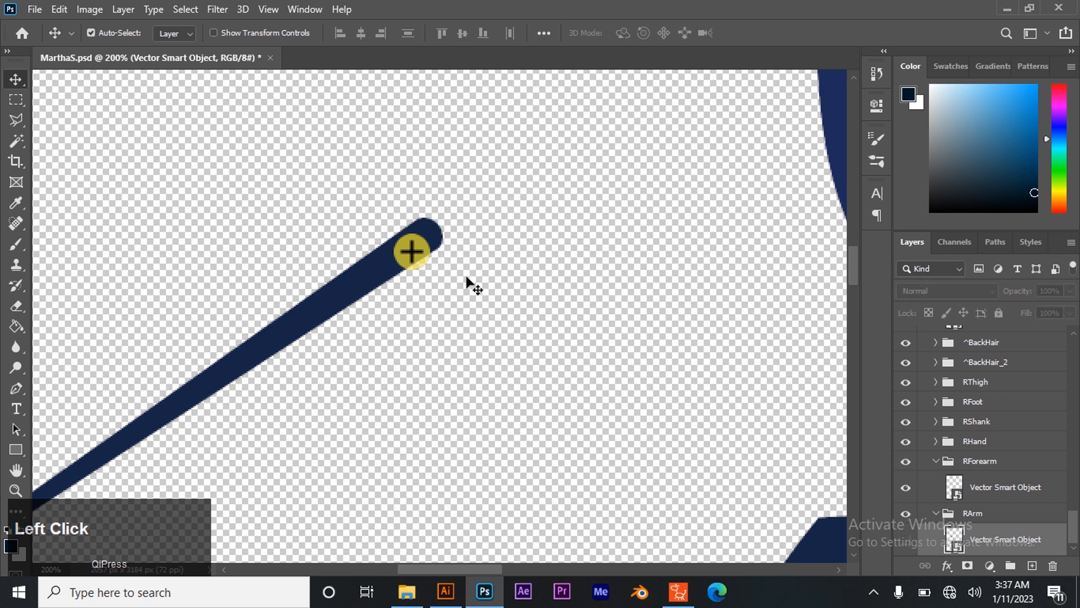
drag(411, 251, 424, 236)
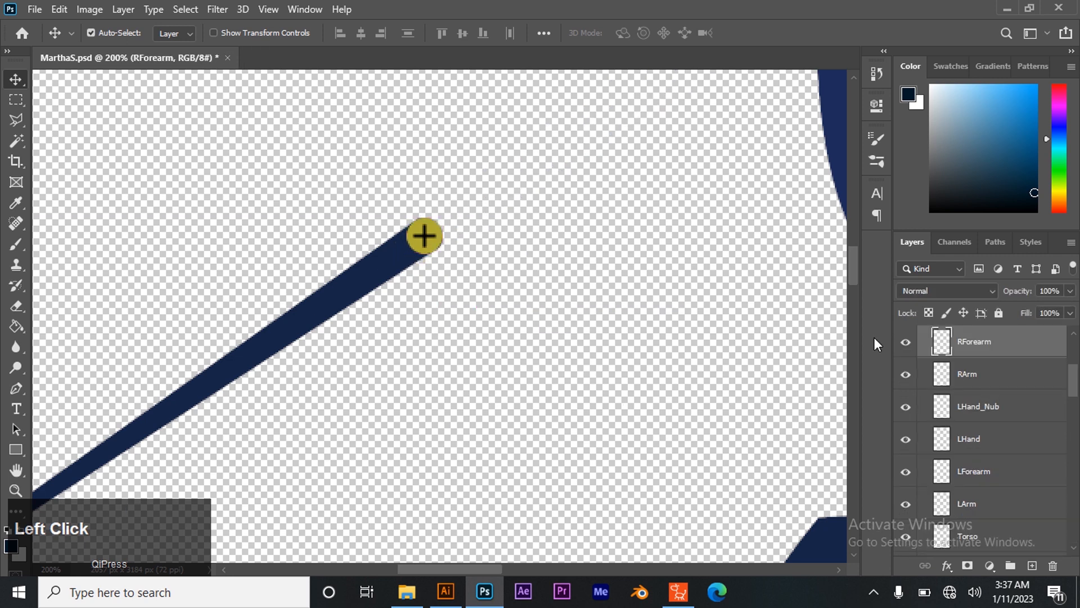
scroll(990, 427, down, 8)
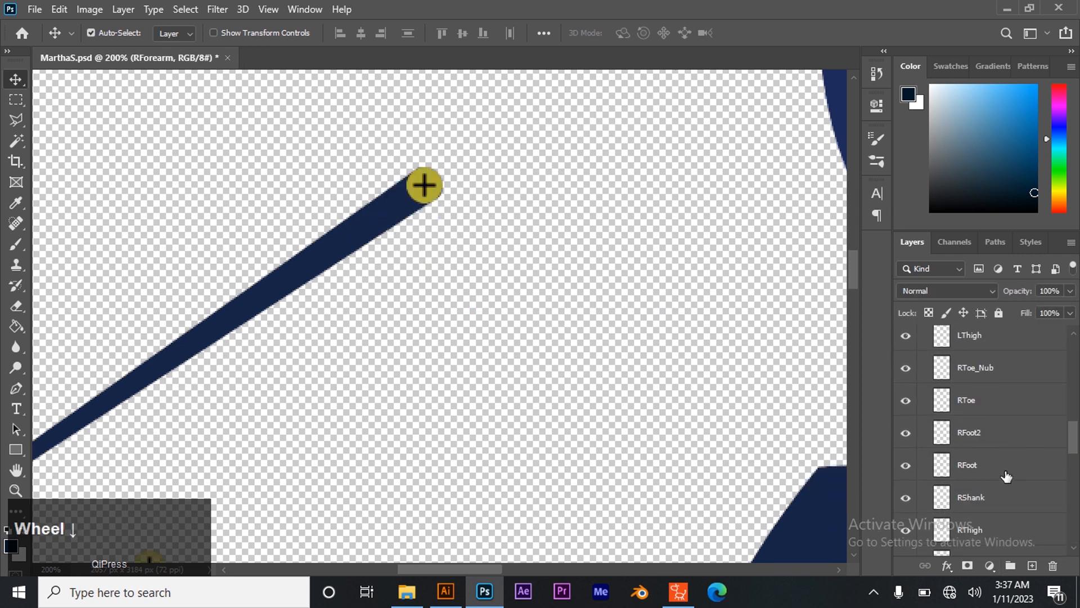
scroll(1005, 476, up, 6)
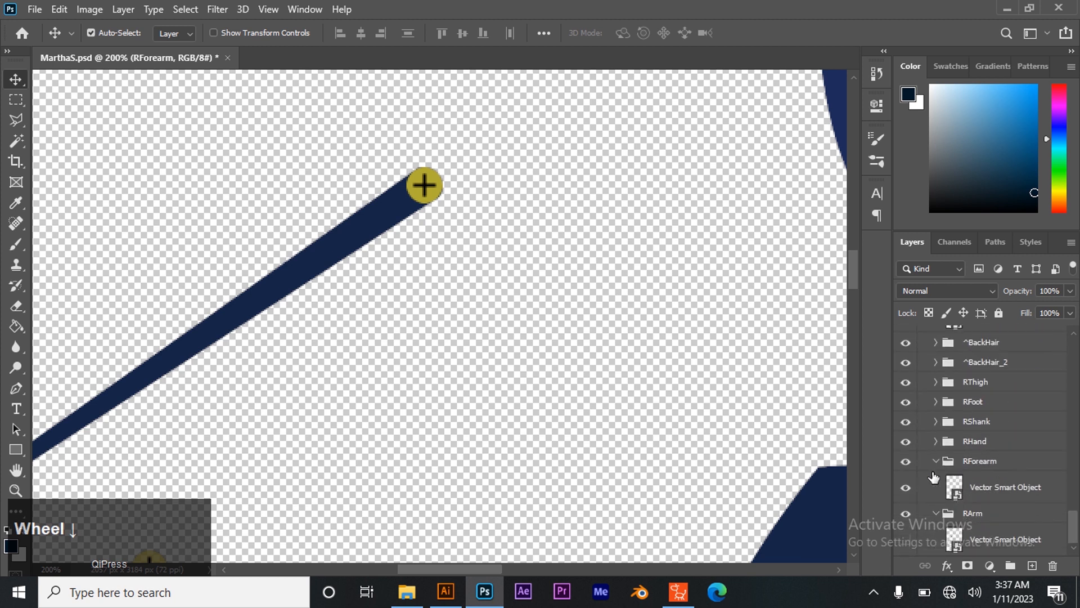
scroll(920, 474, up, 6)
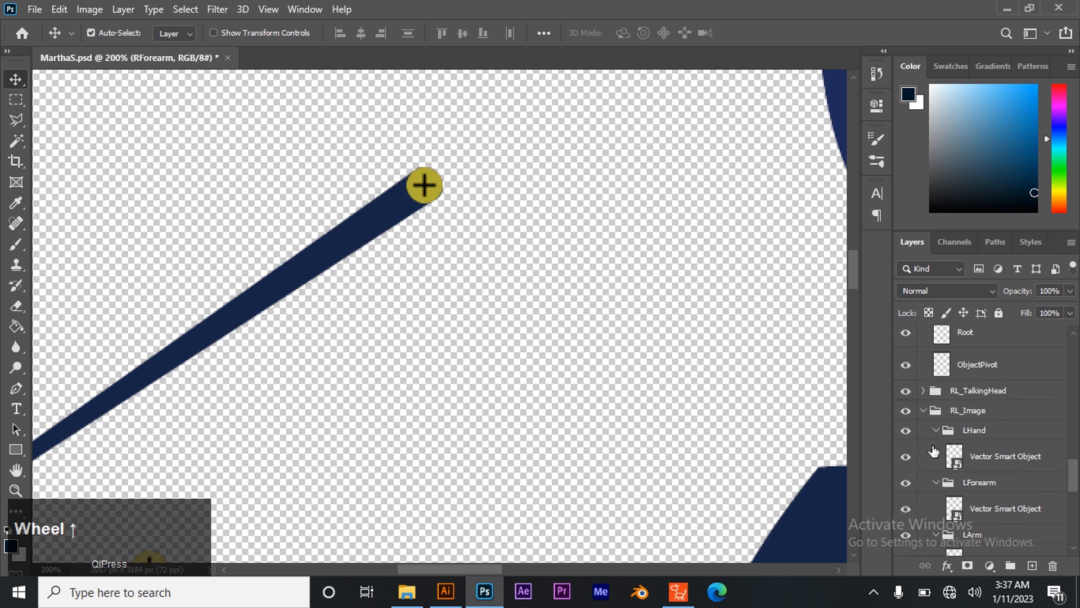
scroll(934, 450, up, 1)
scroll(940, 455, down, 6)
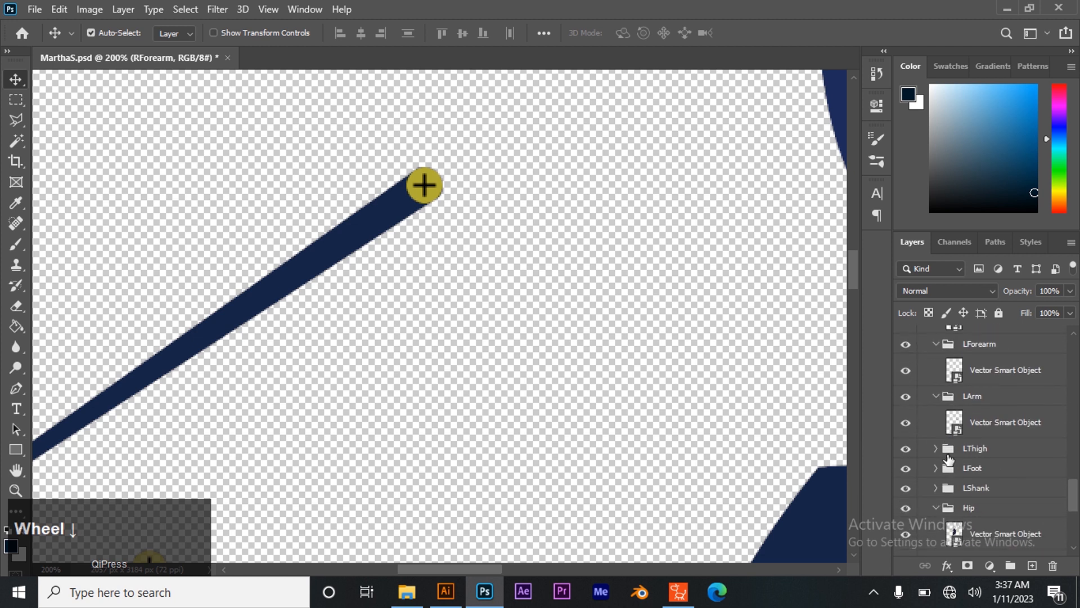
scroll(949, 460, down, 4)
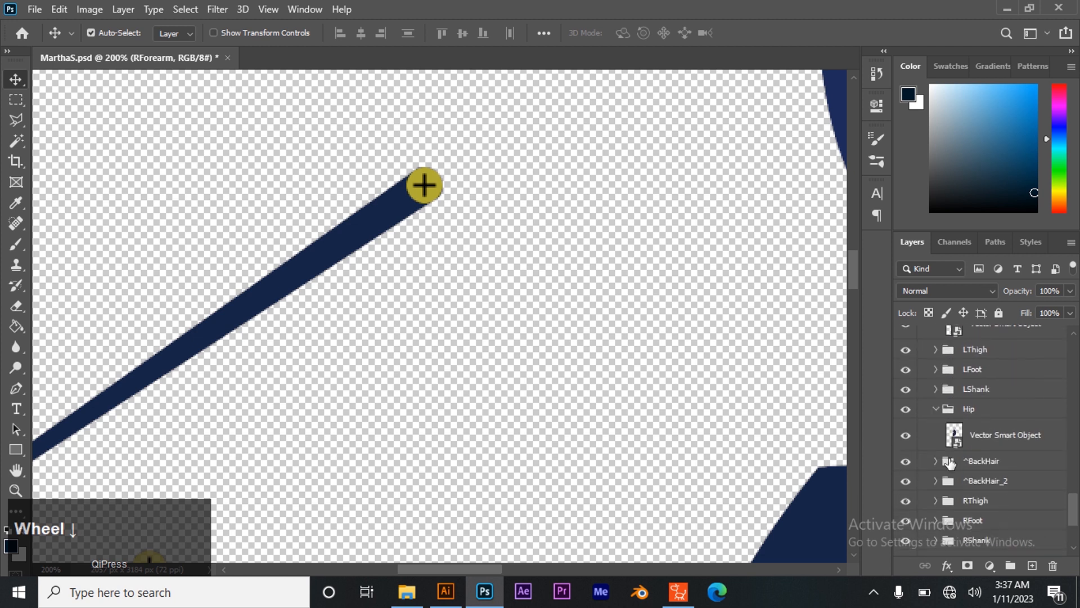
click(424, 185)
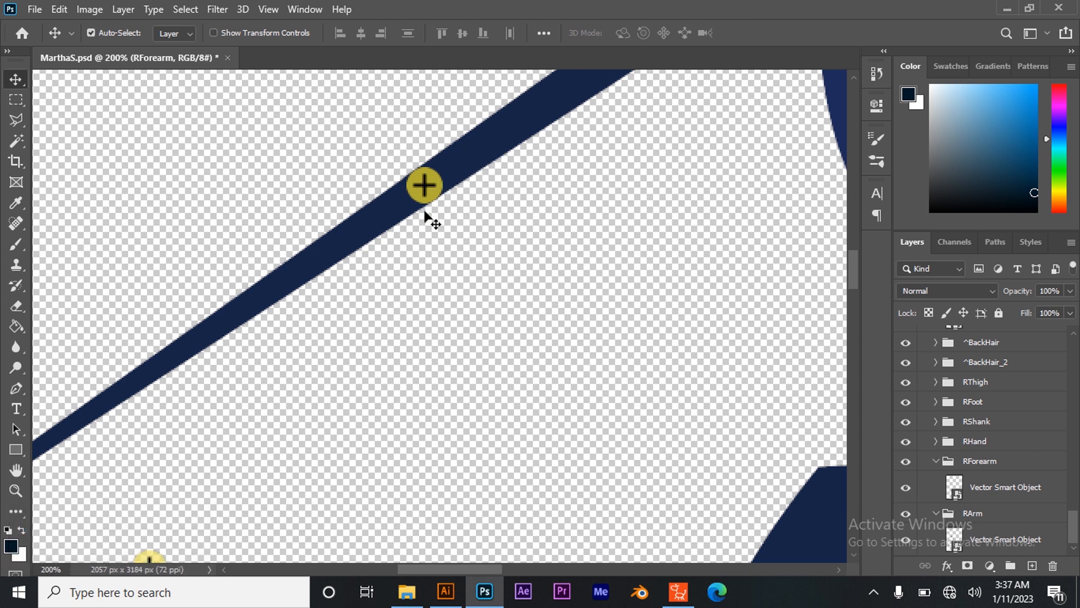
Temporarily hide the right forearm artwork to check the RForearm marker against the elbow end of the upper arm.
click(363, 239)
click(904, 488)
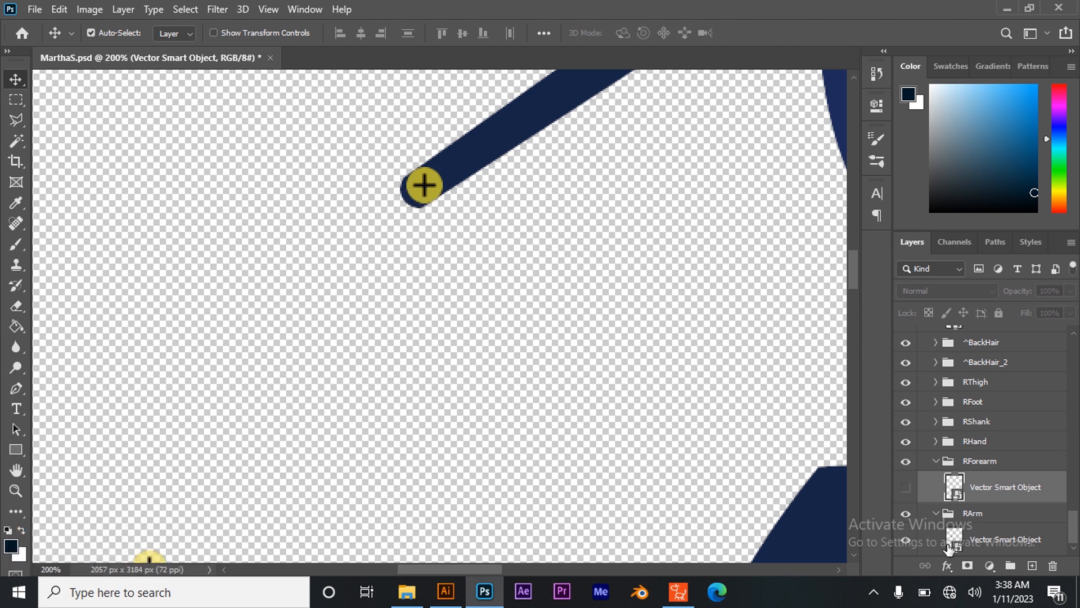
click(906, 487)
Bring the RHand bone marker near the right hand and move the hand artwork outward to meet the forearm's tip.
key(z)
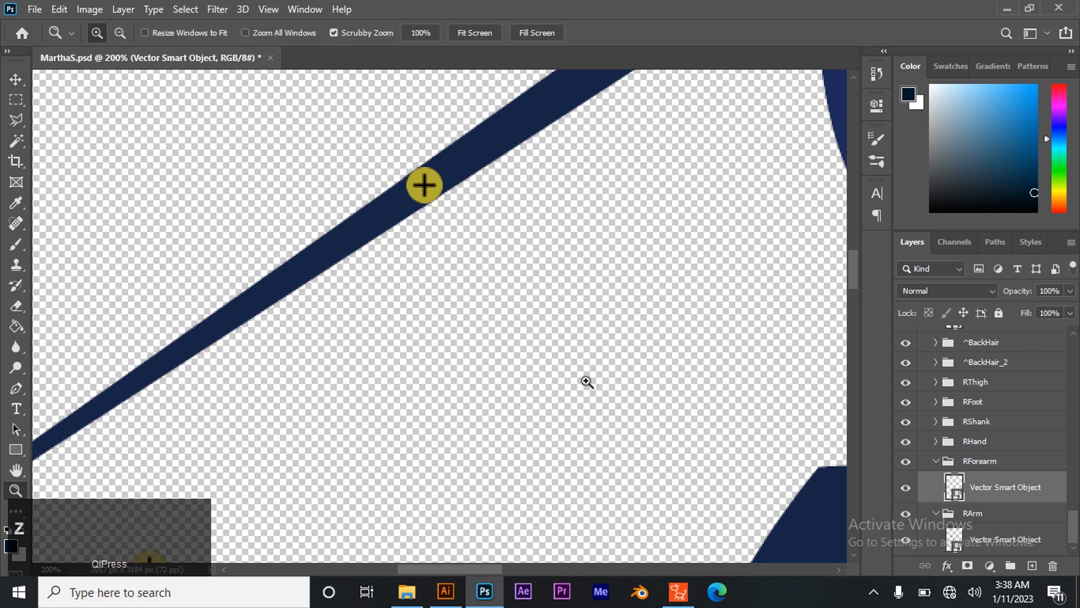
alt+click(504, 364)
alt+click(505, 365)
key(v)
drag(496, 427, 598, 285)
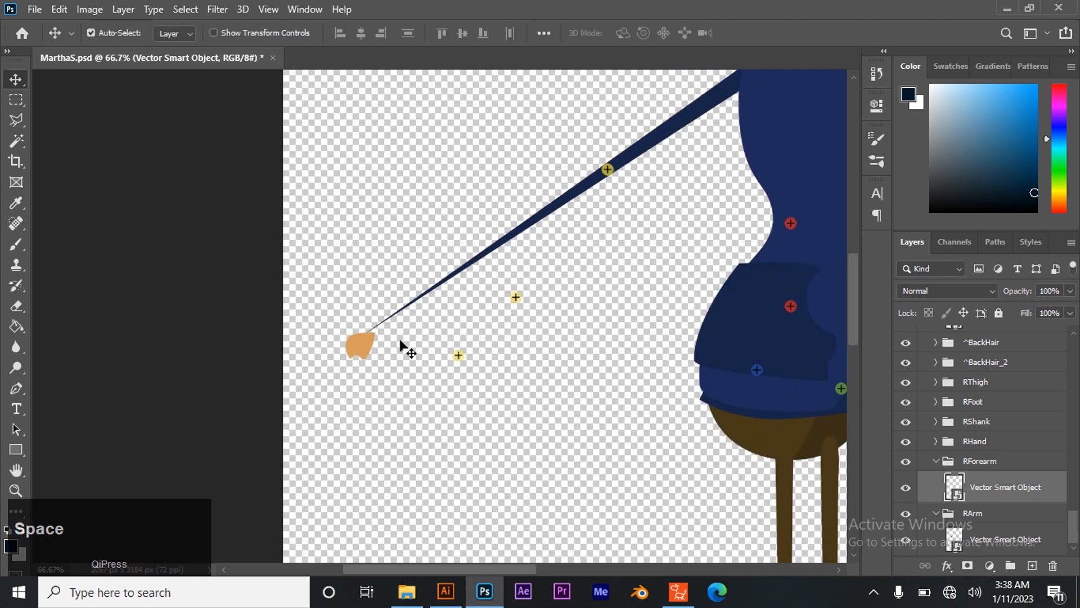
click(16, 490)
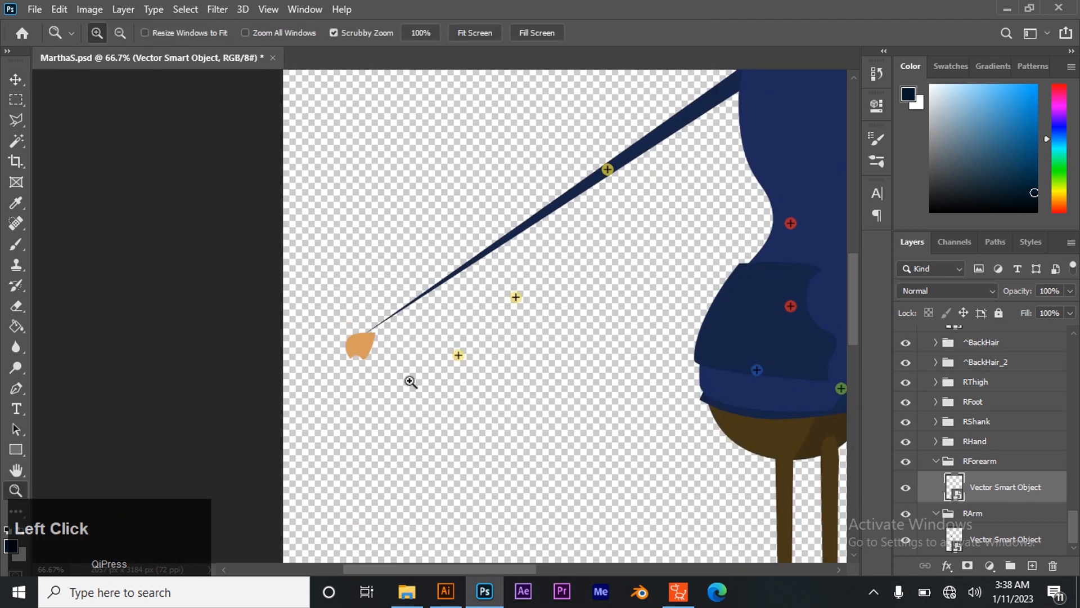
click(387, 343)
click(23, 77)
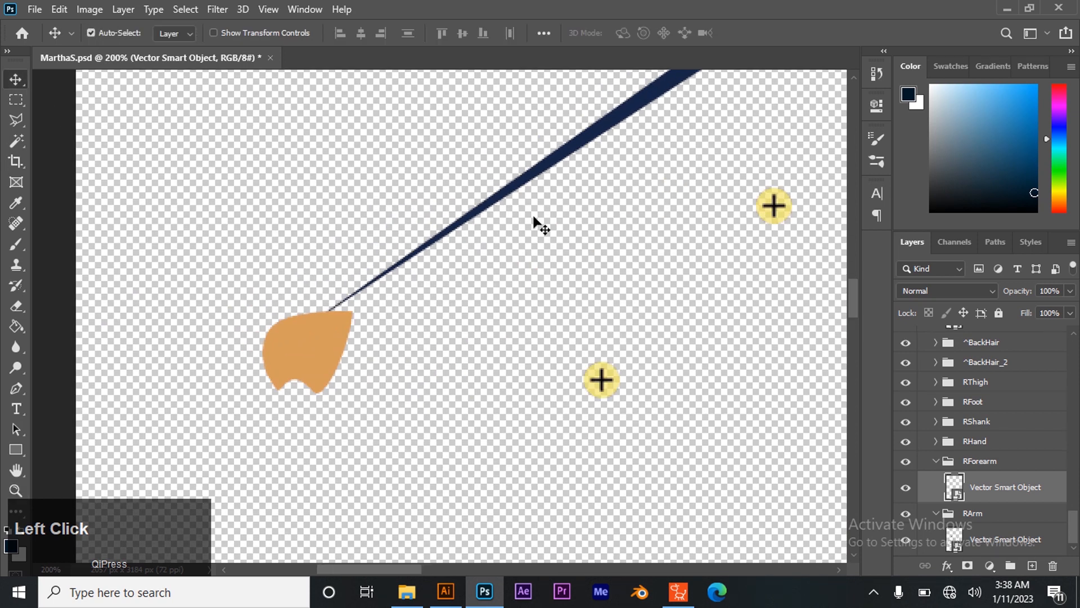
mouse_move(773, 208)
mouse_down()
mouse_move(316, 268)
mouse_move(333, 316)
mouse_move(308, 348)
mouse_move(289, 351)
mouse_up()
click(336, 315)
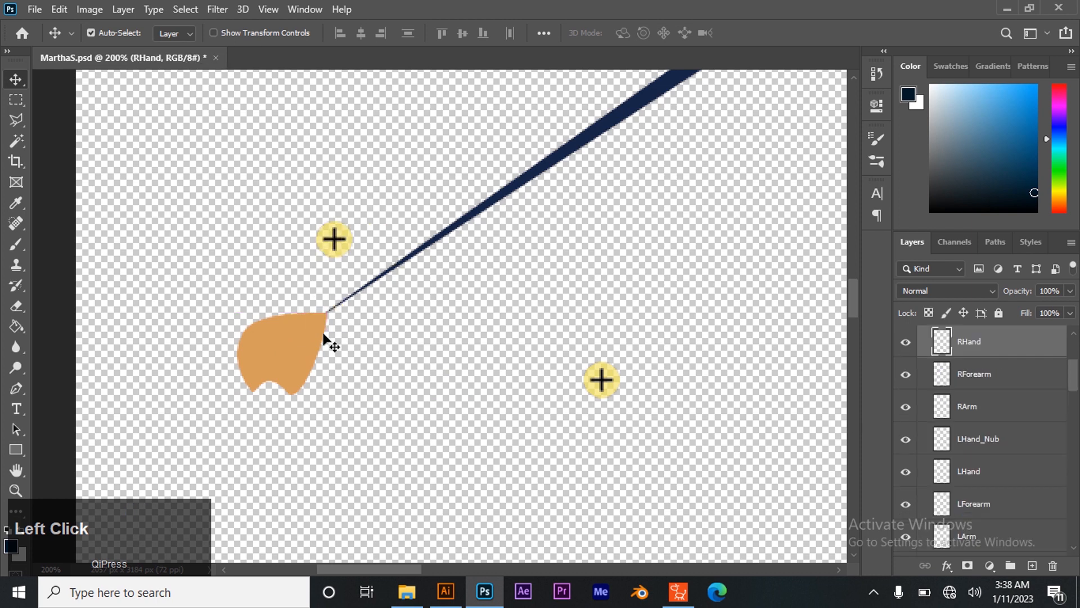
click(318, 341)
key(Left)
key(Left)
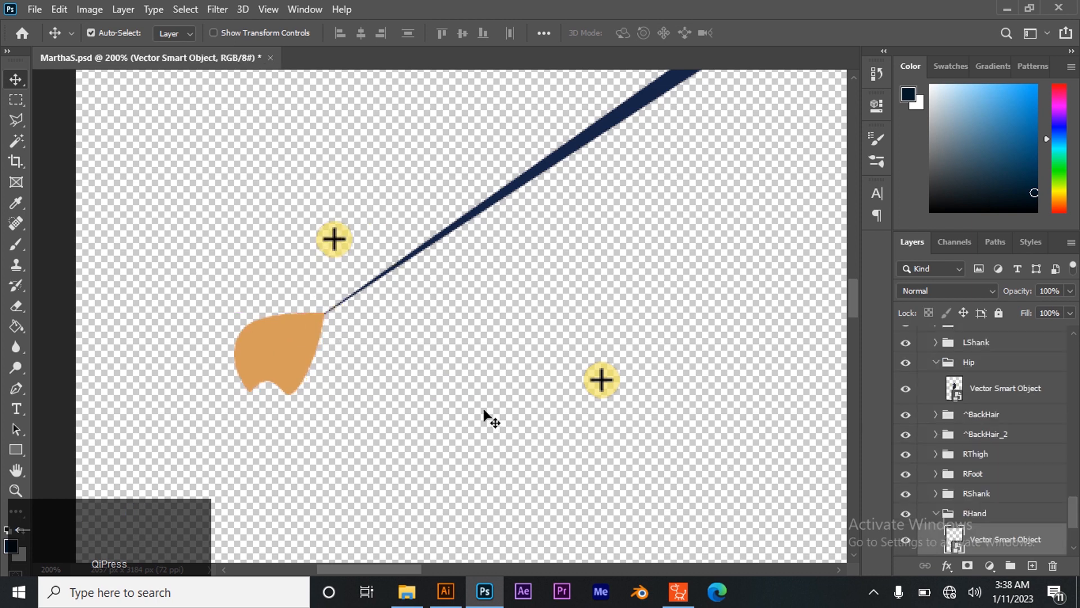
Place the RHand bone marker on the right wrist and the RHand_Nub marker at the end of the right hand.
drag(338, 237, 328, 312)
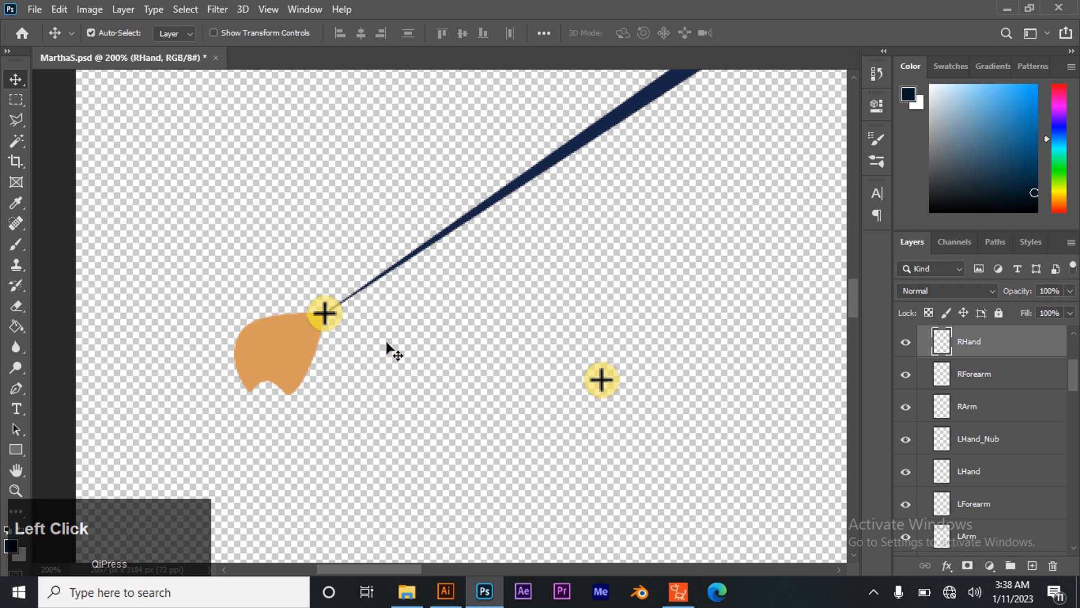
mouse_move(598, 380)
mouse_down()
mouse_move(245, 380)
mouse_move(275, 389)
mouse_up()
key(z)
alt+click(557, 434)
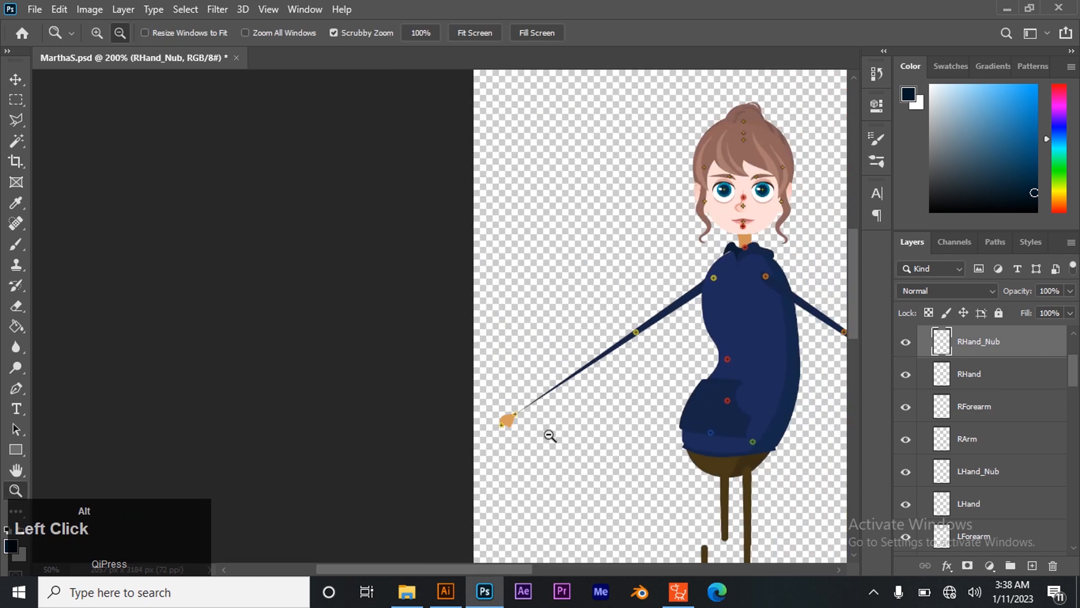
Shift the RThigh and LThigh artwork sideways toward the character's right so both thighs hang from the underside of the hip.
key(space)
drag(628, 404, 345, 306)
key(v)
click(444, 325)
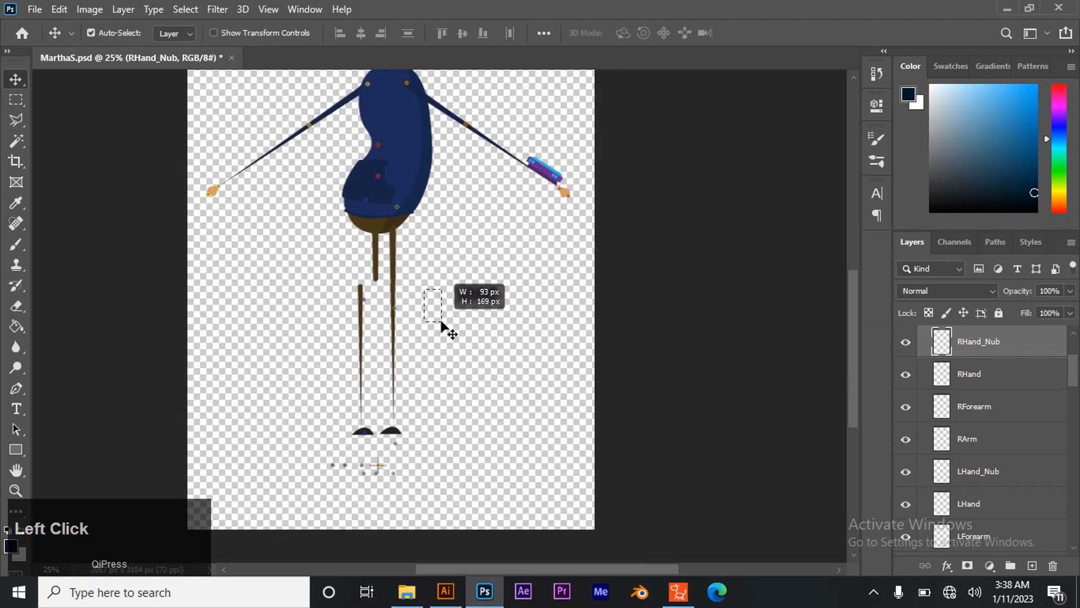
click(16, 490)
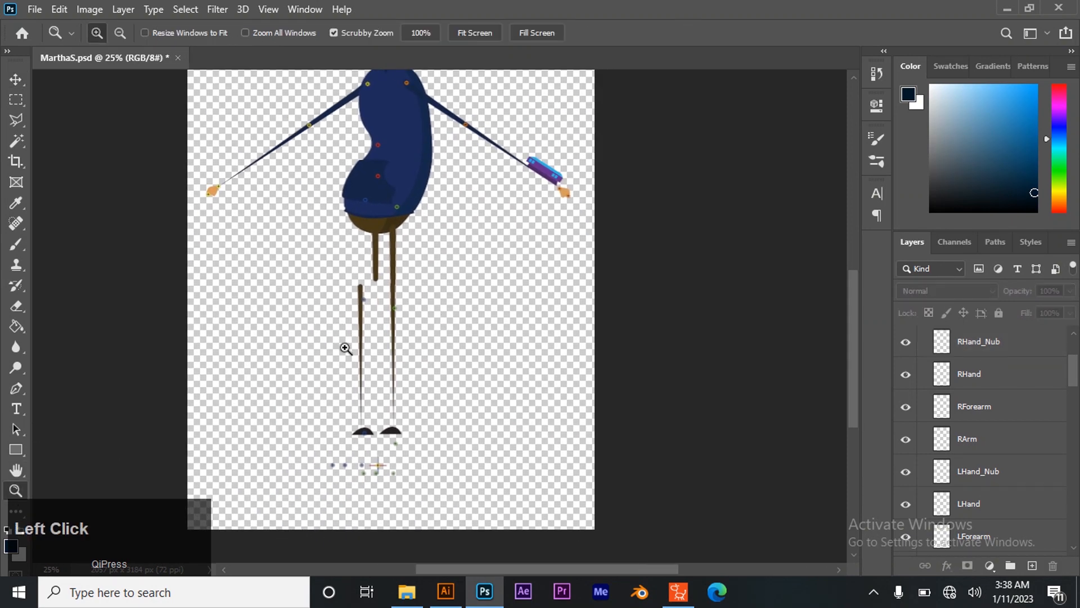
click(417, 258)
click(401, 199)
scroll(361, 222, up, 3)
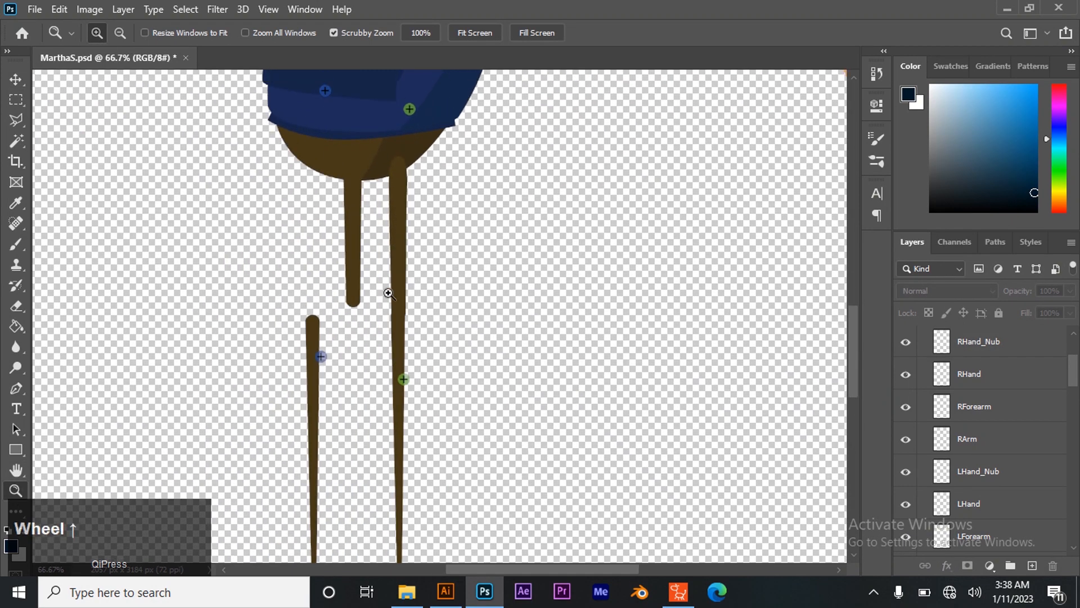
click(16, 79)
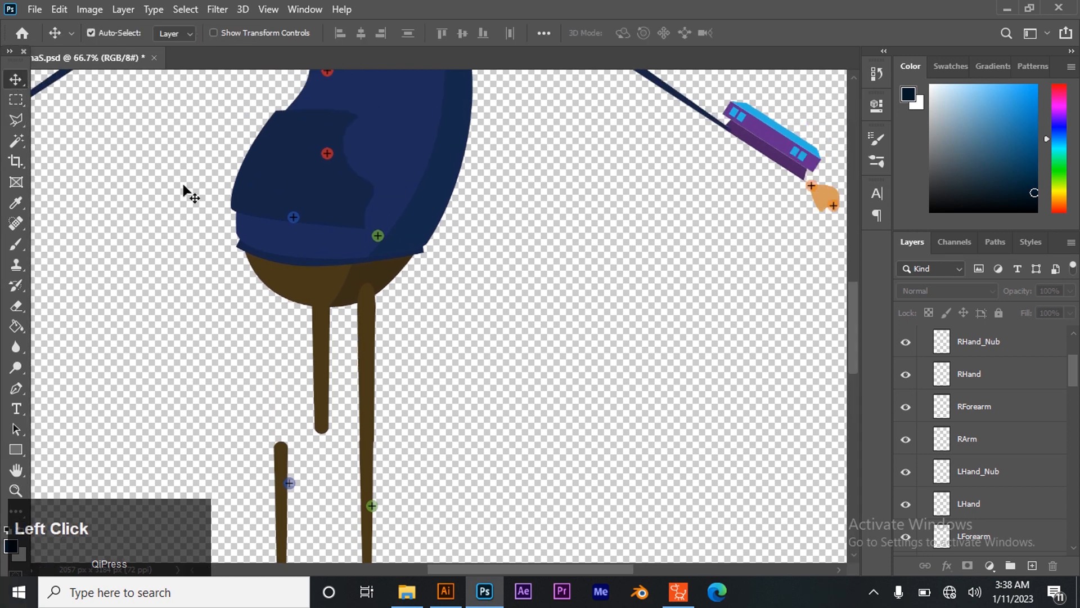
drag(328, 345, 288, 345)
drag(359, 337, 347, 320)
drag(283, 340, 288, 340)
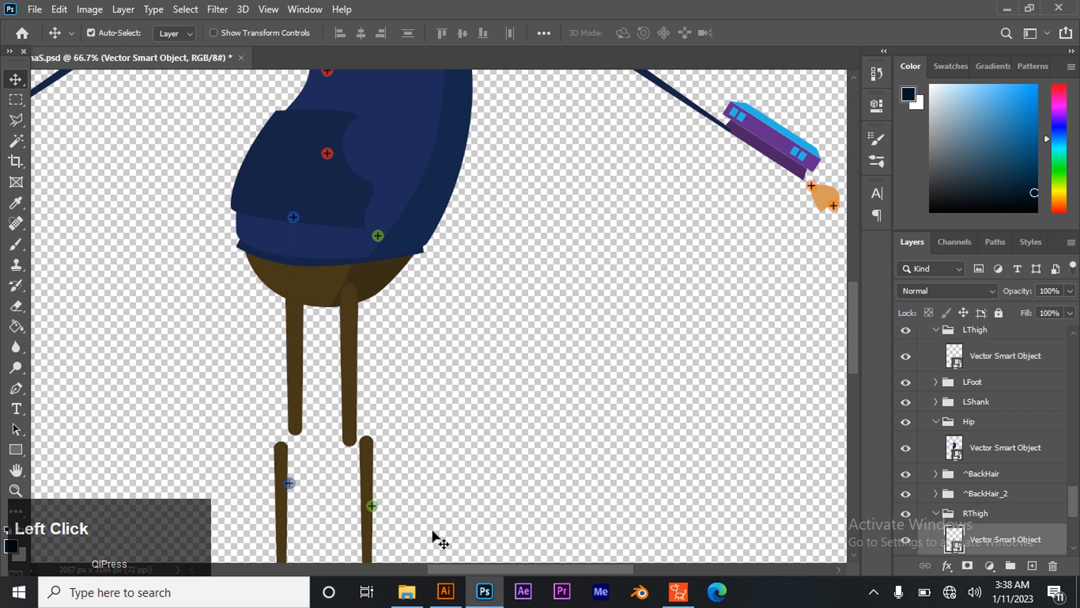
Check how the legs meet the hip in character.ai in Illustrator, and return to MarthaS.psd in Photoshop.
click(445, 591)
scroll(376, 365, down, 3)
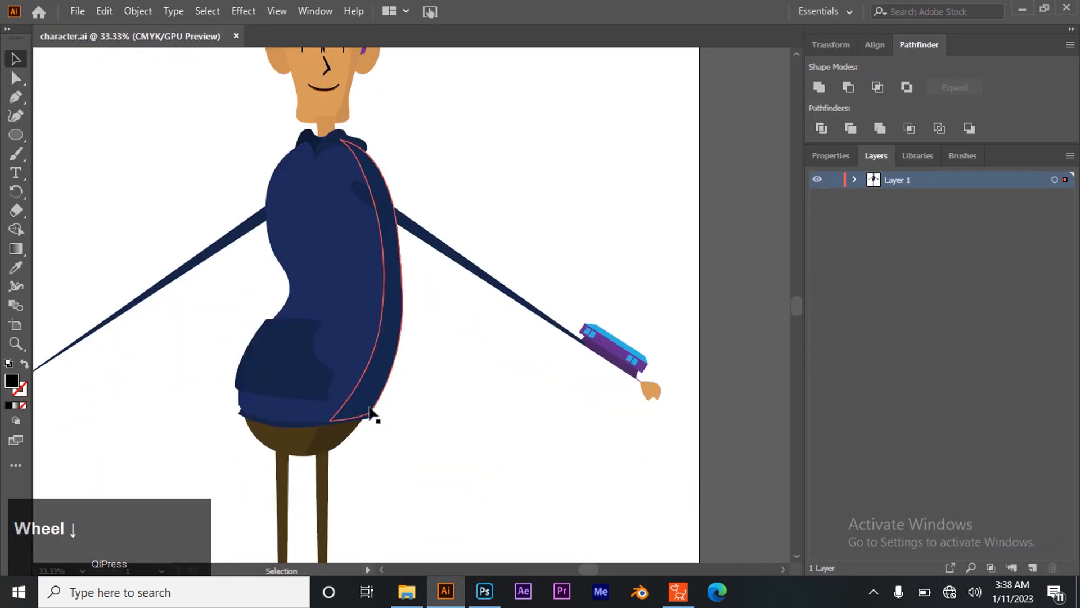
click(485, 591)
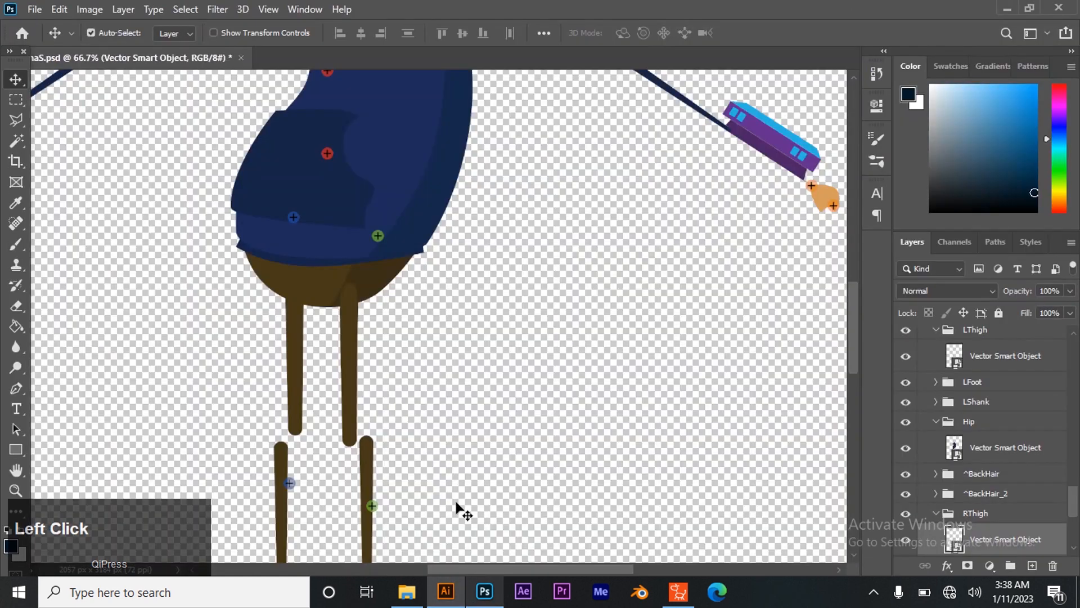
Shift the LThigh and RThigh artwork slightly toward the character's left under the hip, comparing their placement with character.ai in Illustrator.
drag(350, 326, 365, 340)
drag(298, 355, 299, 352)
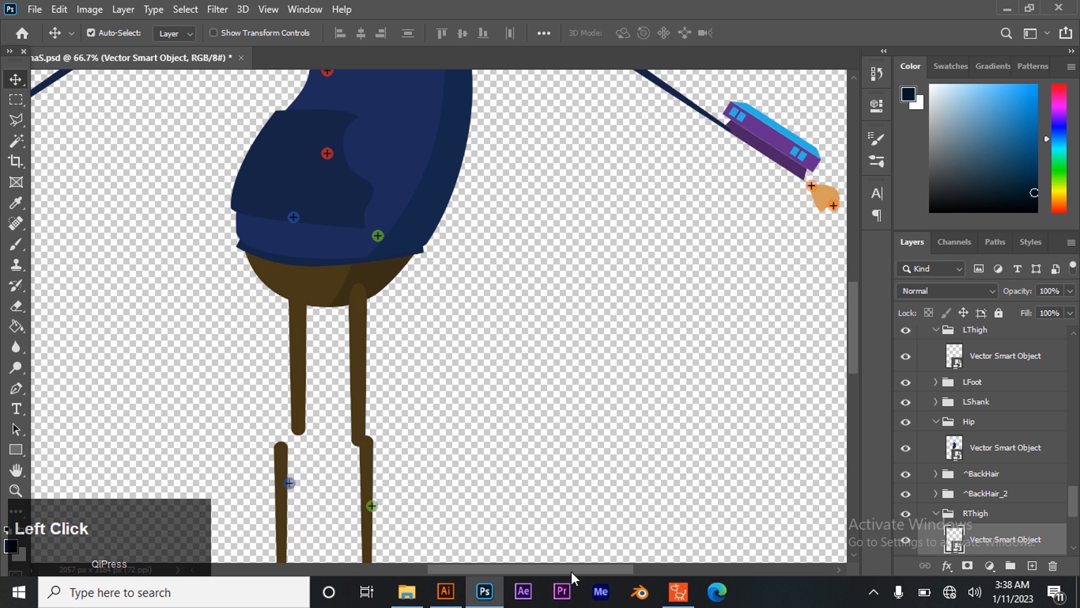
click(446, 591)
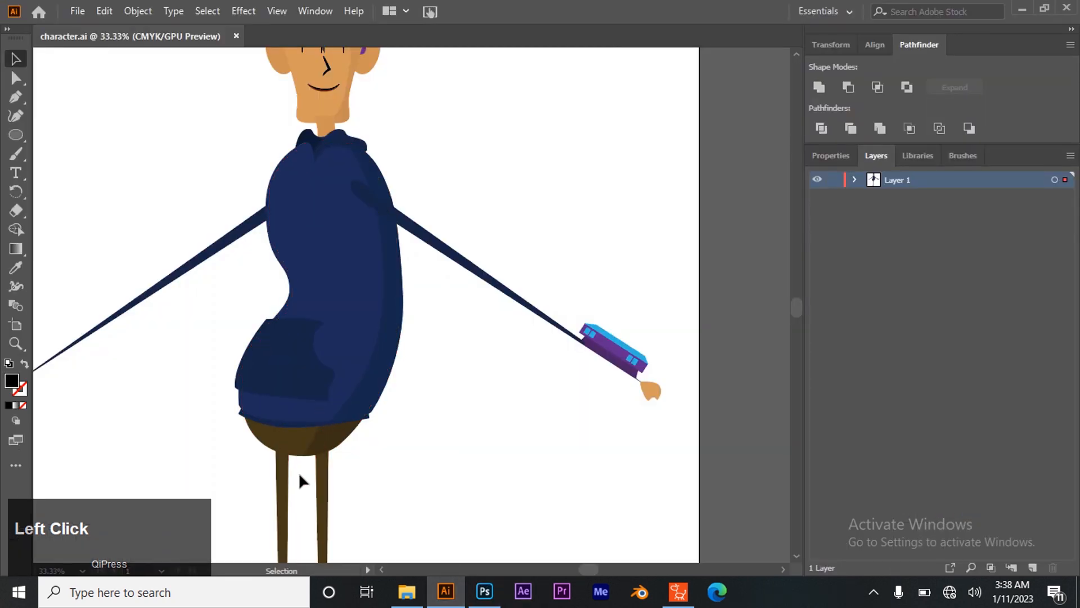
click(484, 591)
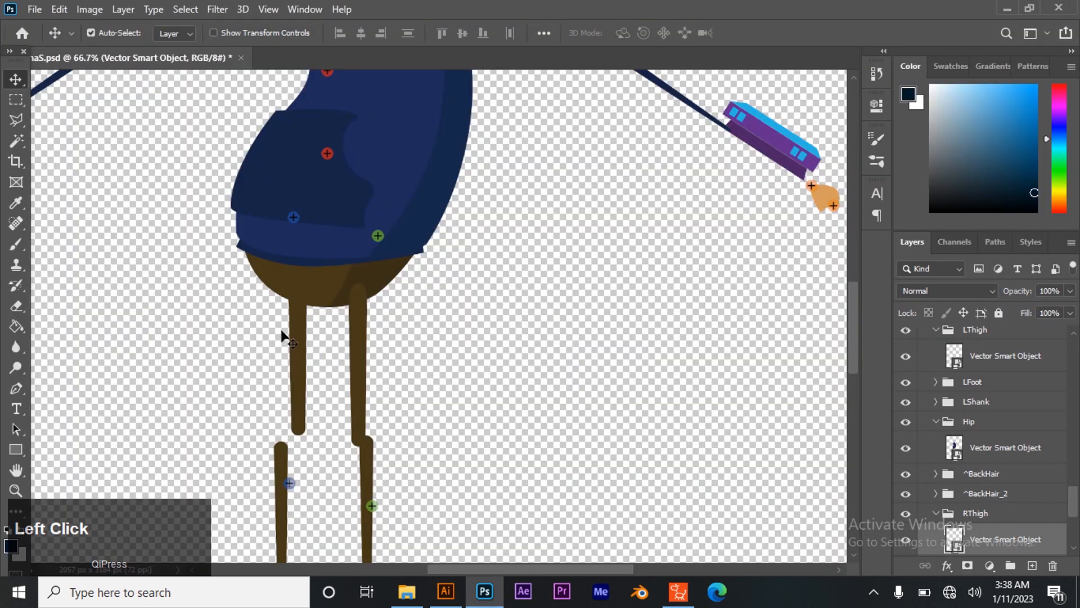
drag(302, 334, 302, 343)
Nudge the LShank artwork sideways toward the character's right until it lines up with the lower end of the left thigh.
scroll(322, 377, down, 1)
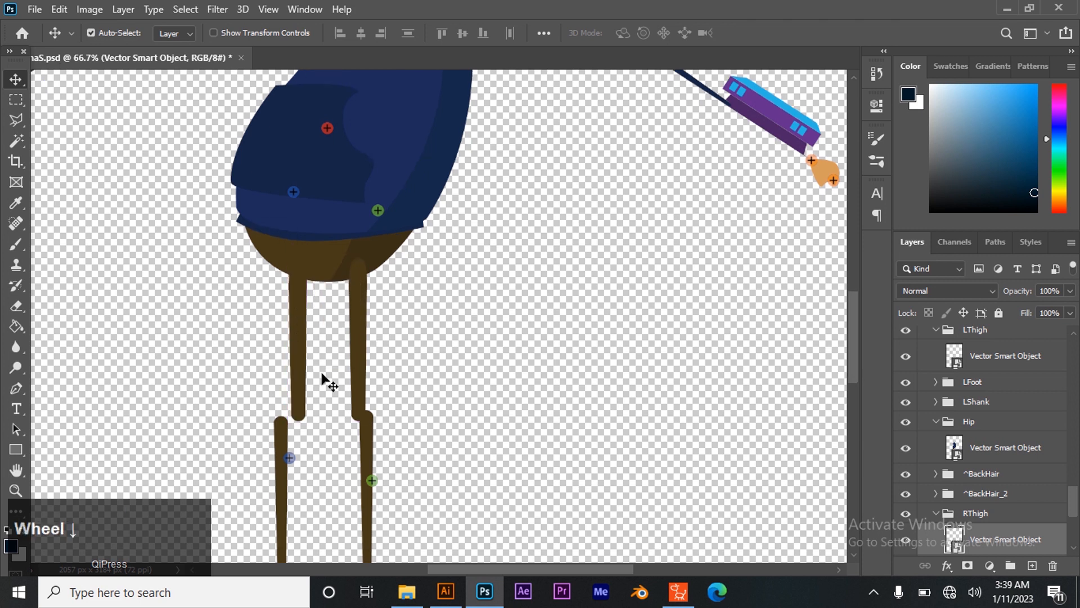
scroll(326, 383, down, 3)
click(368, 347)
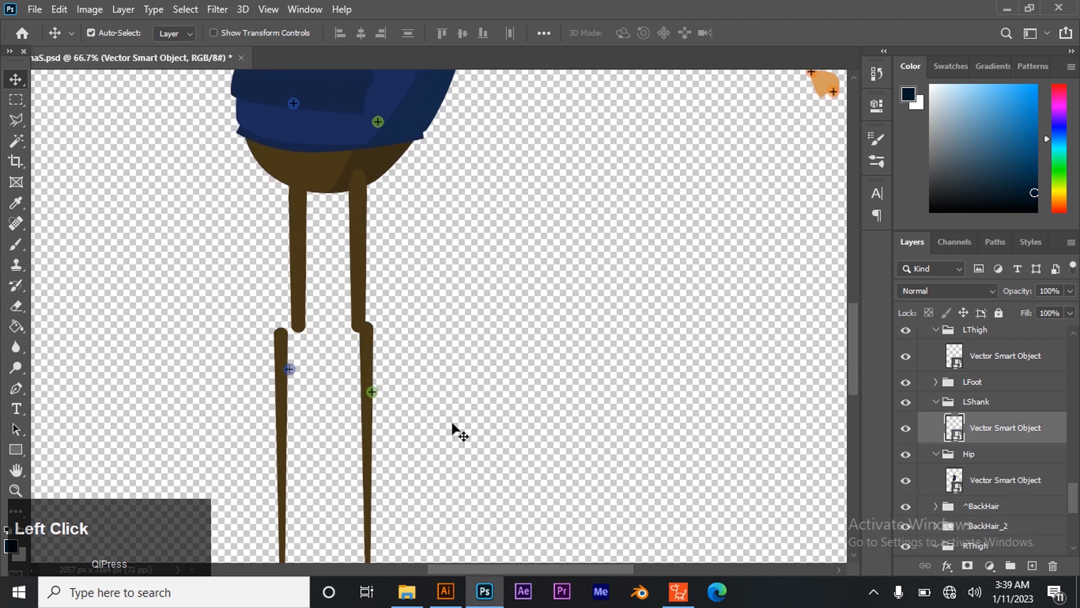
key(Left)
key(Left)
key(Left)
key(Left)
key(Left)
key(Left)
key(Left)
key(Left)
key(Left)
key(Left)
key(Left)
key(Left)
key(Left)
key(Left)
key(Left)
key(Left)
key(Left)
key(Left)
key(Left)
key(Left)
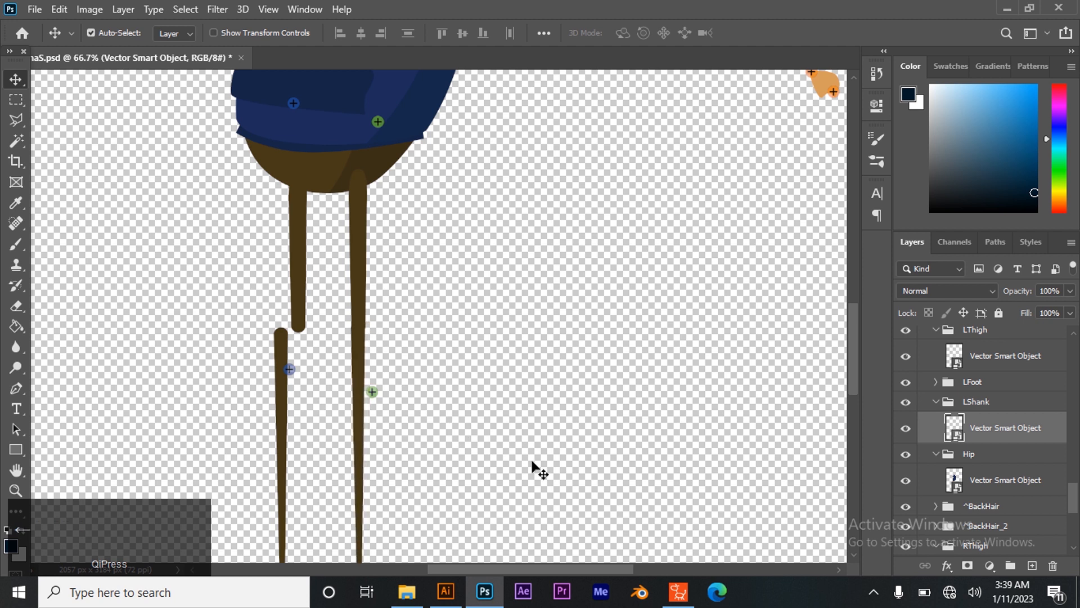
key(Right)
key(Right)
key(Right)
key(Right)
key(Right)
key(Right)
key(Right)
key(Right)
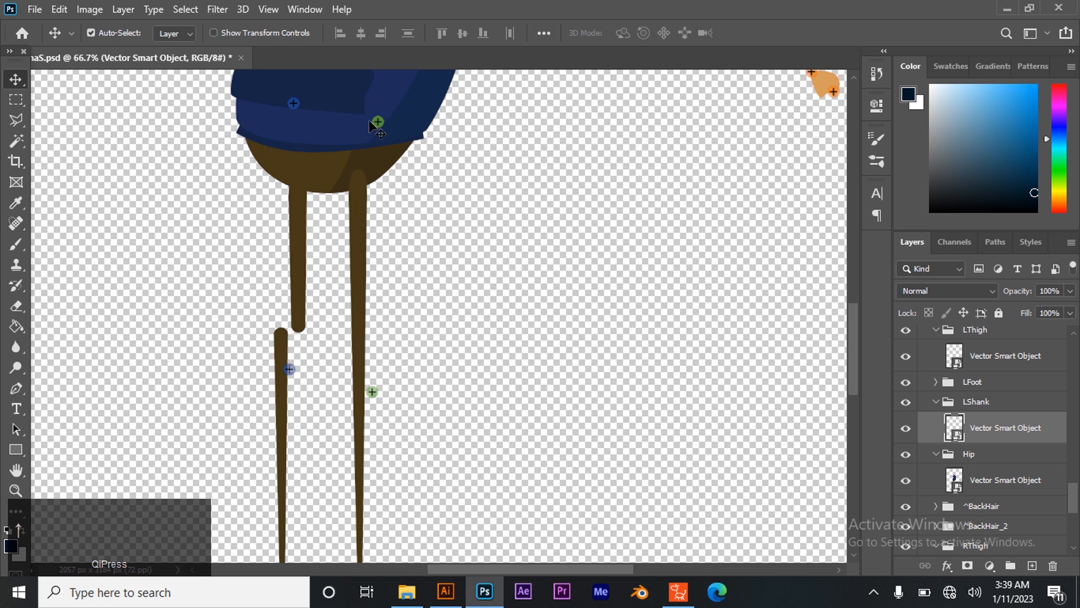
Move the Torso bone marker sideways from the waist's inner curve to the middle of the sweater.
scroll(360, 242, up, 6)
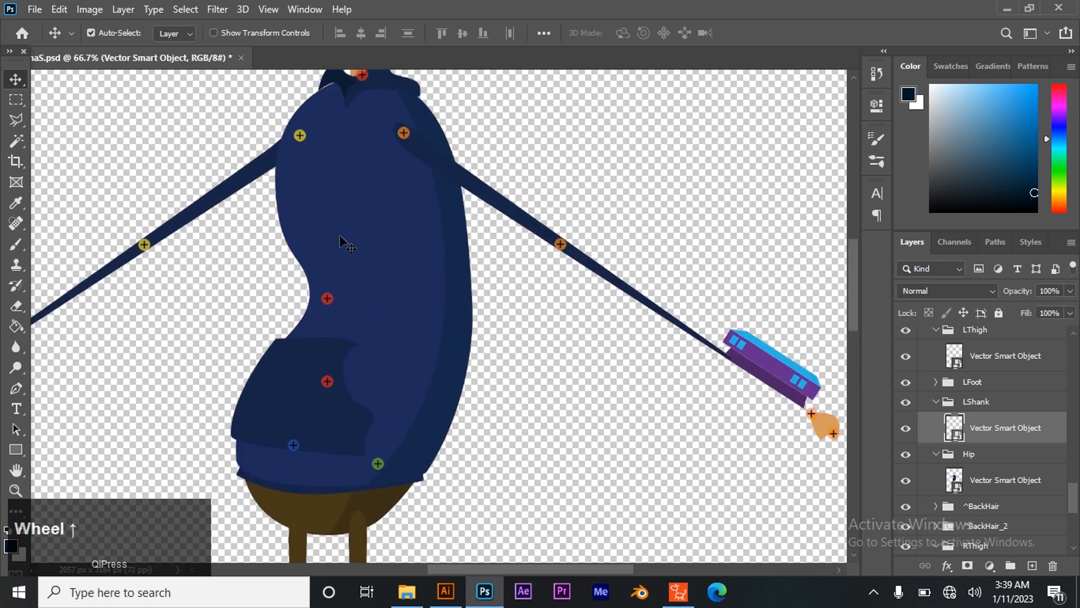
scroll(382, 208, up, 1)
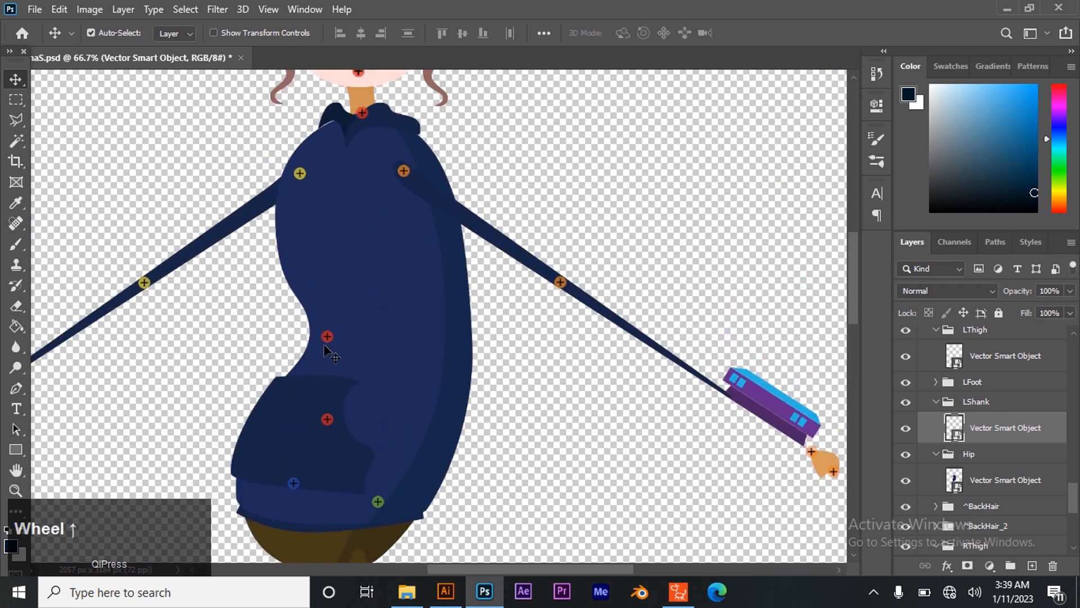
drag(327, 337, 367, 334)
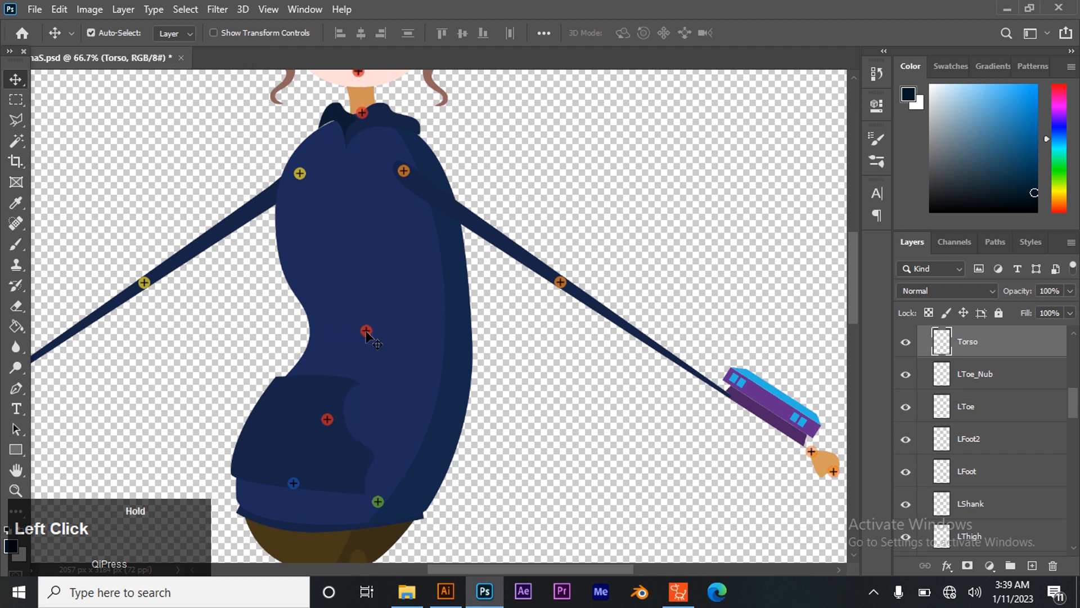
Place the RThigh and LThigh bone markers where the right and left thighs meet the underside of the hip.
click(328, 419)
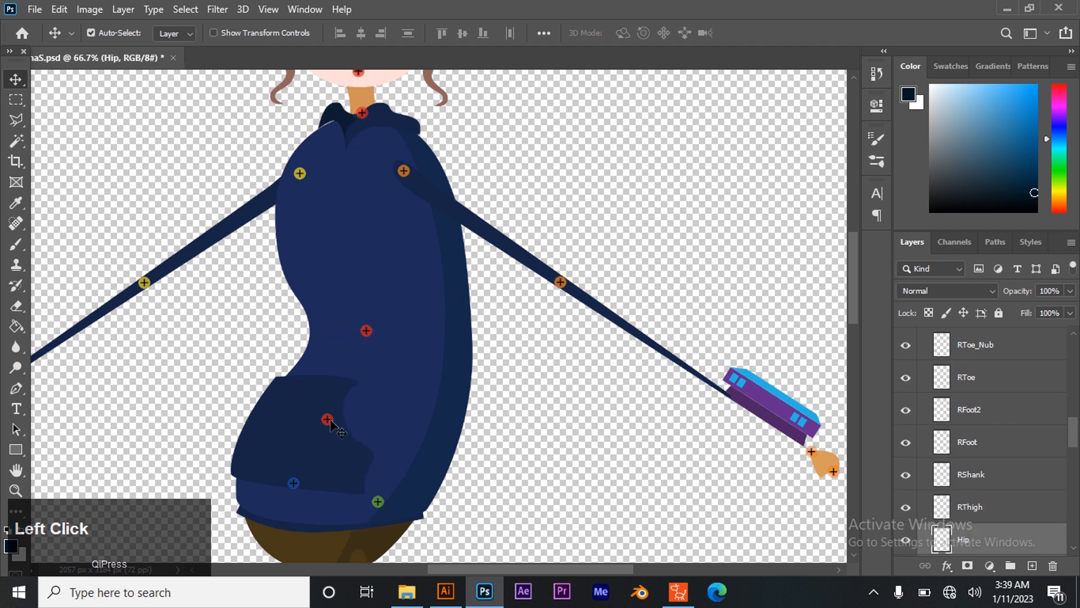
scroll(329, 427, down, 3)
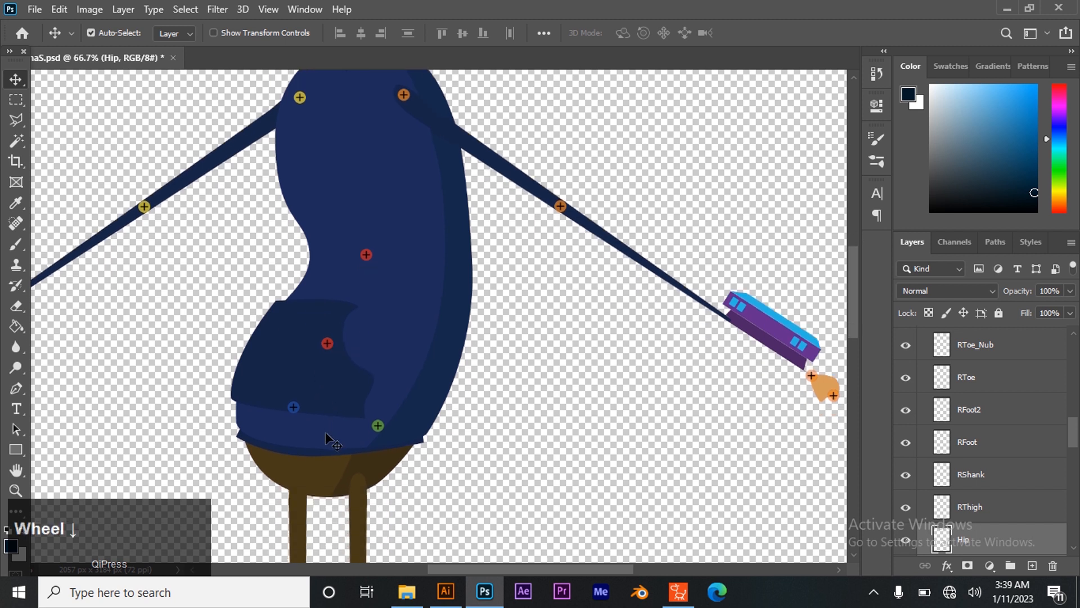
click(293, 407)
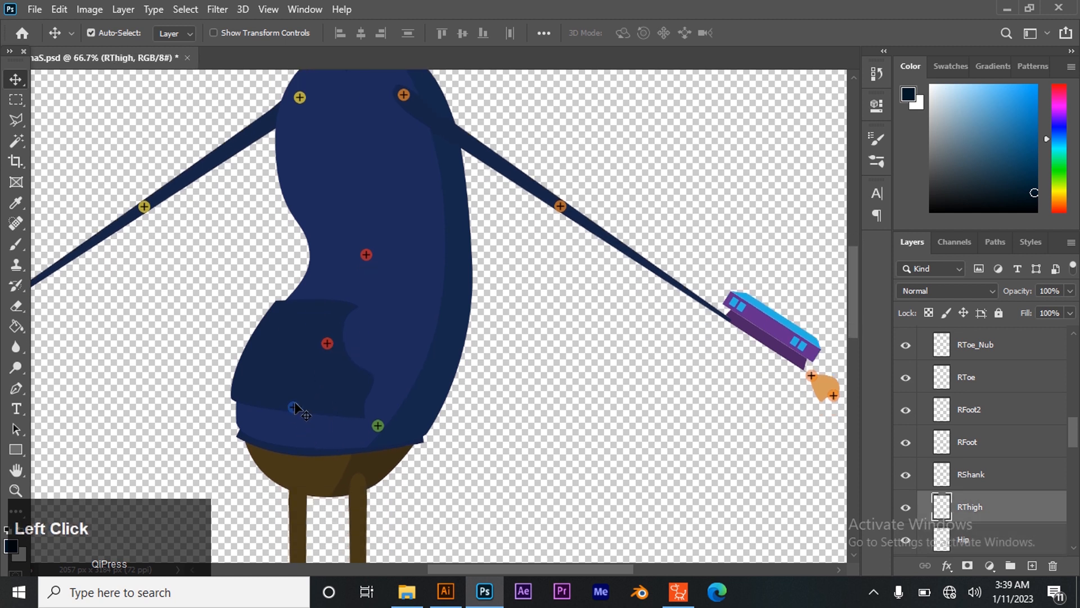
drag(290, 411, 296, 499)
drag(378, 425, 359, 488)
Lower the Hip bone marker to just above the sweater's hem and raise the Torso marker to mid-torso.
click(326, 343)
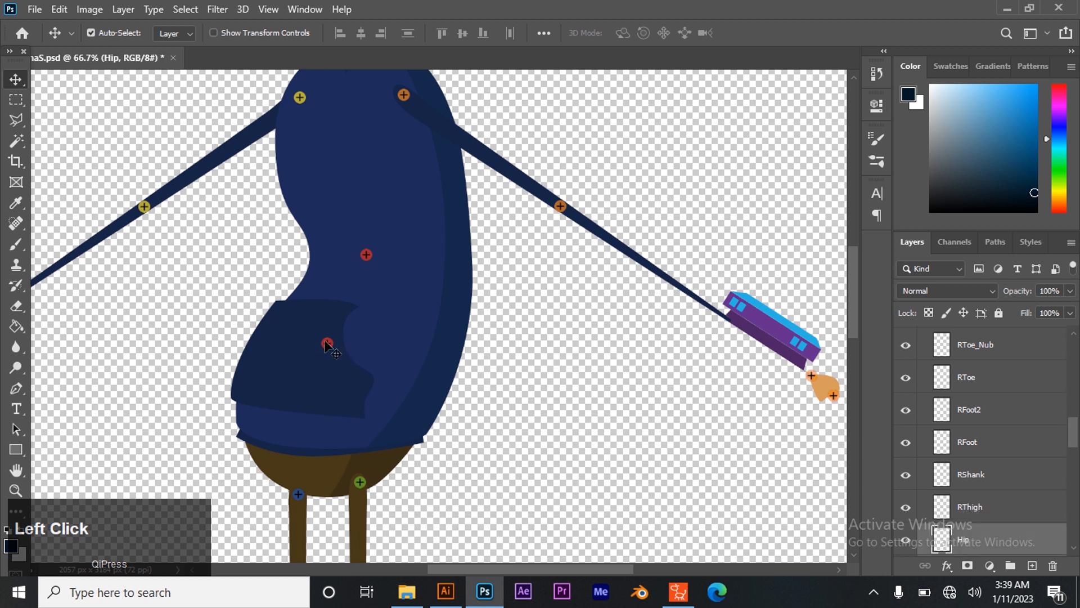
mouse_move(326, 344)
mouse_down()
mouse_move(323, 421)
mouse_move(311, 423)
mouse_move(322, 428)
mouse_up()
drag(365, 256, 364, 272)
scroll(373, 273, up, 5)
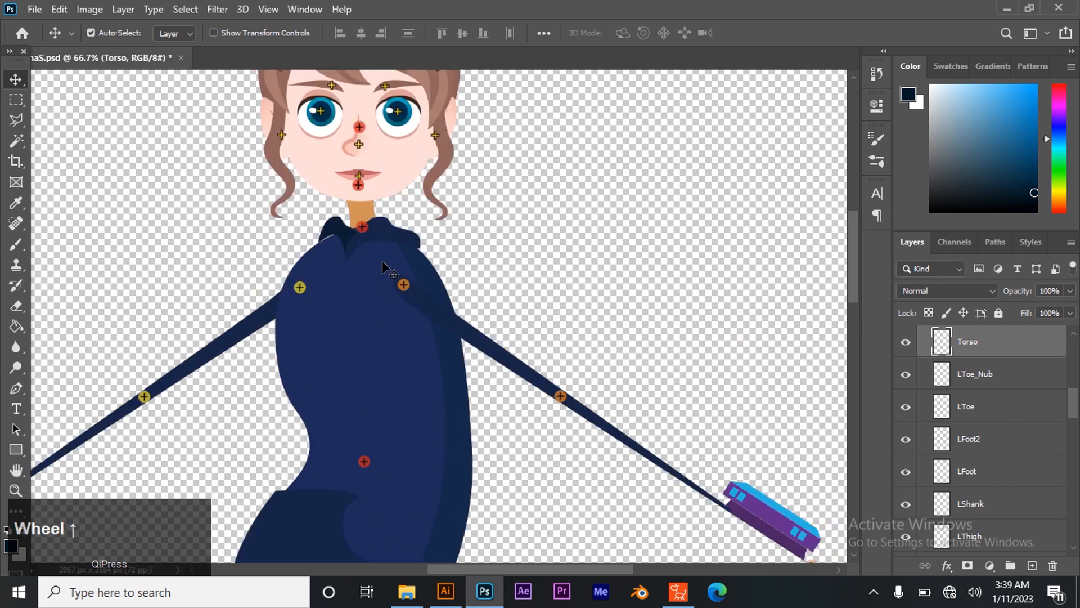
scroll(359, 335, down, 3)
drag(370, 387, 362, 328)
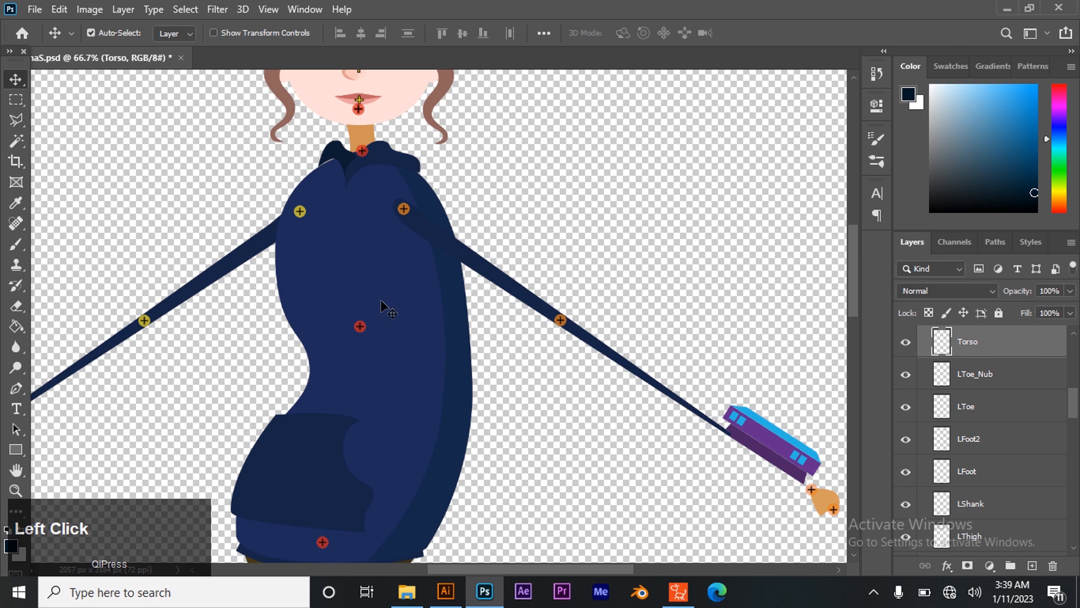
Hide the Hip artwork and center the LThigh and RThigh bone markers in the rounded upper ends of the thighs.
scroll(381, 304, down, 10)
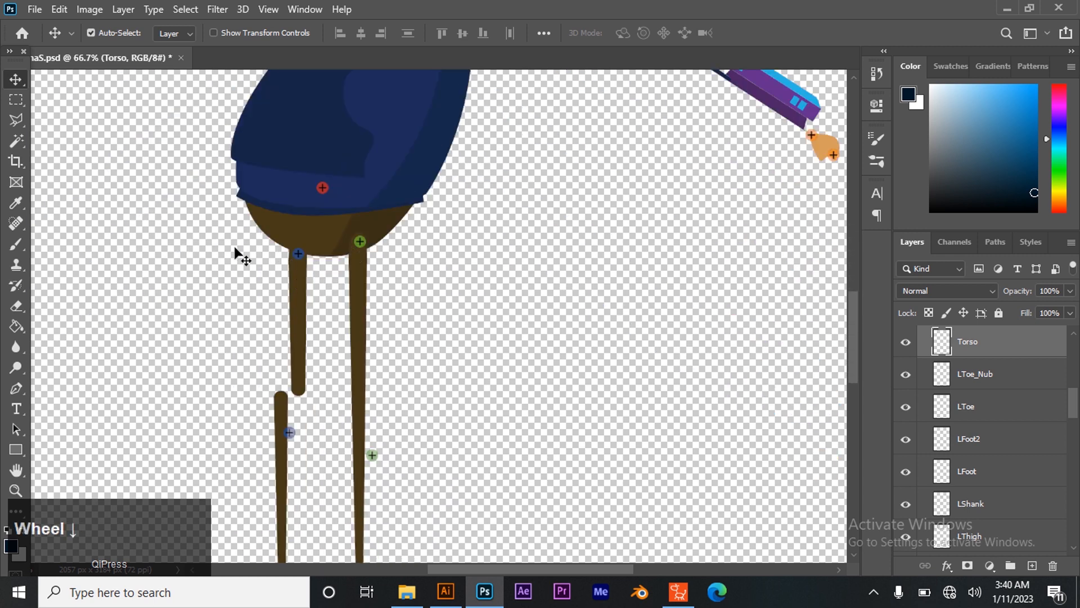
click(16, 490)
drag(321, 273, 334, 272)
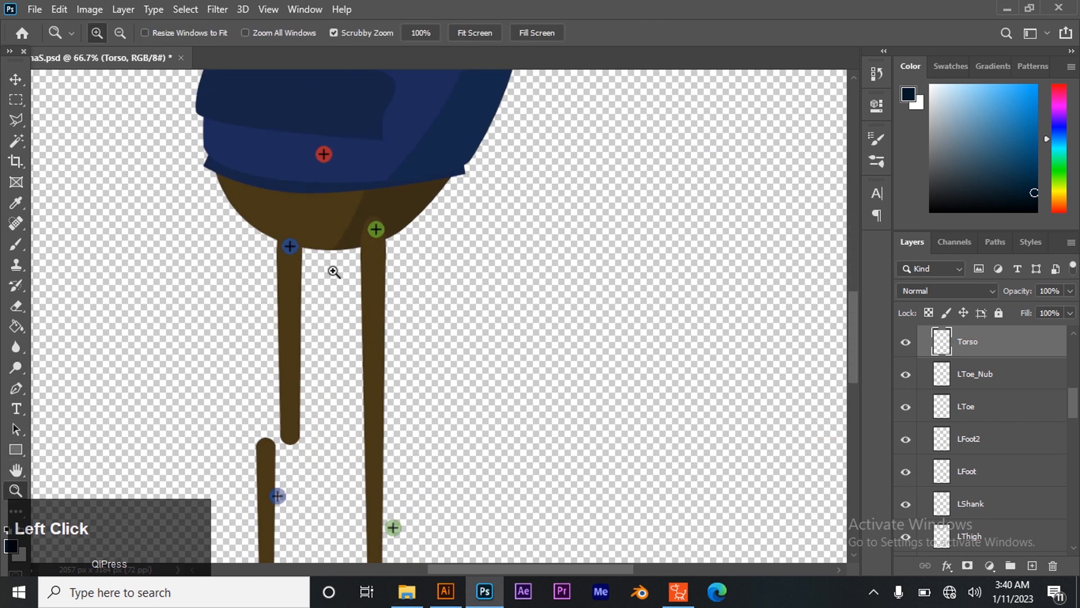
click(333, 272)
scroll(284, 203, up, 3)
click(15, 79)
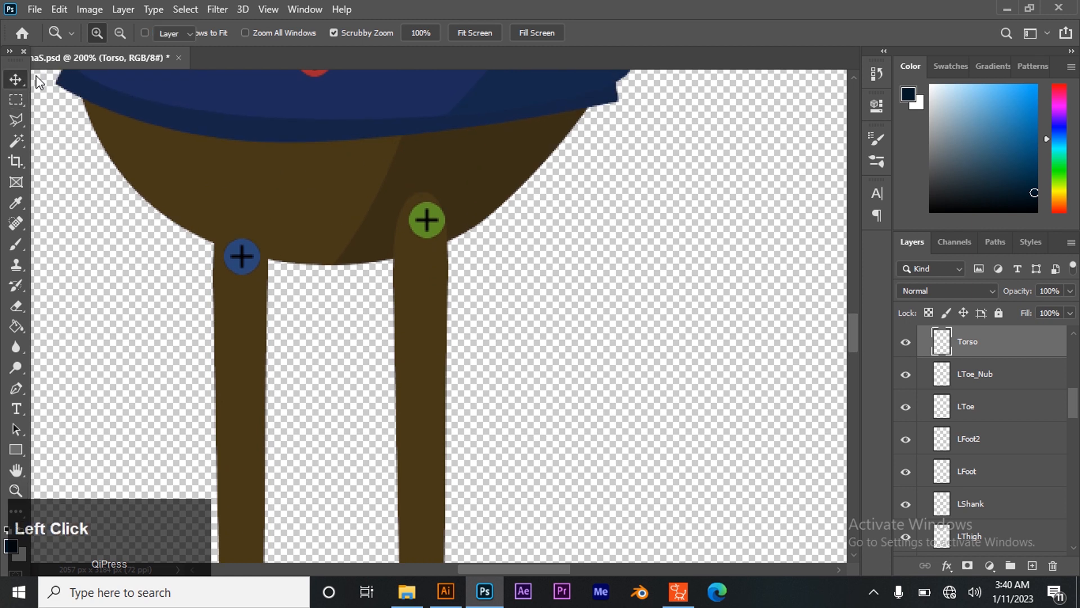
drag(426, 219, 422, 220)
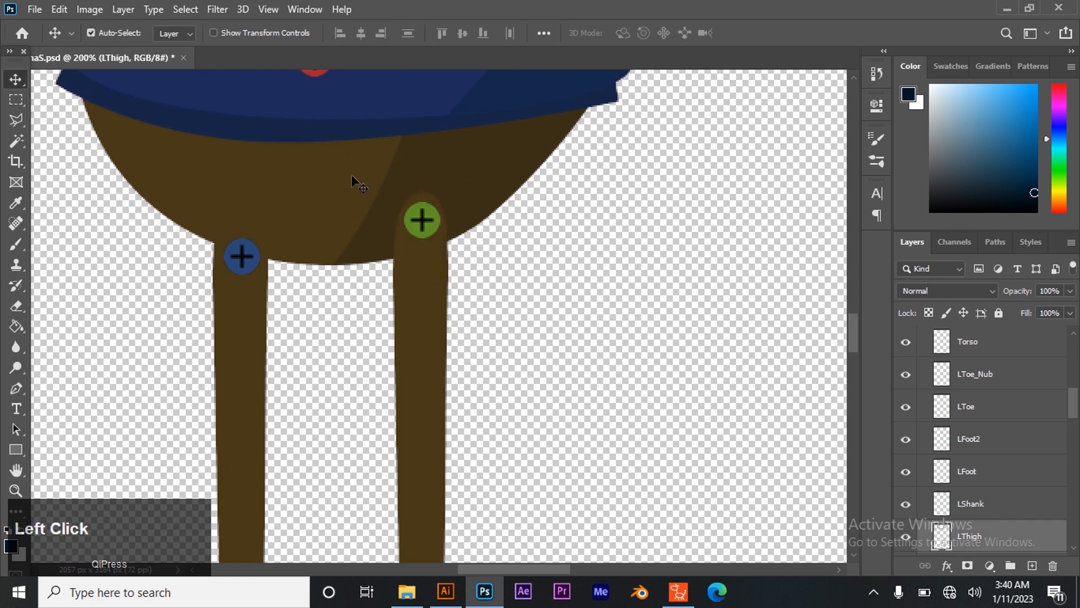
click(355, 181)
click(914, 540)
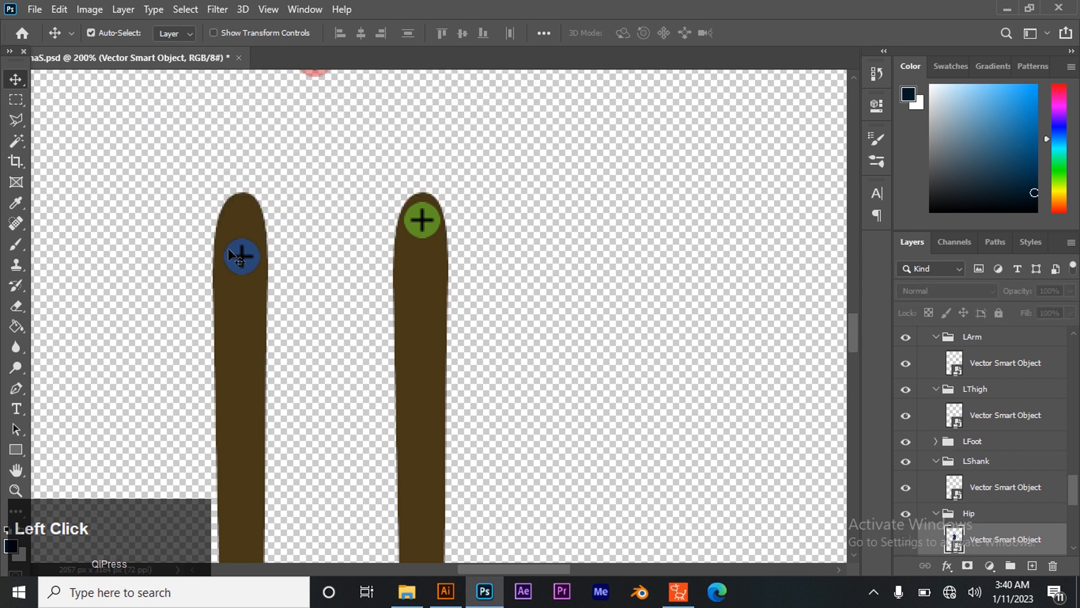
drag(246, 269, 251, 233)
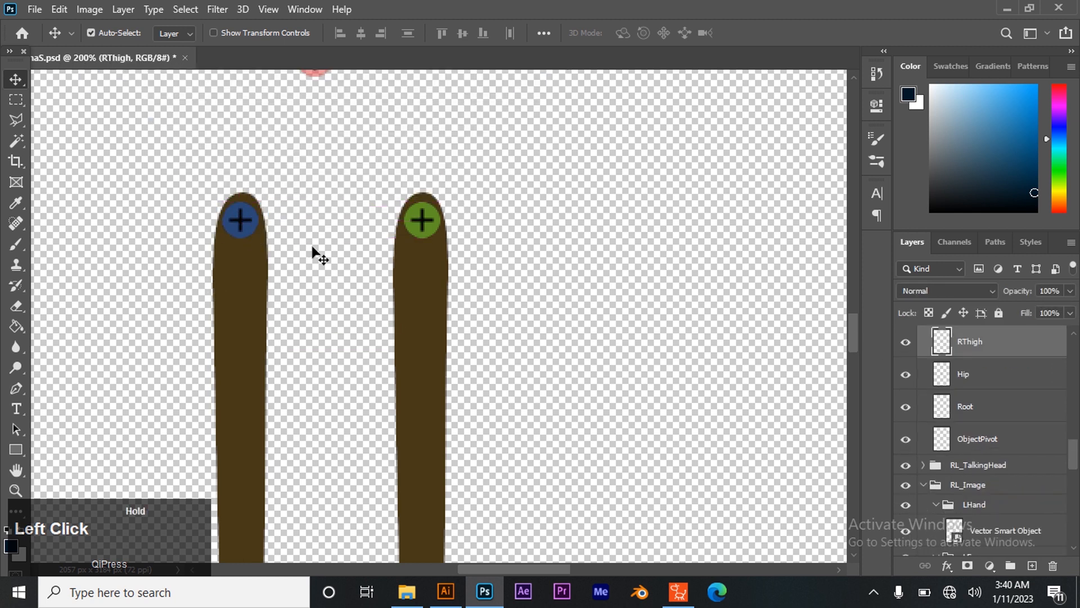
Hide the LThigh artwork and place the LShank bone marker on the rounded upper end of the left shank.
scroll(993, 416, down, 10)
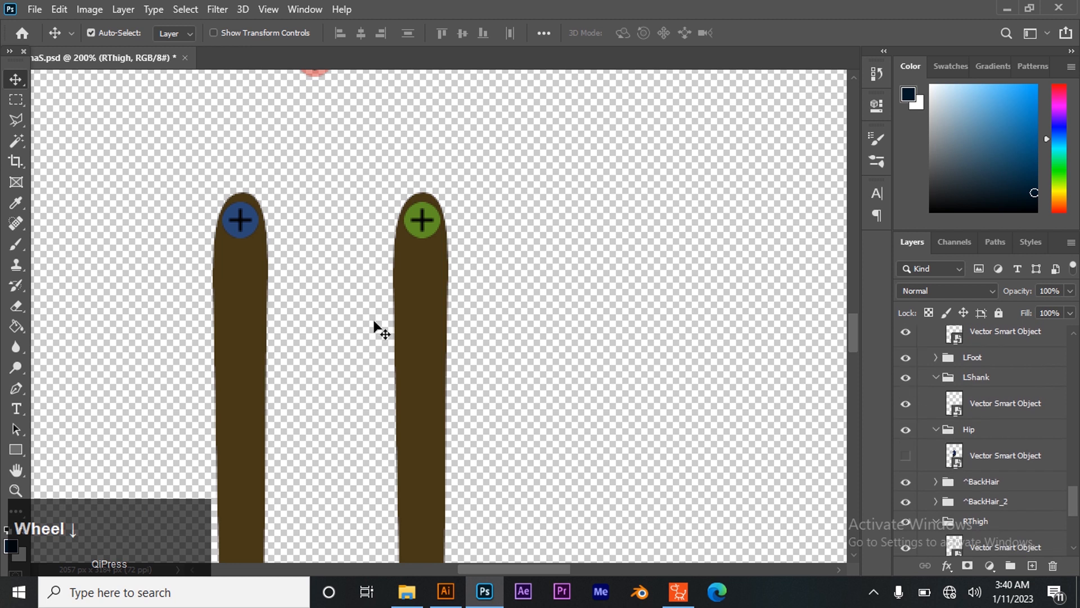
scroll(371, 332, down, 2)
scroll(383, 351, down, 5)
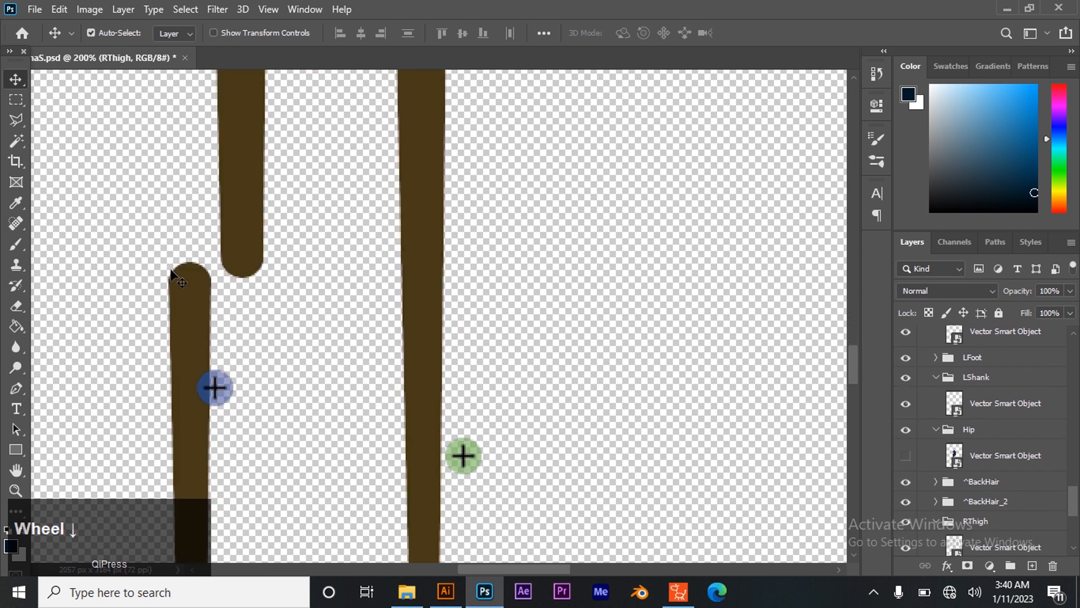
click(426, 378)
click(430, 197)
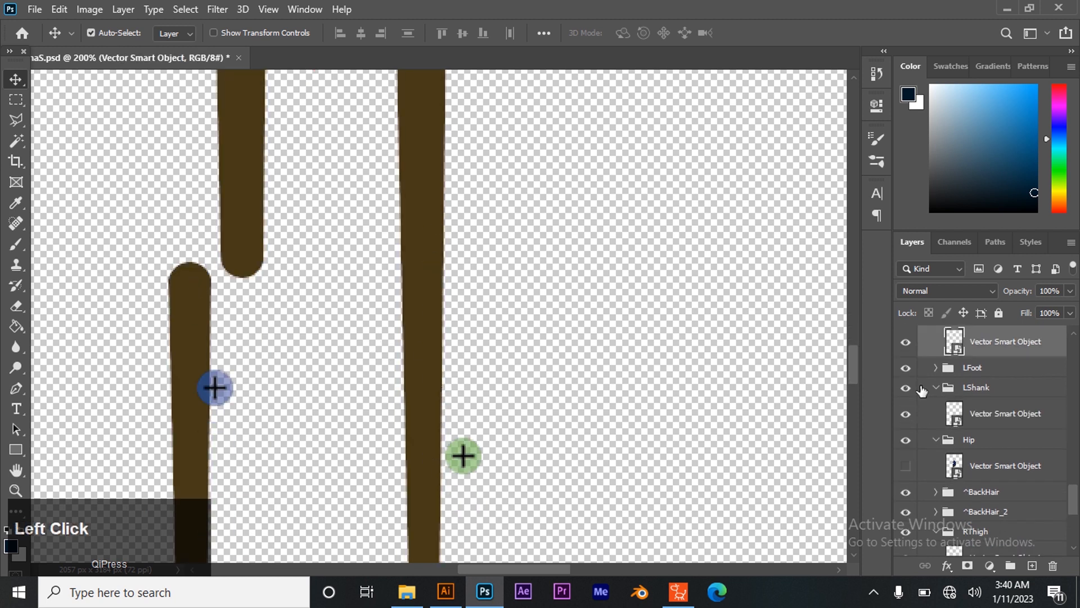
click(904, 345)
drag(463, 457, 422, 253)
Move the RShank artwork to overlap the right thigh's lower end and place the RShank bone marker on that knee.
drag(192, 283, 235, 269)
click(215, 387)
drag(214, 387, 244, 255)
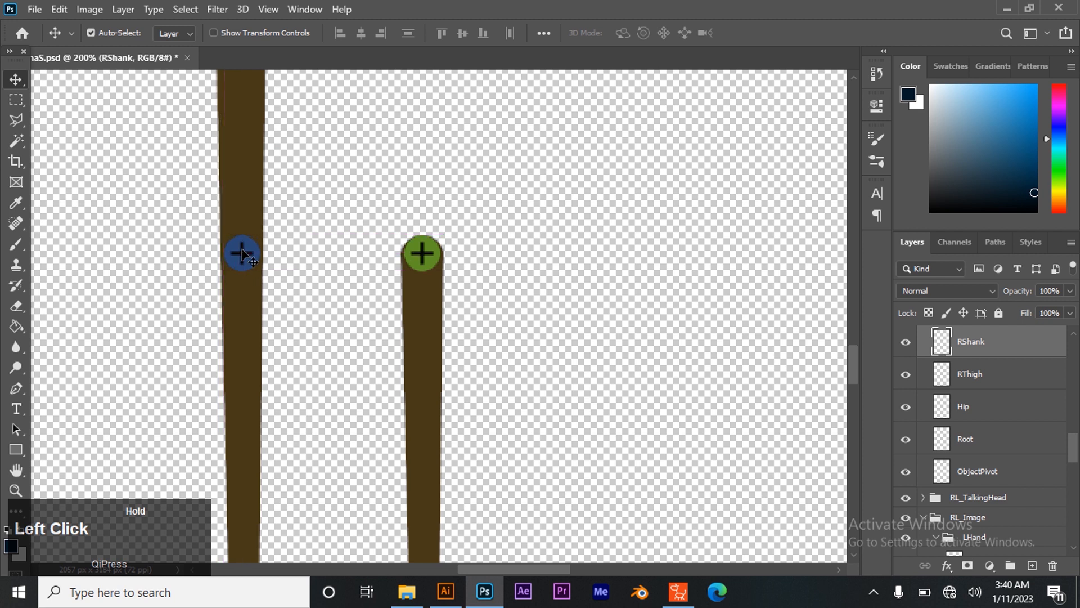
Make the hidden Hip and LThigh artwork visible again.
scroll(447, 282, down, 6)
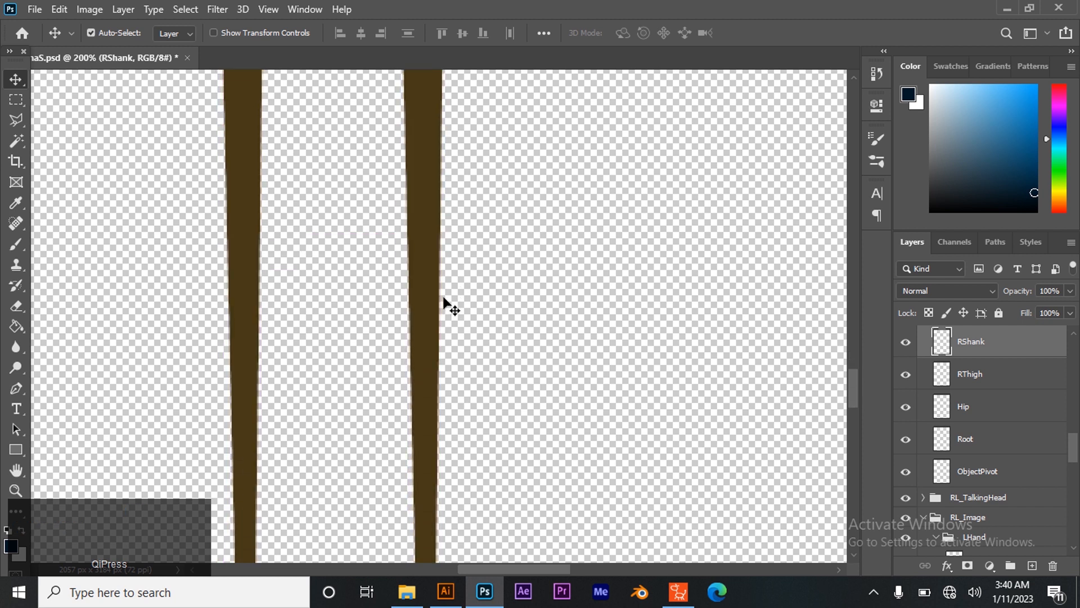
scroll(442, 304, up, 3)
scroll(448, 225, up, 3)
scroll(963, 417, down, 10)
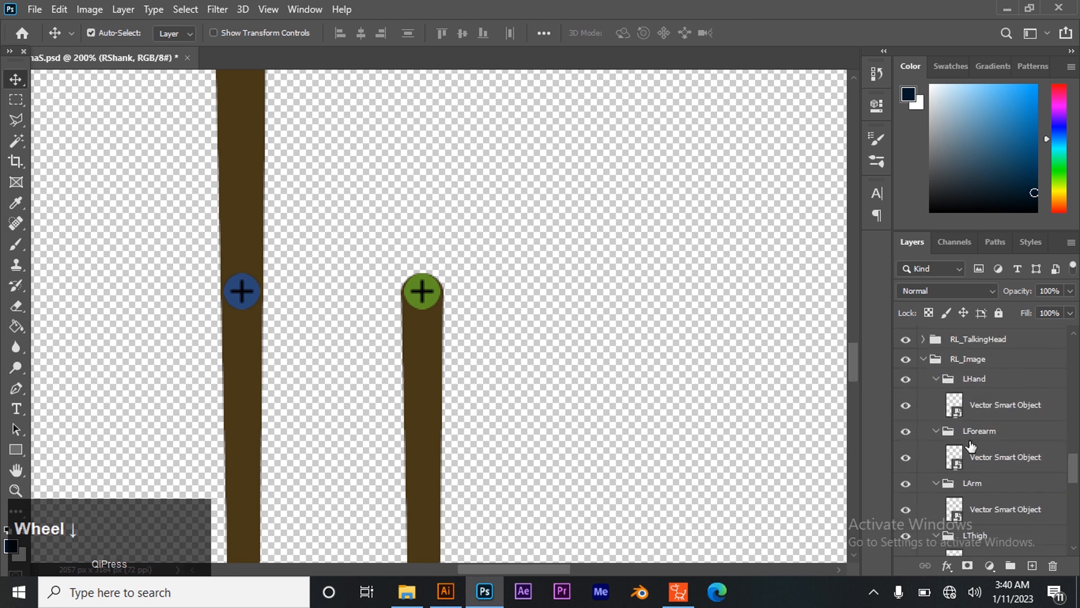
scroll(954, 419, up, 2)
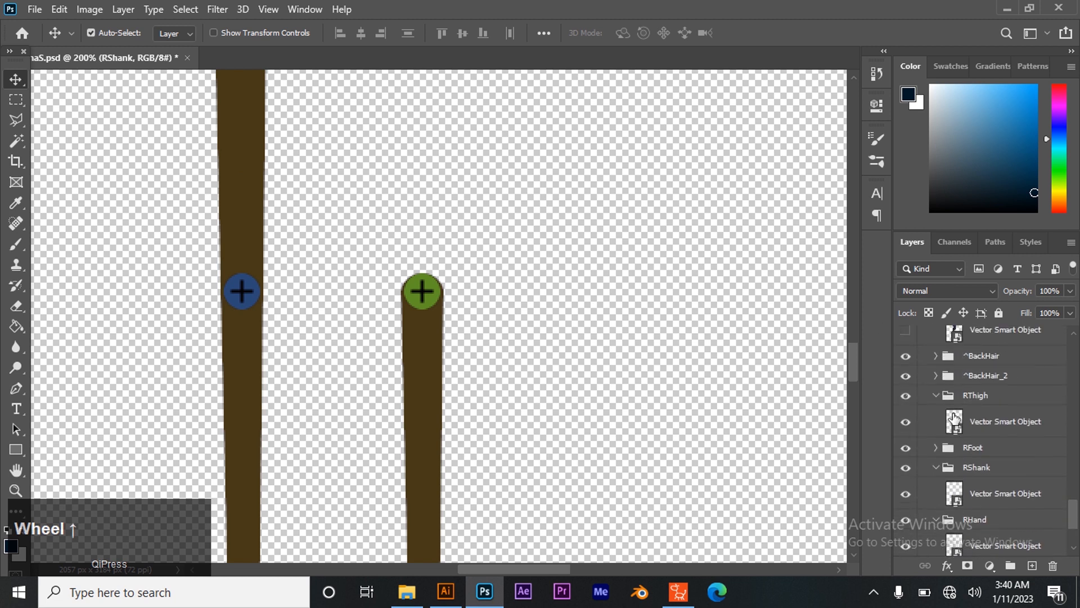
click(906, 331)
scroll(923, 435, down, 2)
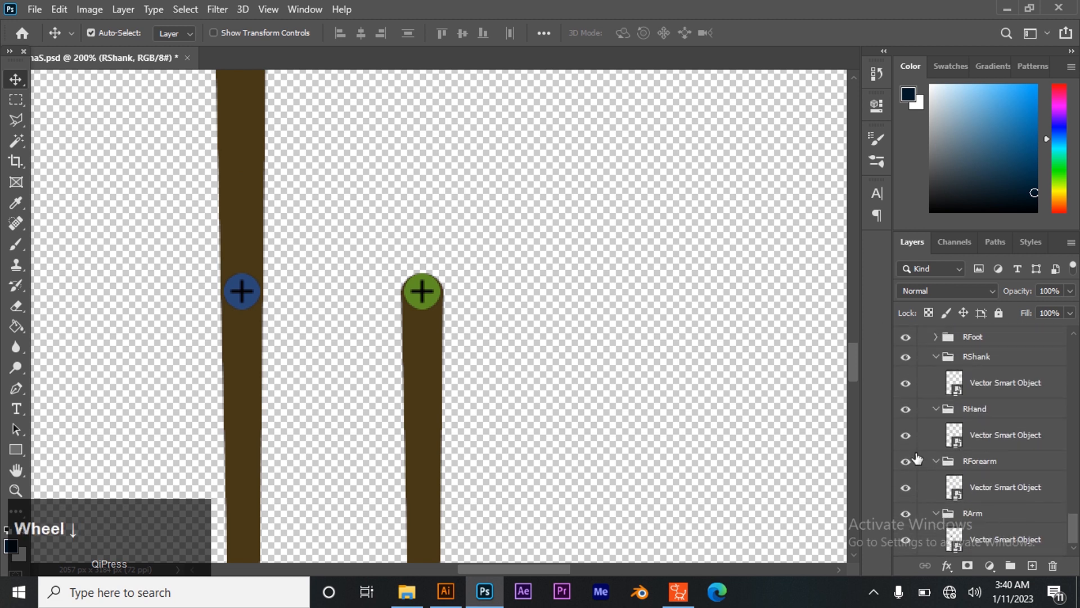
scroll(917, 458, up, 4)
scroll(935, 450, down, 4)
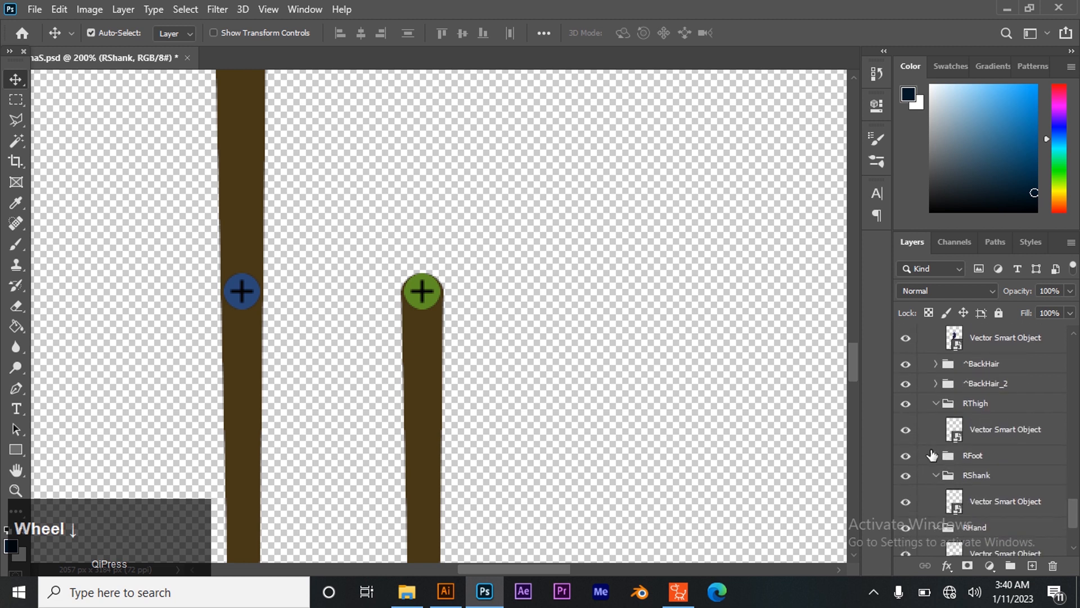
scroll(923, 439, up, 5)
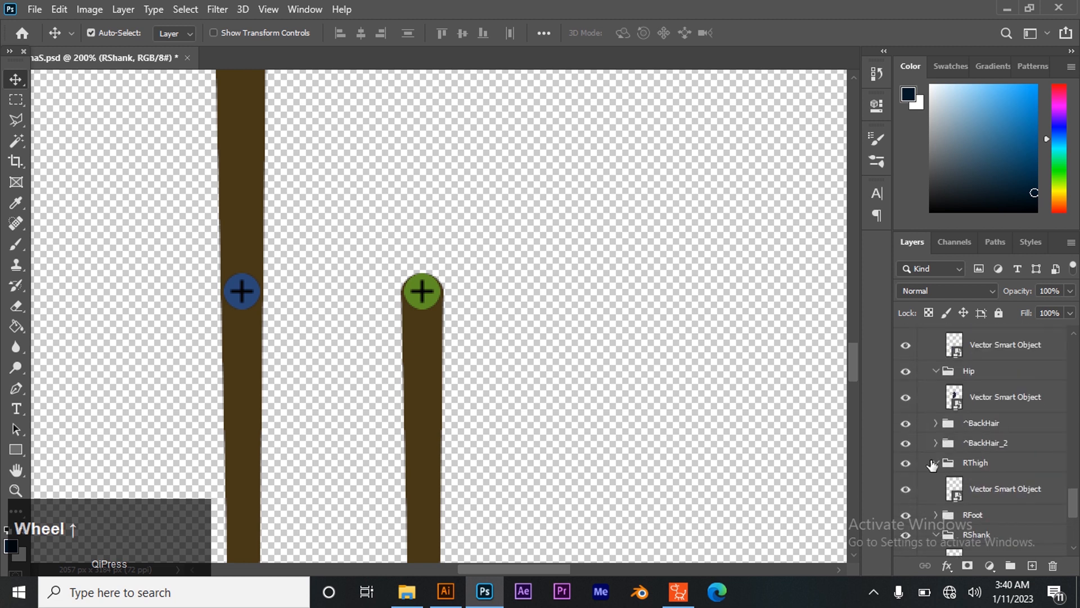
click(909, 393)
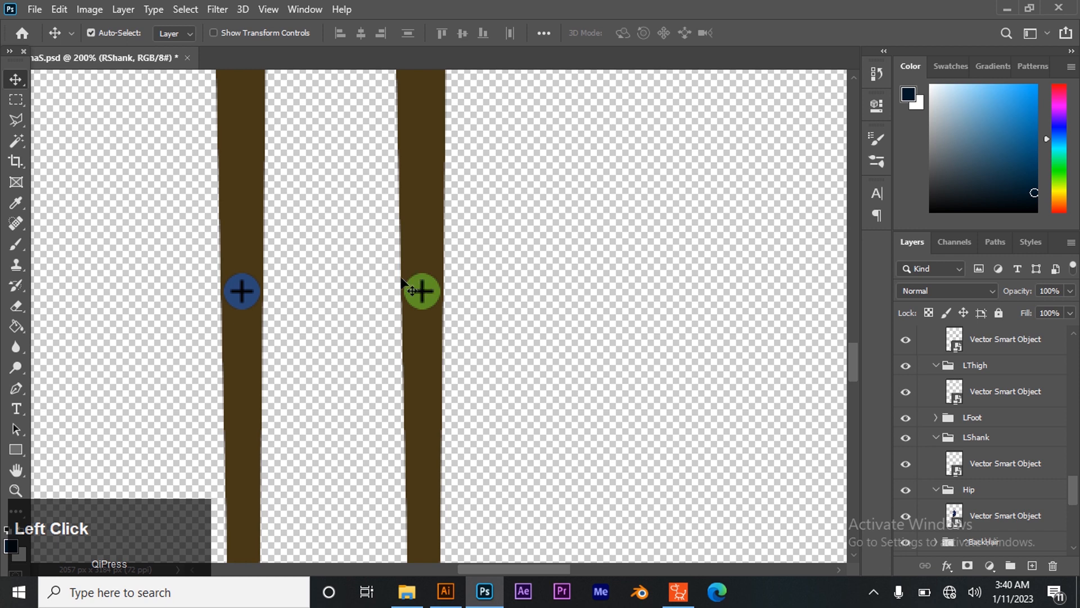
Move the RFoot and LFoot artwork so each shoe's heel lines up beneath the thin lower end of its shank.
scroll(394, 304, down, 10)
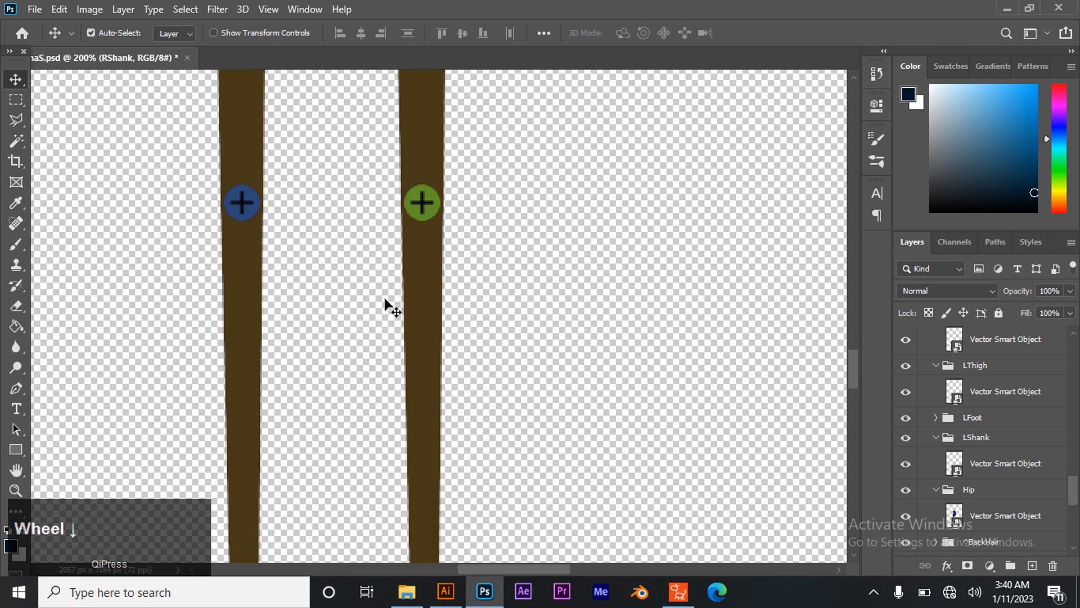
key(z)
alt+click(373, 345)
alt+click(374, 345)
drag(393, 388, 408, 266)
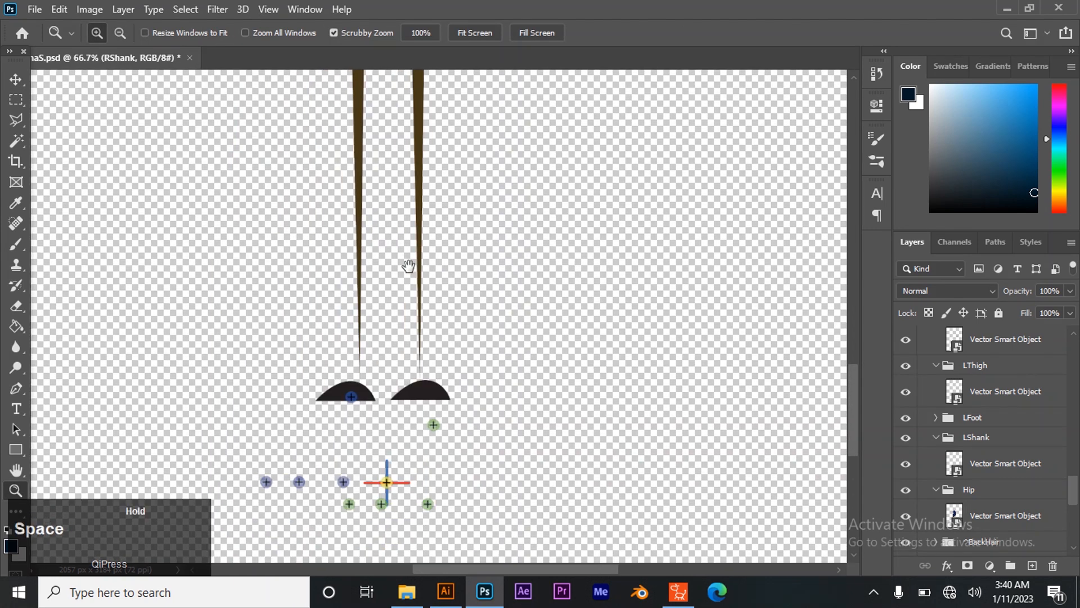
key(v)
click(16, 490)
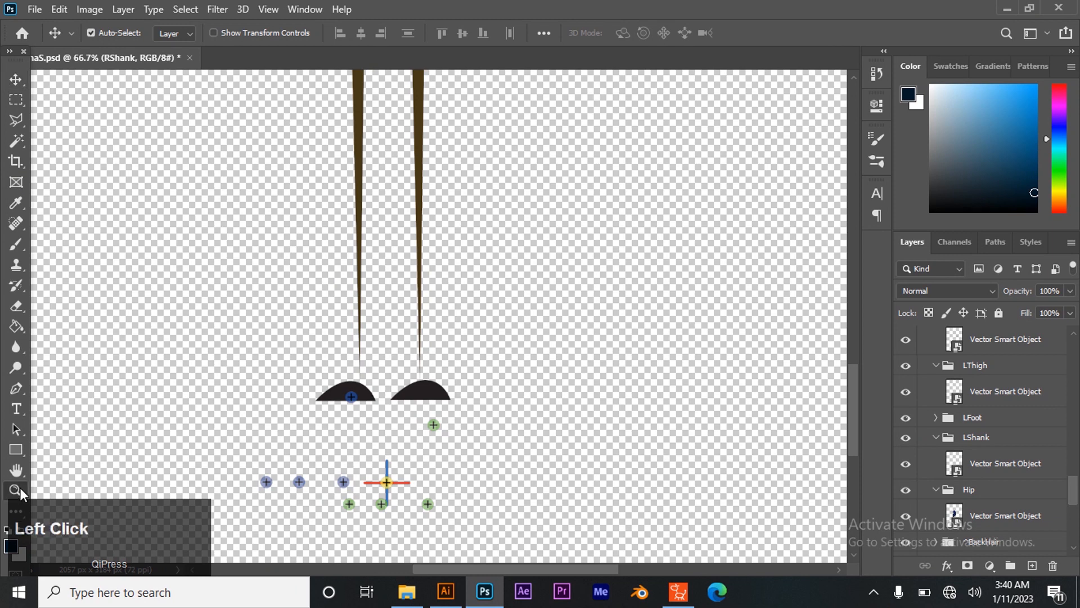
click(413, 365)
click(402, 391)
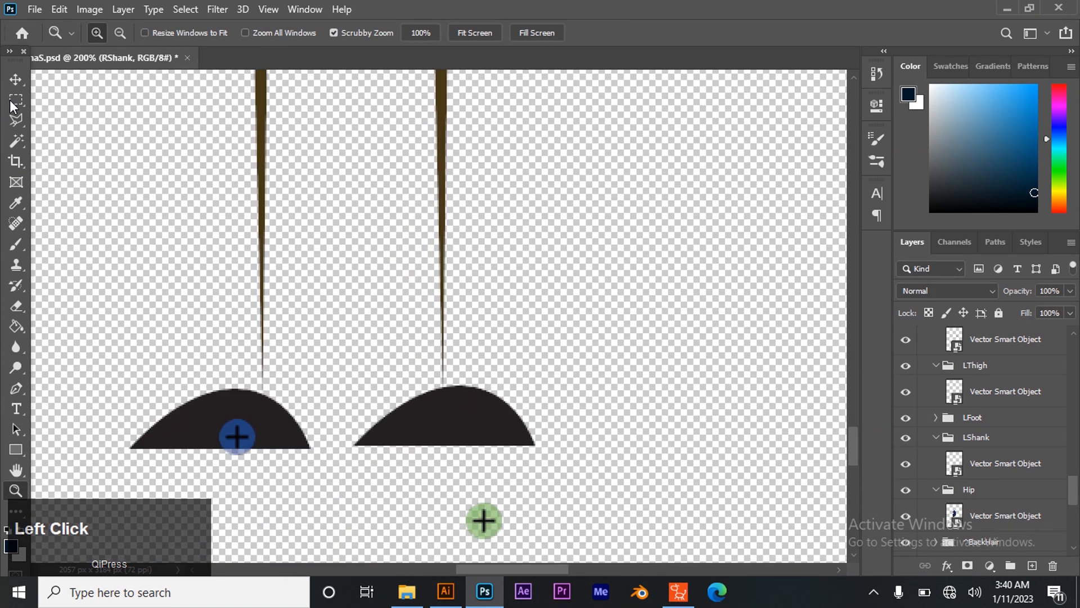
key(v)
drag(230, 393, 205, 346)
drag(455, 427, 375, 376)
Place the RFoot and LFoot bone markers on the ankles, where the shanks' lower tips meet the shoes.
scroll(306, 369, down, 1)
scroll(307, 393, down, 3)
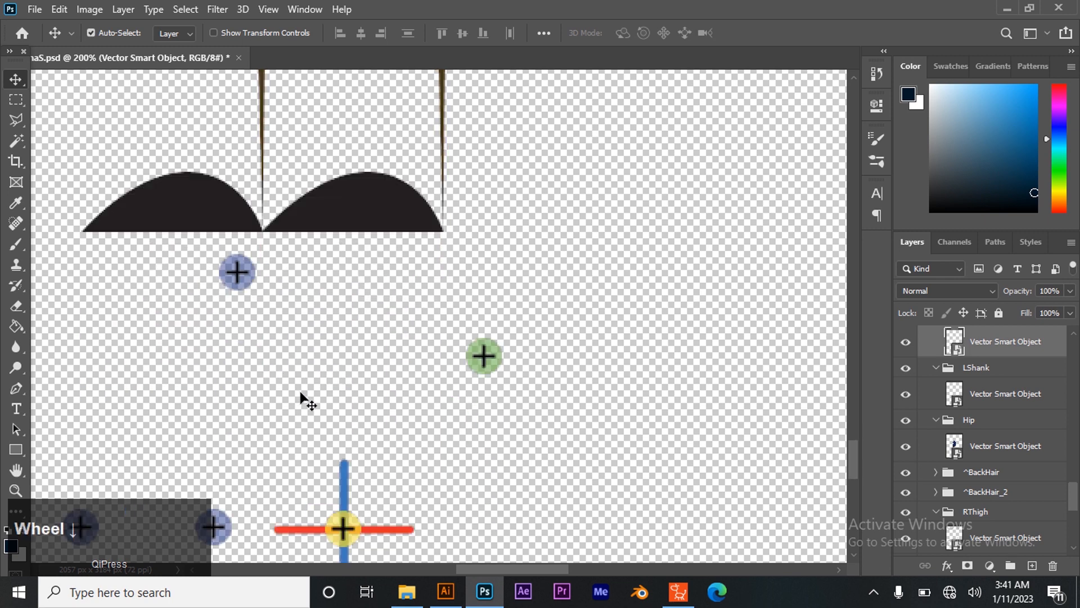
scroll(307, 394, up, 2)
click(233, 333)
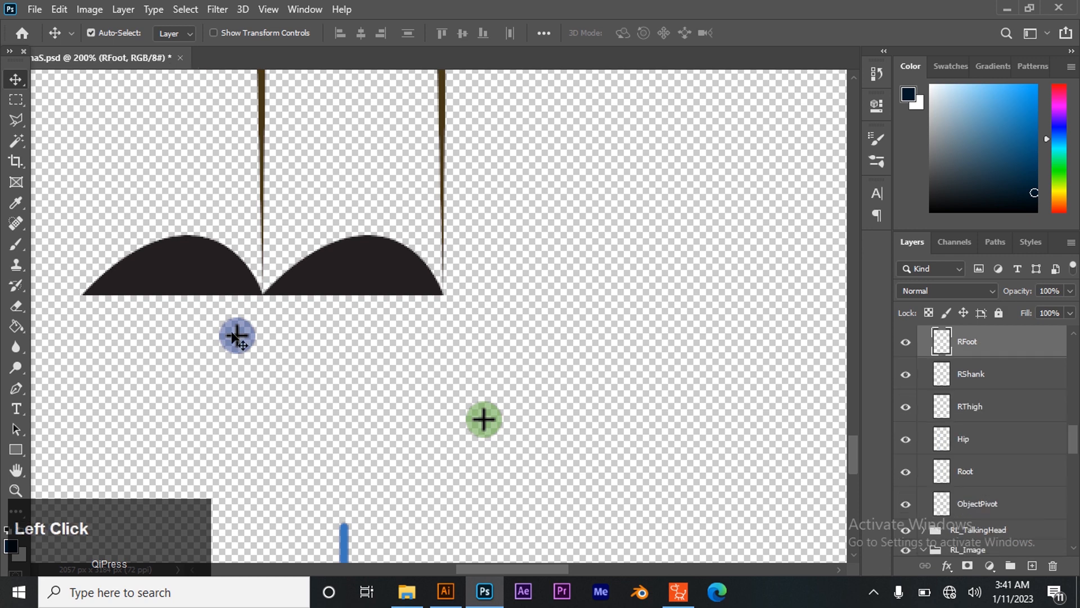
key(z)
drag(422, 389, 403, 416)
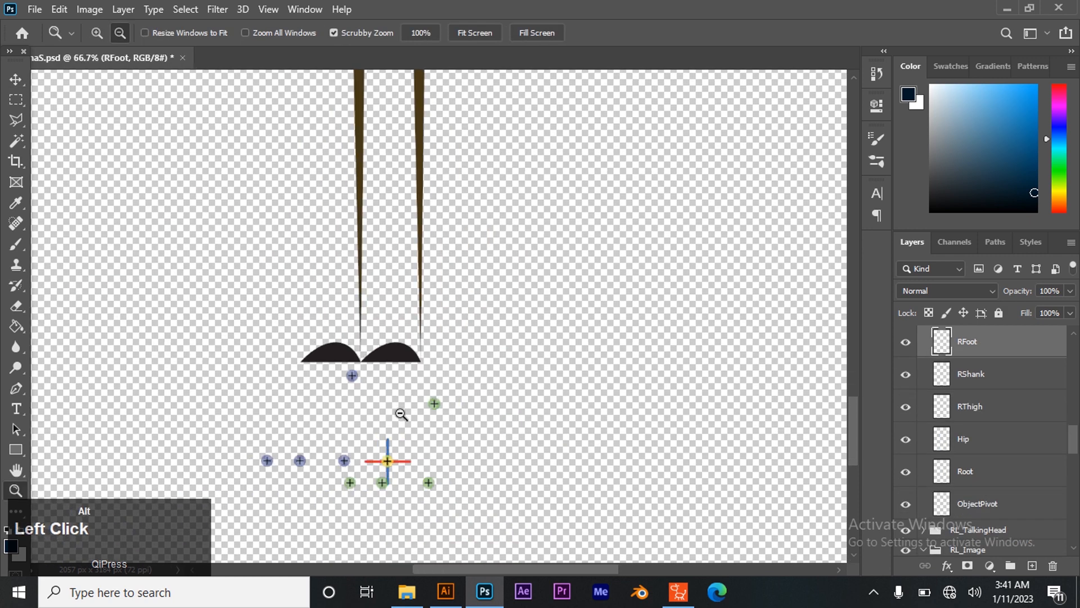
click(357, 378)
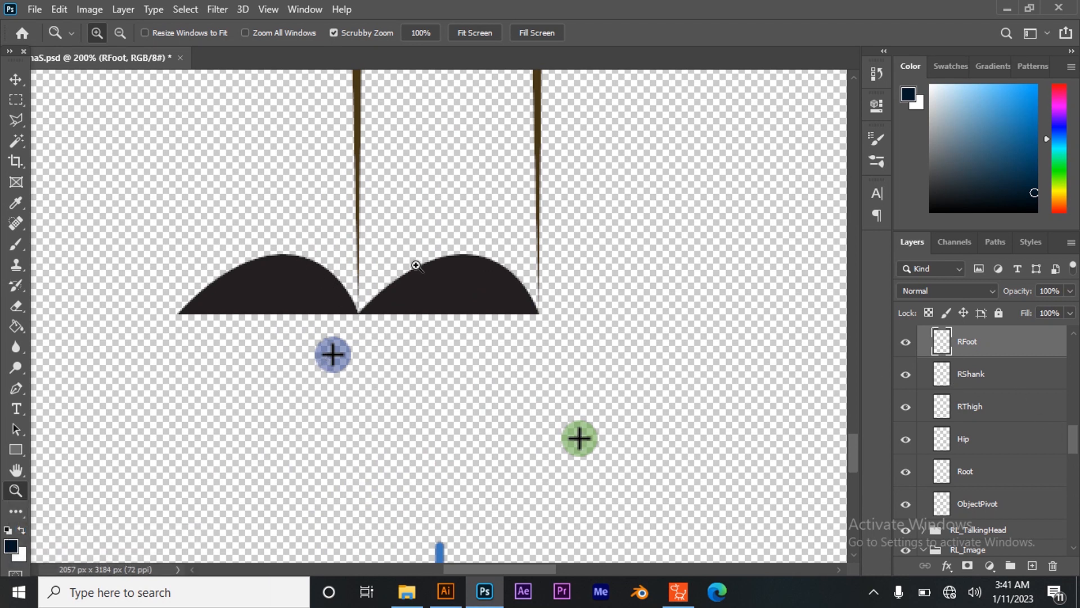
click(17, 79)
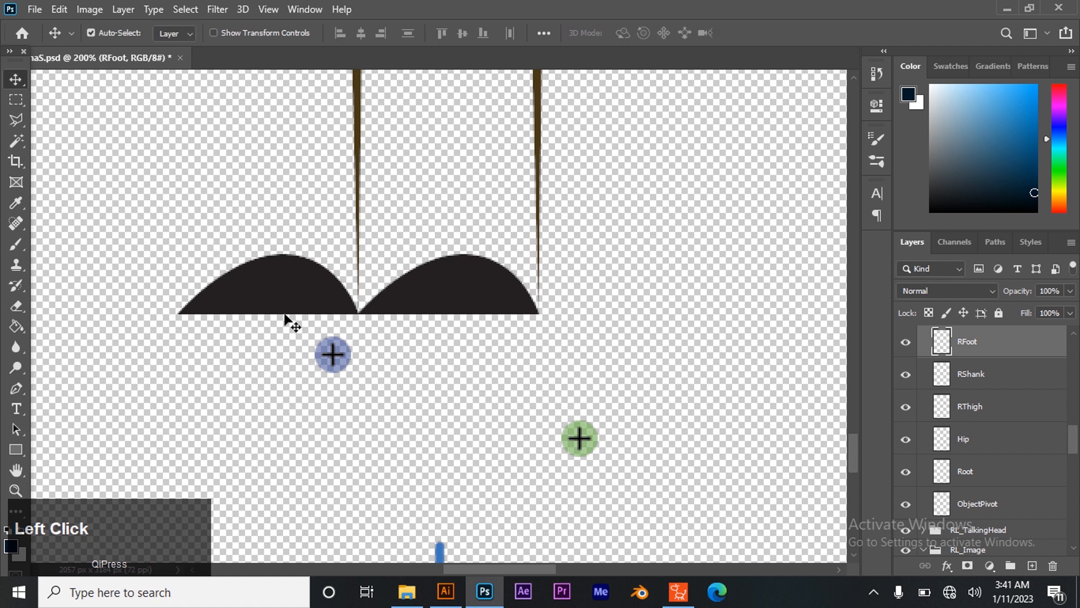
drag(333, 355, 359, 286)
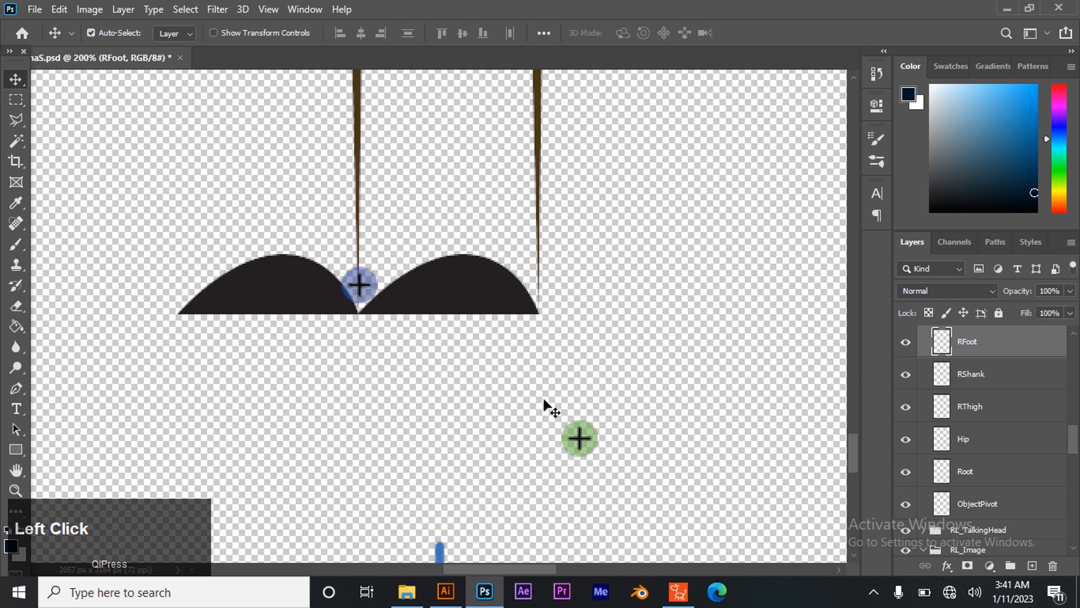
click(580, 443)
drag(580, 443, 539, 282)
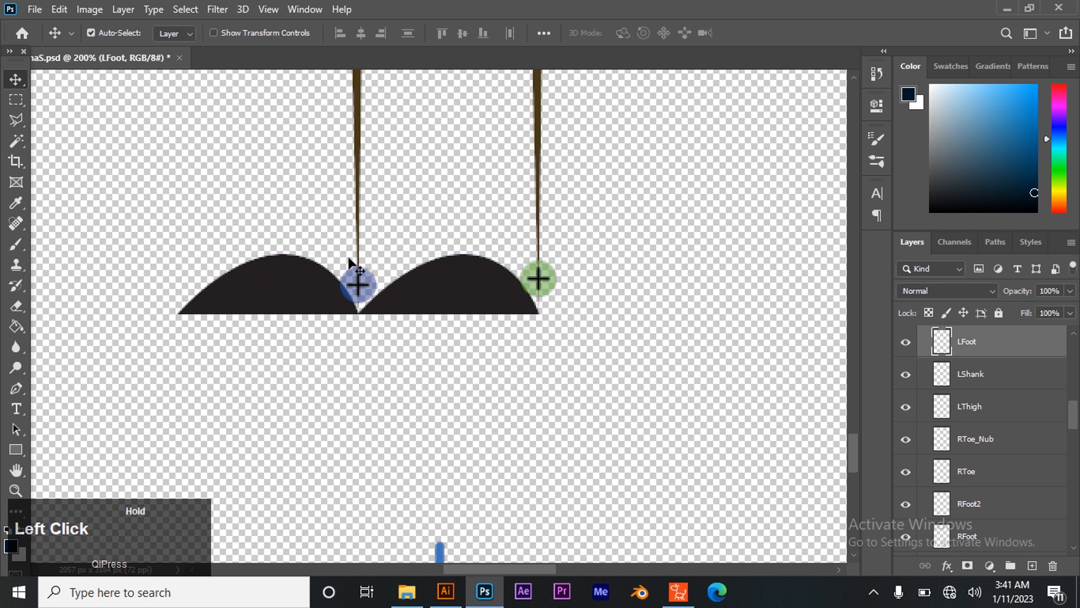
Lower the RFoot and LFoot bone markers together so they sit level, just above the heel corners of the shoes.
drag(357, 285, 358, 314)
drag(533, 287, 533, 323)
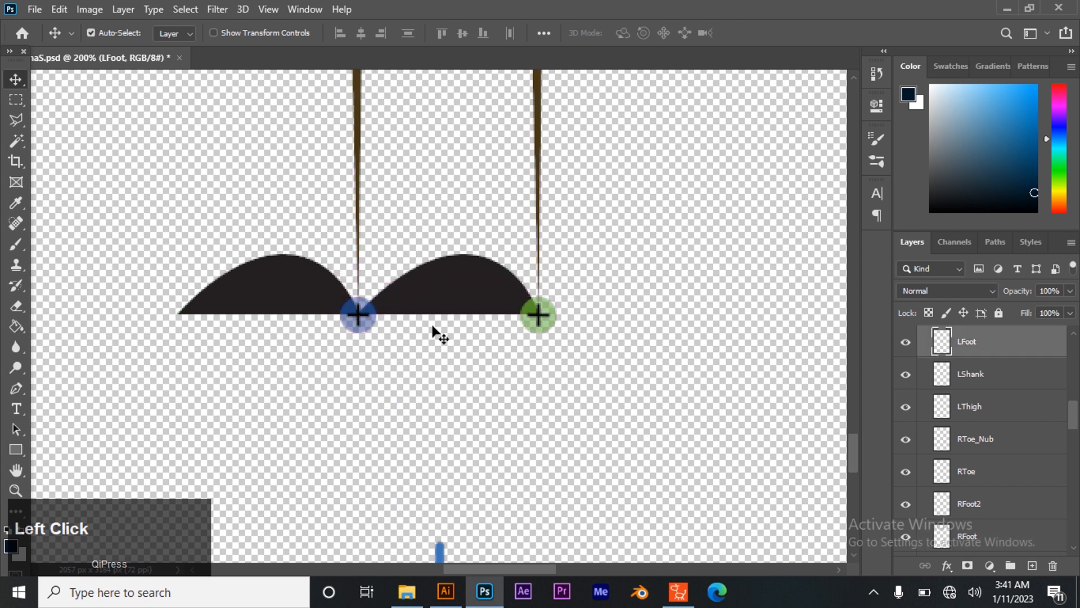
shift+click(363, 319)
drag(363, 319, 363, 303)
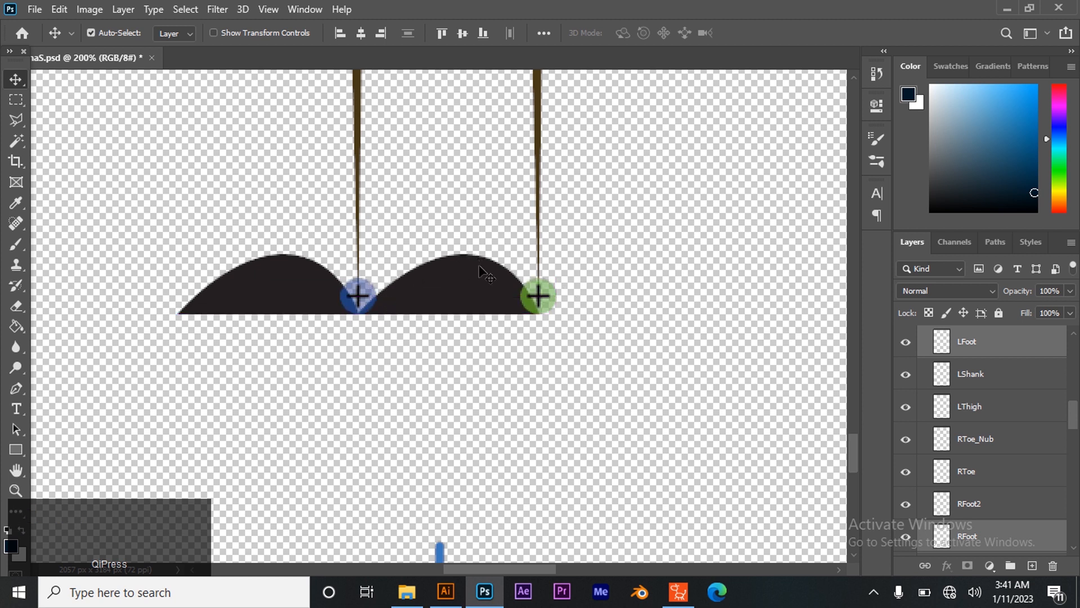
Move the RFoot2, RToe and RToe_Nub markers up to the right shoe and place RFoot2 on its heel corner.
scroll(480, 309, down, 5)
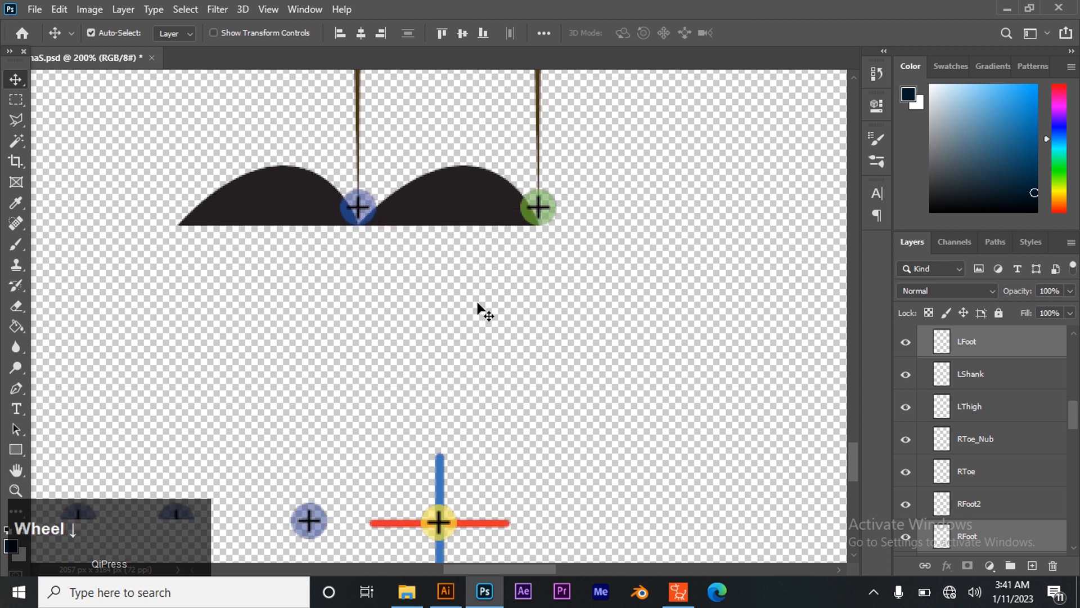
click(80, 369)
shift+click(175, 371)
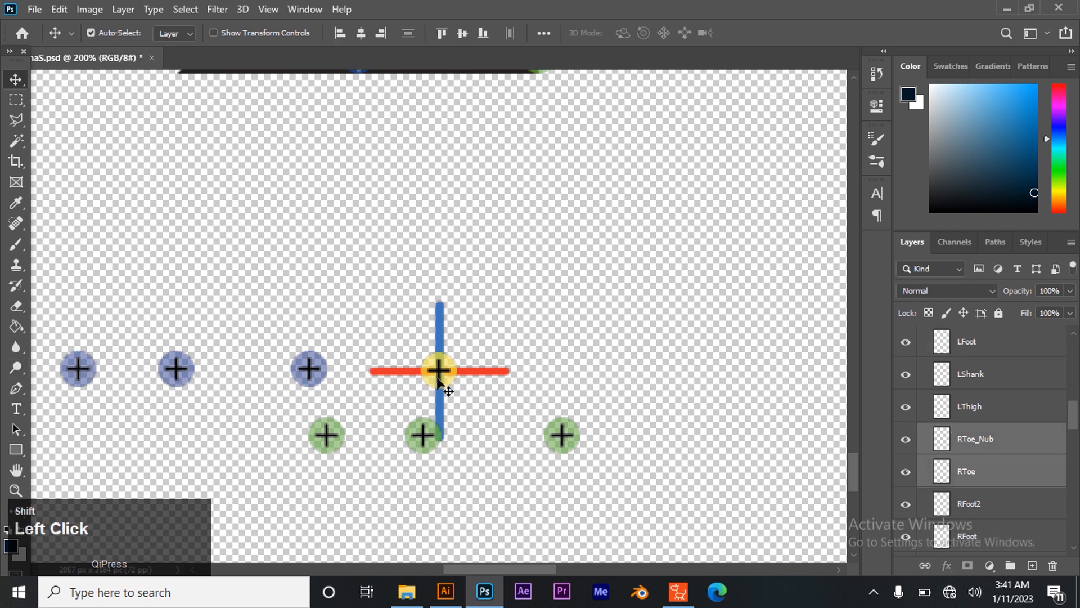
shift+click(322, 368)
scroll(313, 376, up, 3)
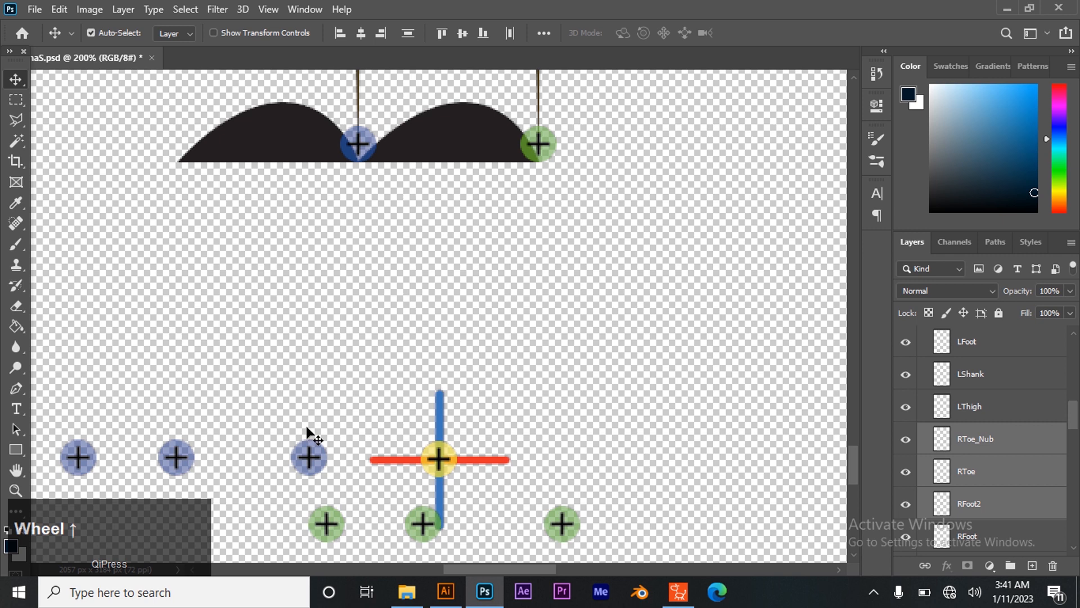
mouse_move(315, 465)
mouse_down()
mouse_move(336, 228)
mouse_move(355, 219)
mouse_move(363, 141)
mouse_move(358, 166)
mouse_up()
click(344, 269)
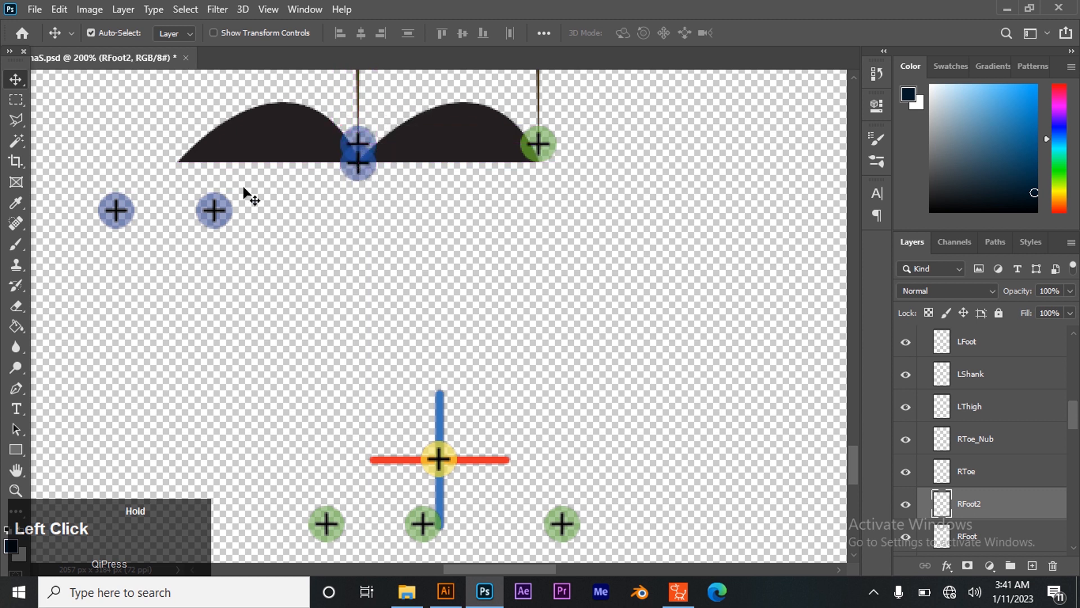
Place the RToe marker on the front part of the right shoe's sole and RToe_Nub on the toe tip.
click(217, 216)
mouse_move(213, 220)
mouse_down()
mouse_move(356, 168)
mouse_move(238, 170)
mouse_move(248, 171)
mouse_up()
mouse_move(118, 215)
mouse_down()
mouse_move(193, 169)
mouse_move(181, 170)
mouse_up()
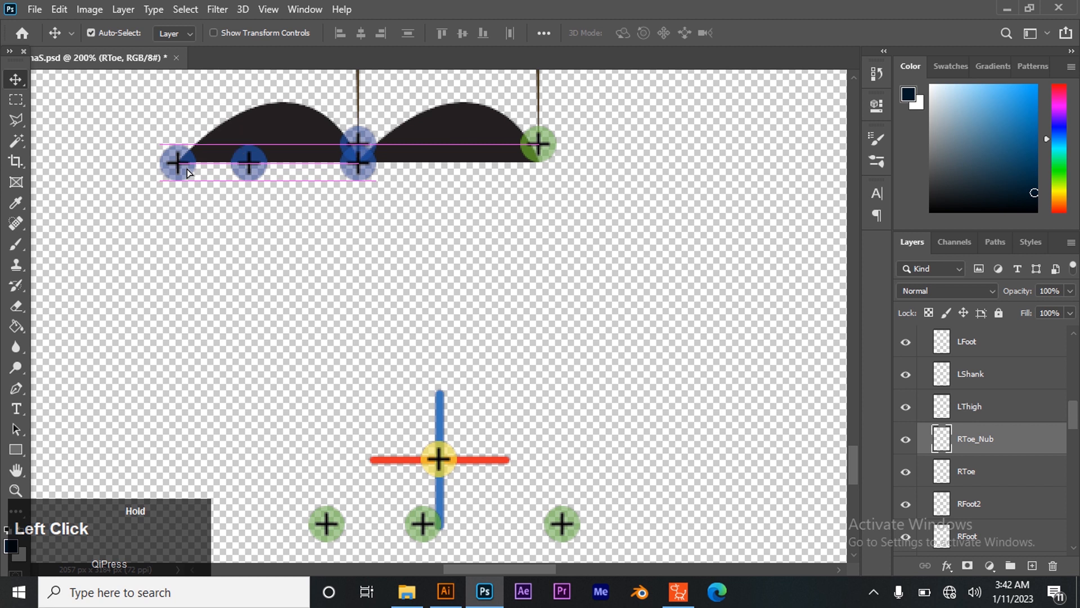
drag(254, 170, 246, 170)
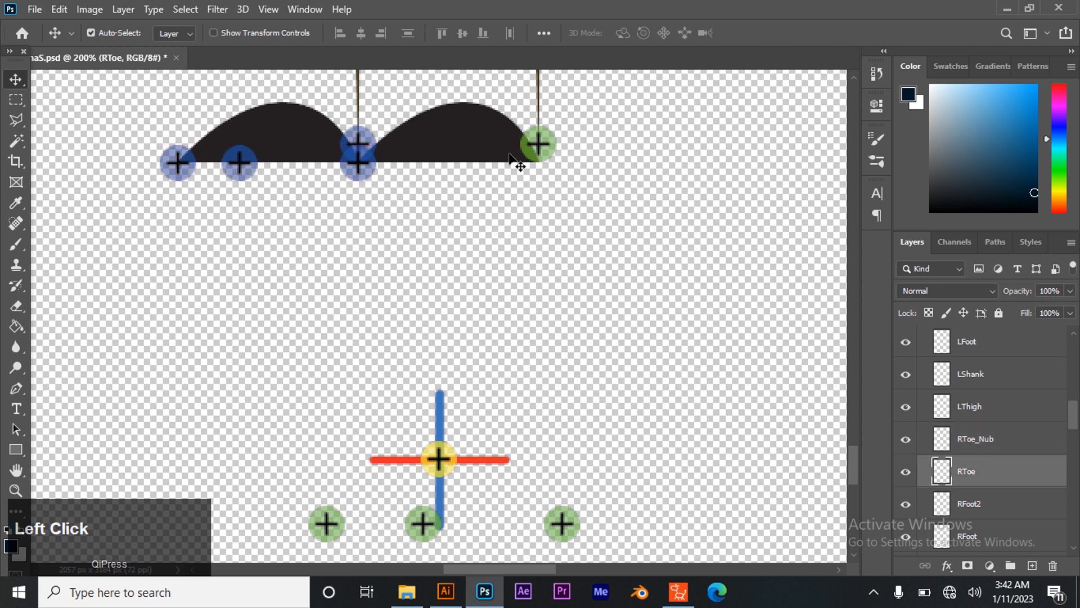
Move the LFoot2, LToe and LToe_Nub markers up toward the left shoe and place LFoot2 on its heel corner.
click(557, 515)
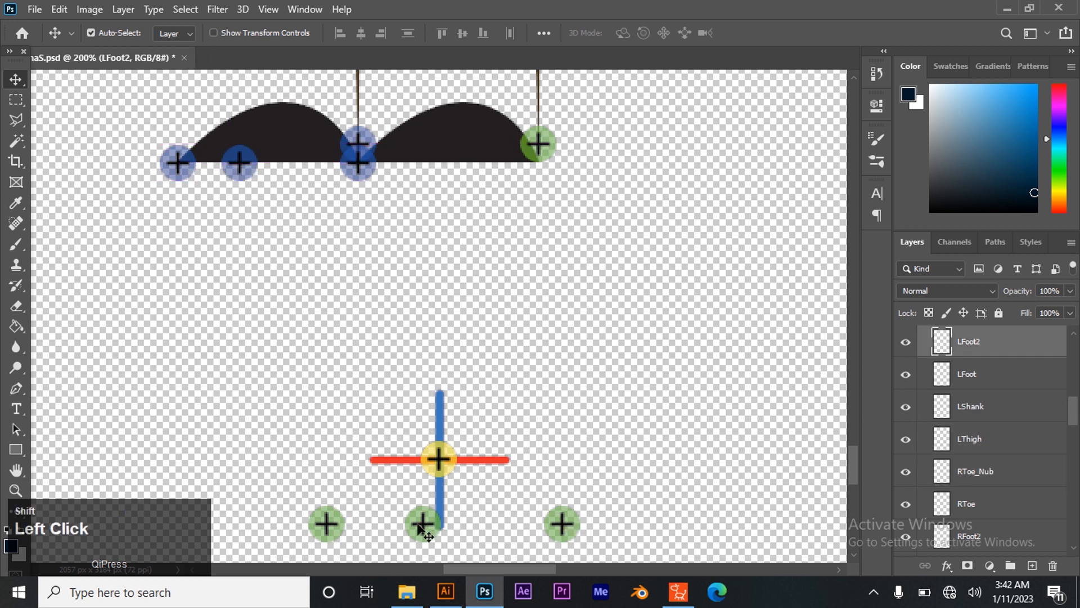
shift+click(423, 522)
shift+click(335, 524)
mouse_move(335, 525)
mouse_down()
mouse_move(414, 224)
mouse_move(328, 245)
mouse_up()
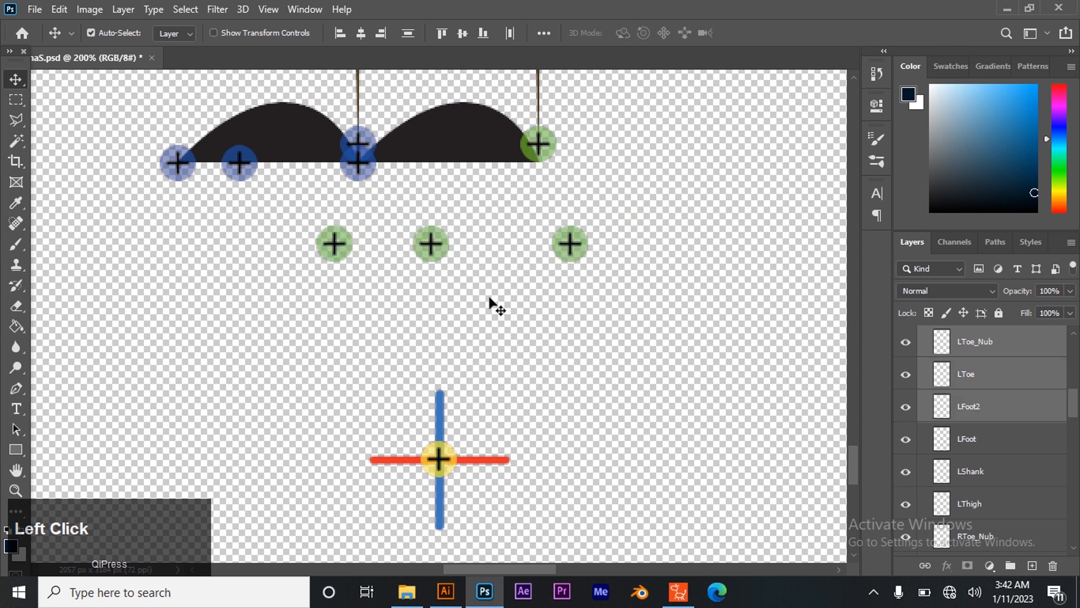
drag(568, 244, 539, 167)
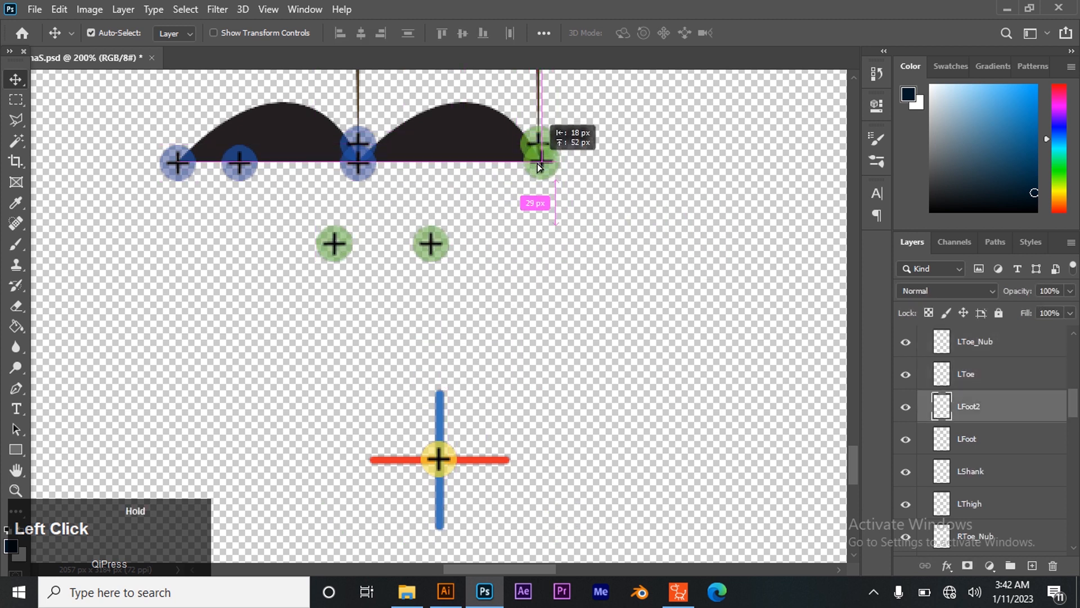
drag(539, 167, 536, 166)
Place the LToe marker on the front part of the left shoe's sole and LToe_Nub on the toe tip.
mouse_move(437, 248)
mouse_down()
mouse_move(453, 166)
mouse_move(426, 168)
mouse_up()
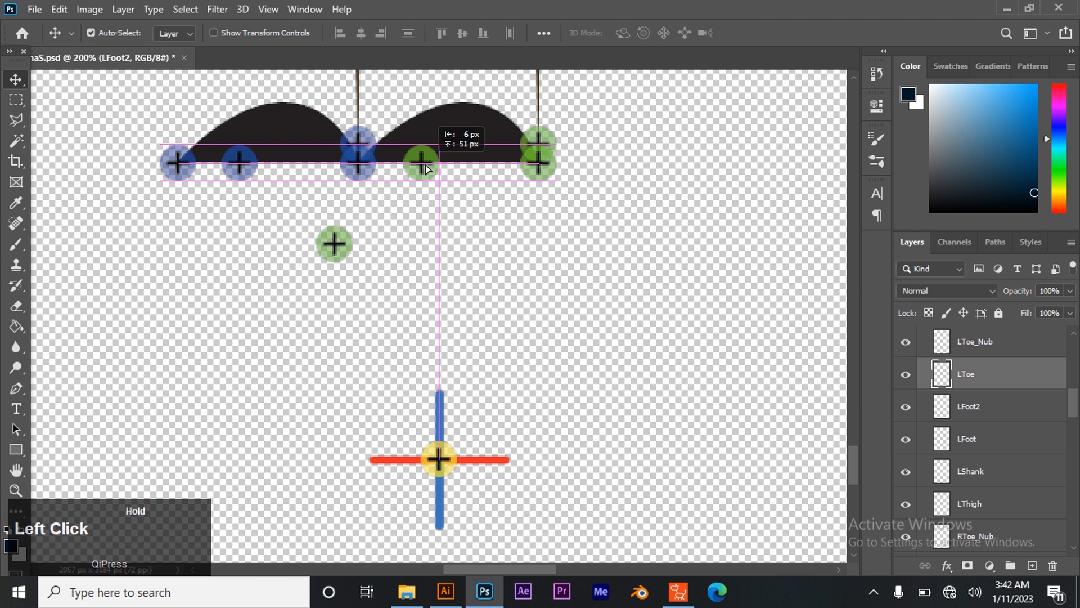
drag(426, 168, 426, 168)
mouse_move(325, 238)
mouse_down()
mouse_move(394, 170)
mouse_move(362, 170)
mouse_up()
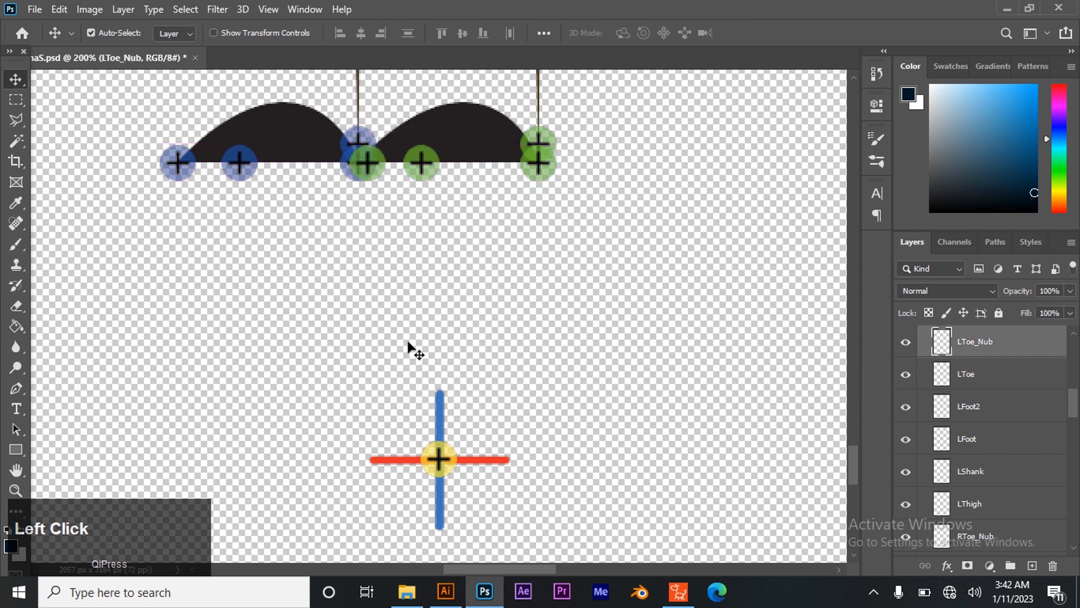
Check the root position on the rig in Cartoon Animator and move the Root and ObjectPivot markers up between the feet at sole level.
key(z)
alt+click(378, 417)
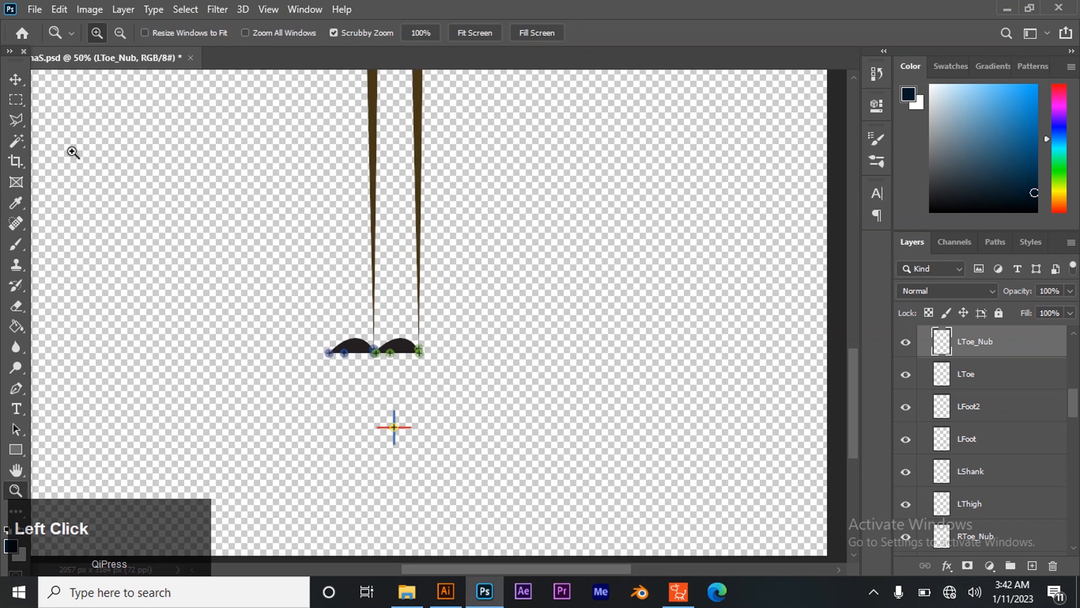
key(v)
drag(385, 416, 409, 439)
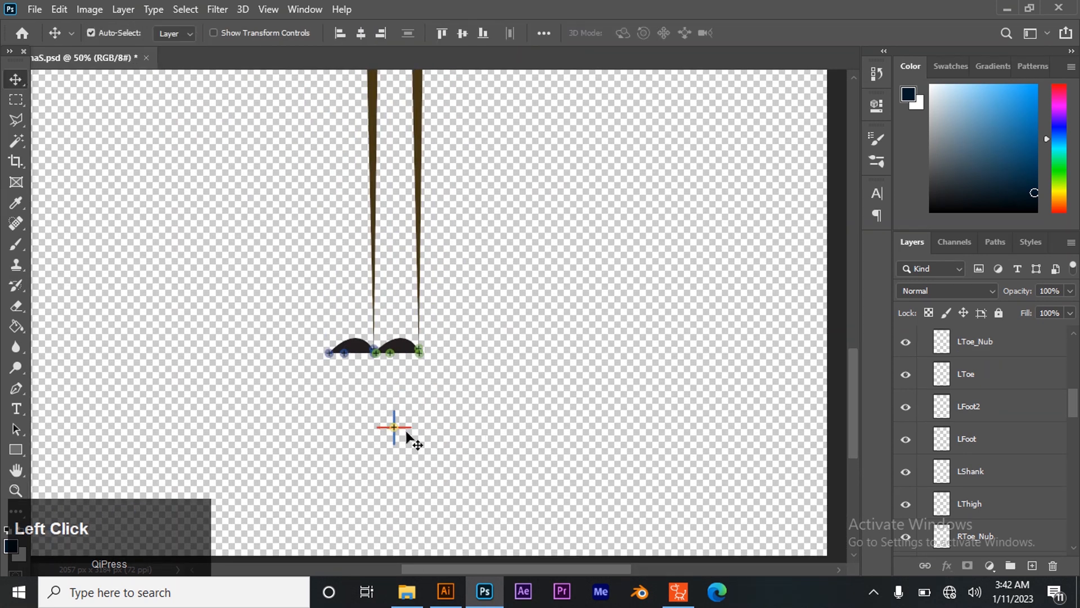
click(678, 590)
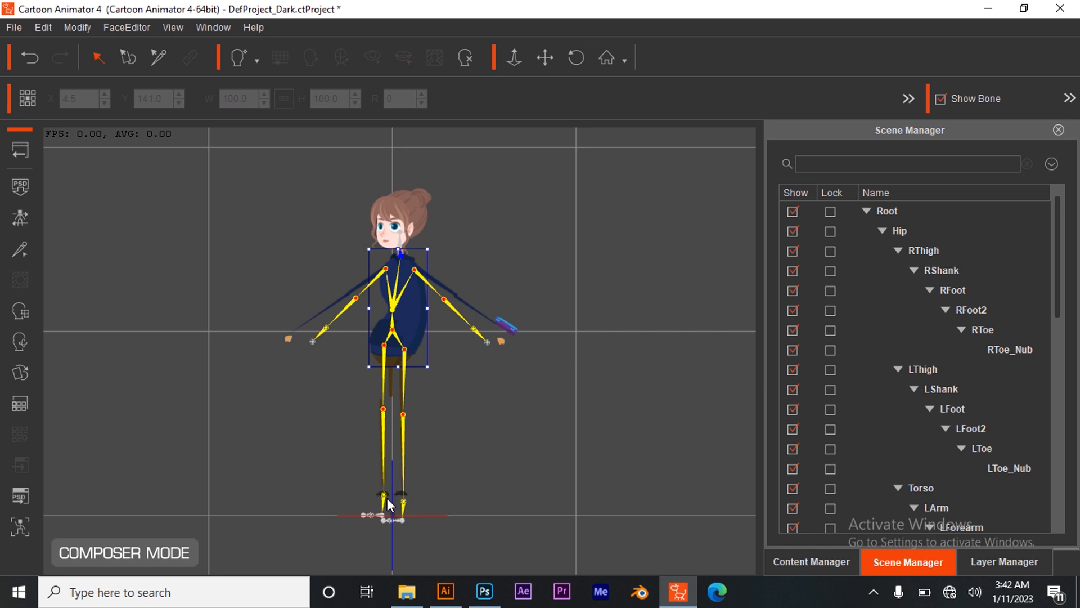
click(485, 591)
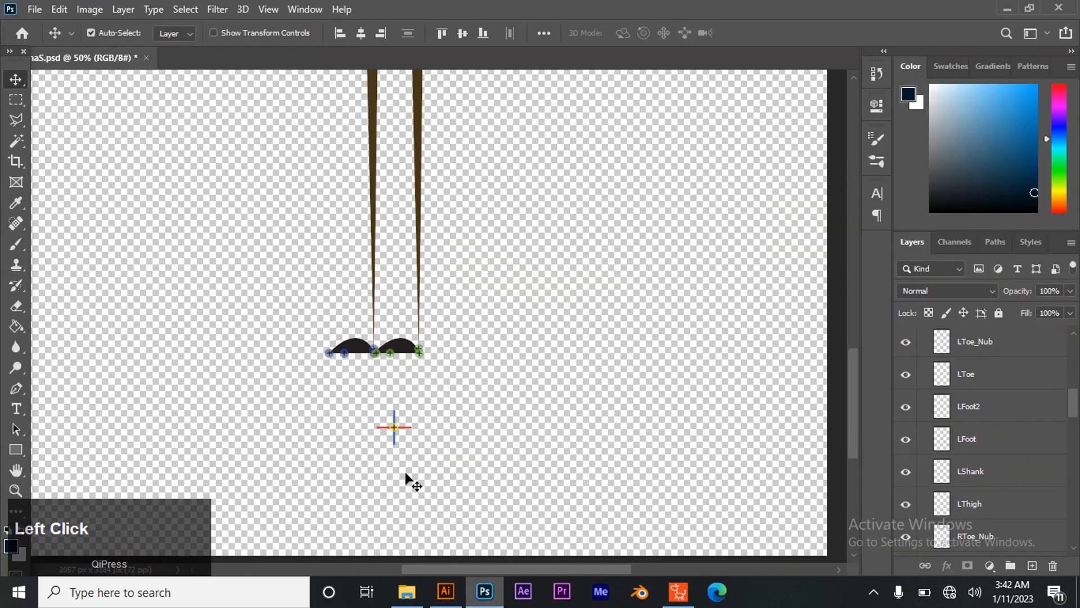
mouse_move(382, 419)
mouse_down()
mouse_move(483, 474)
mouse_move(433, 450)
mouse_move(390, 345)
mouse_move(380, 357)
mouse_up()
Check the whole character's artwork and bone markers, and save the MarthaS.psd template.
key(z)
alt+click(575, 299)
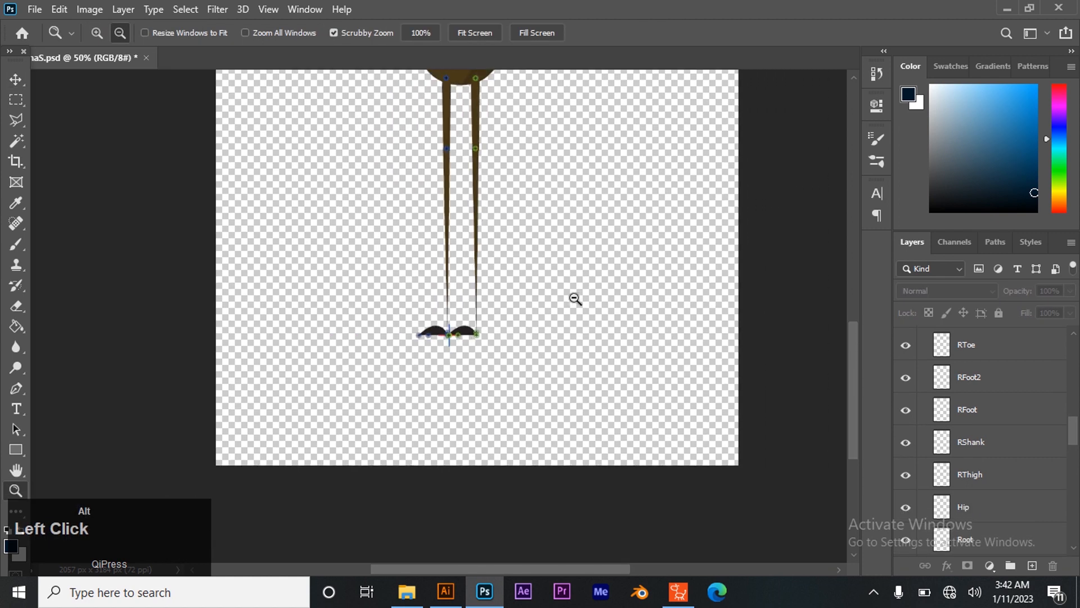
alt+click(550, 284)
key(v)
scroll(551, 287, up, 2)
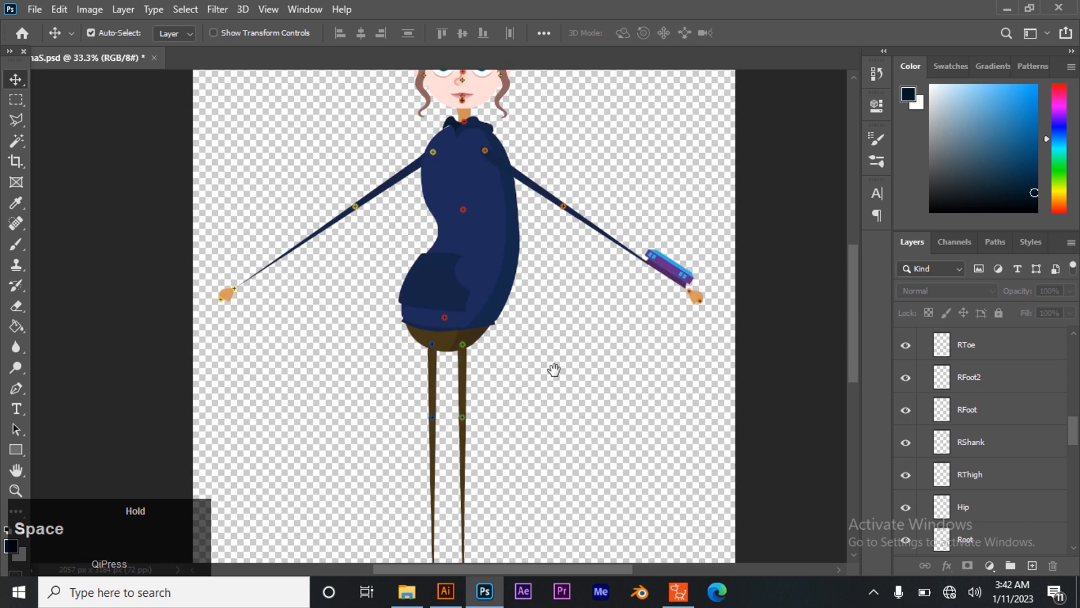
drag(553, 372, 537, 299)
key(ctrl+s)
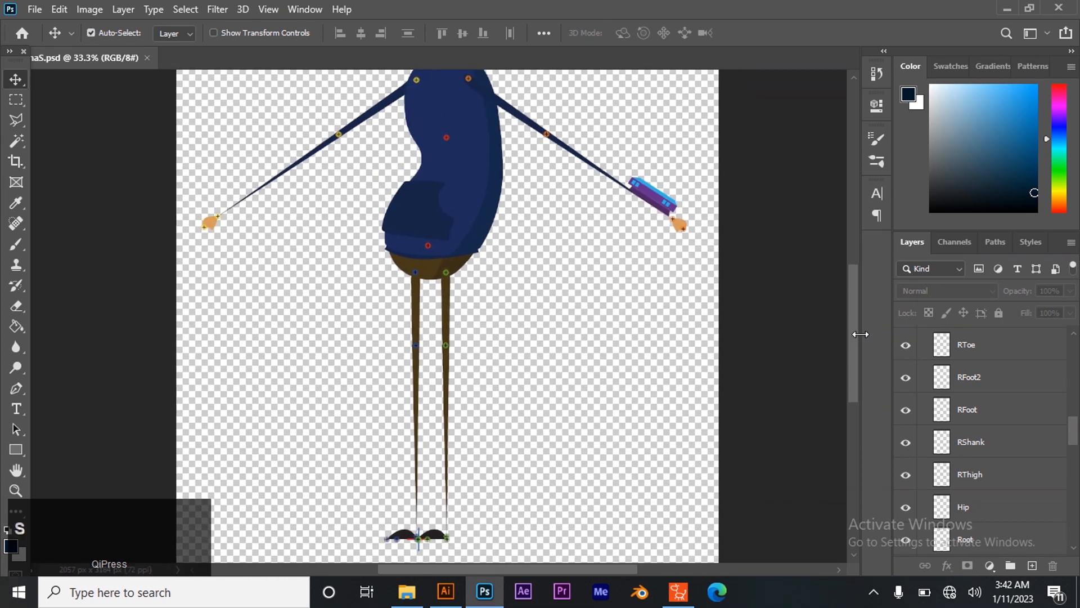
Collapse the RL_Bone_Human group and the LHand, LForearm, LArm, LThigh and LFoot groups inside RL_Image.
click(1075, 410)
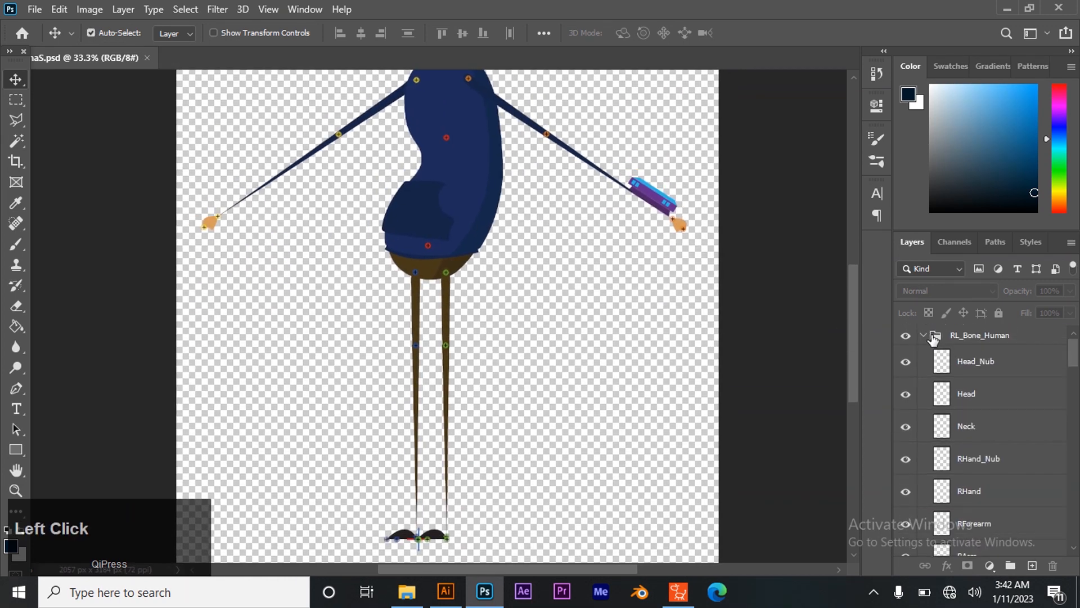
click(924, 336)
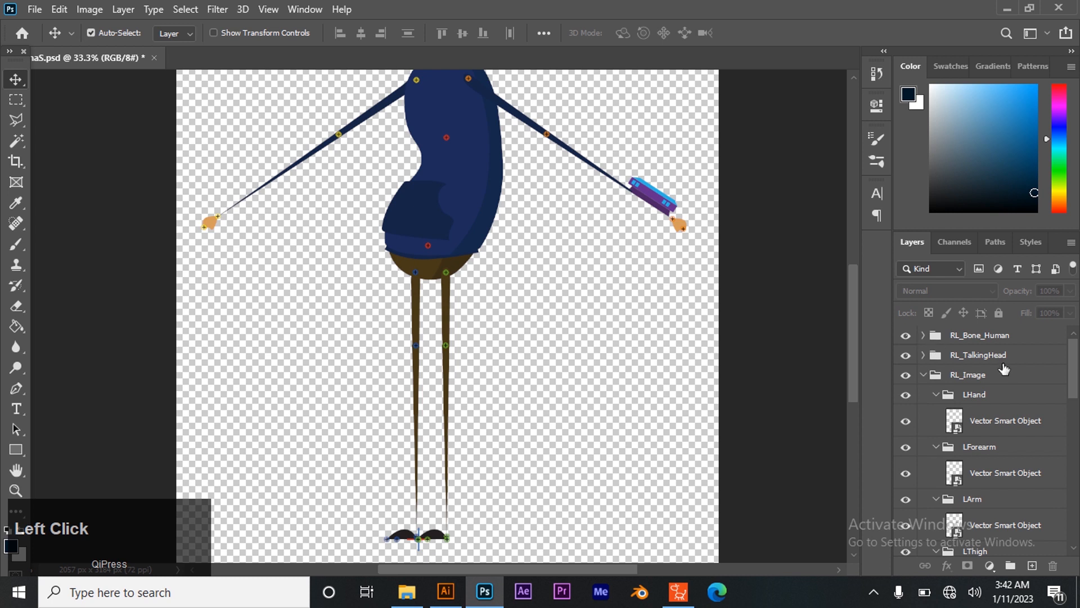
click(935, 397)
click(935, 395)
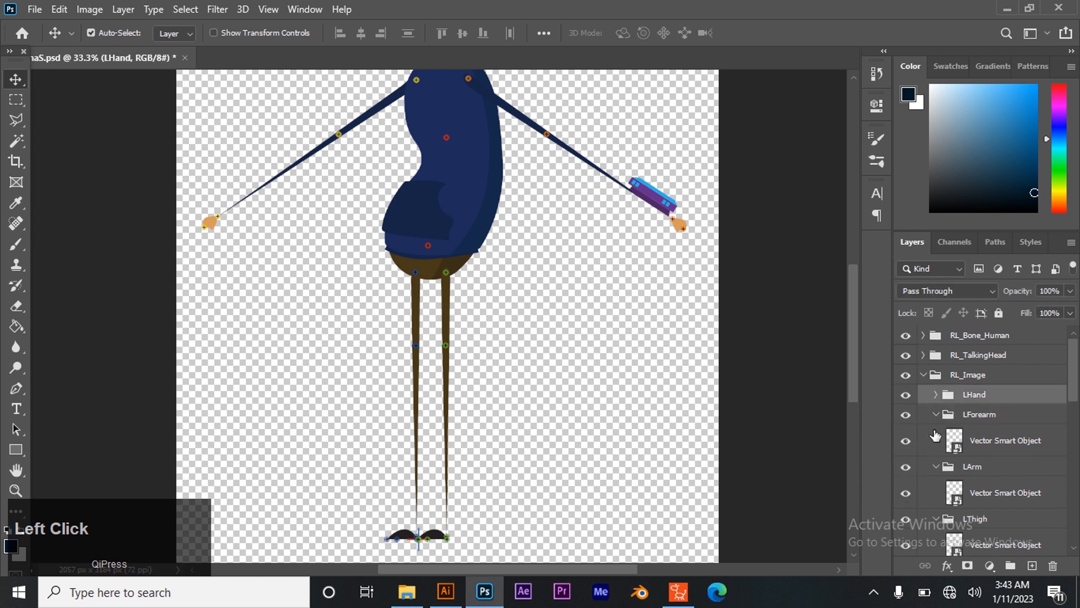
click(936, 416)
click(935, 433)
click(936, 455)
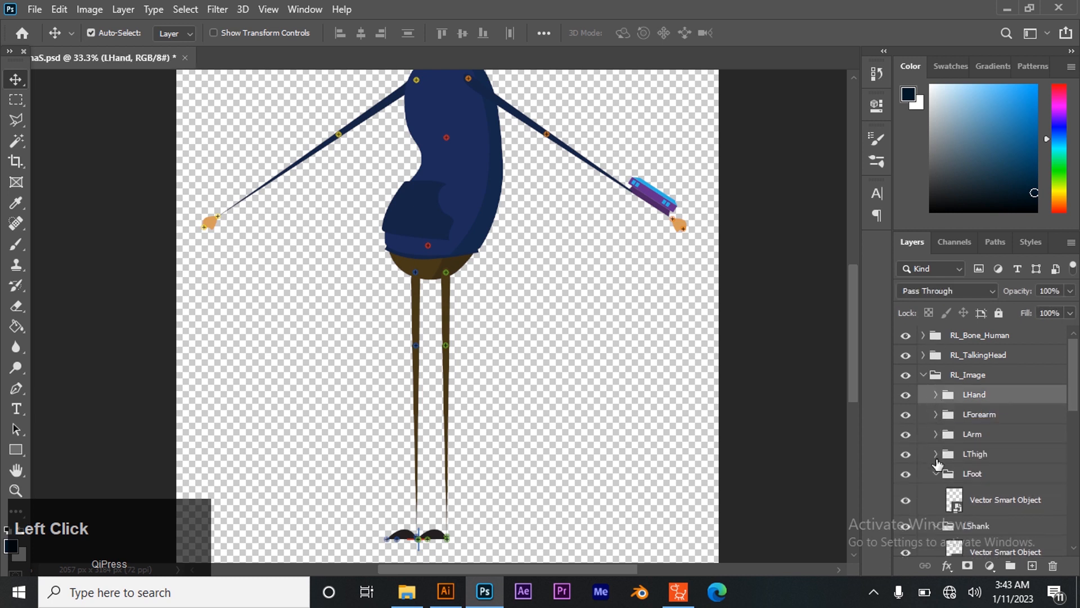
click(936, 473)
Collapse the LShank, Hip, RThigh, RFoot and RShank groups inside RL_Image.
scroll(936, 486, down, 2)
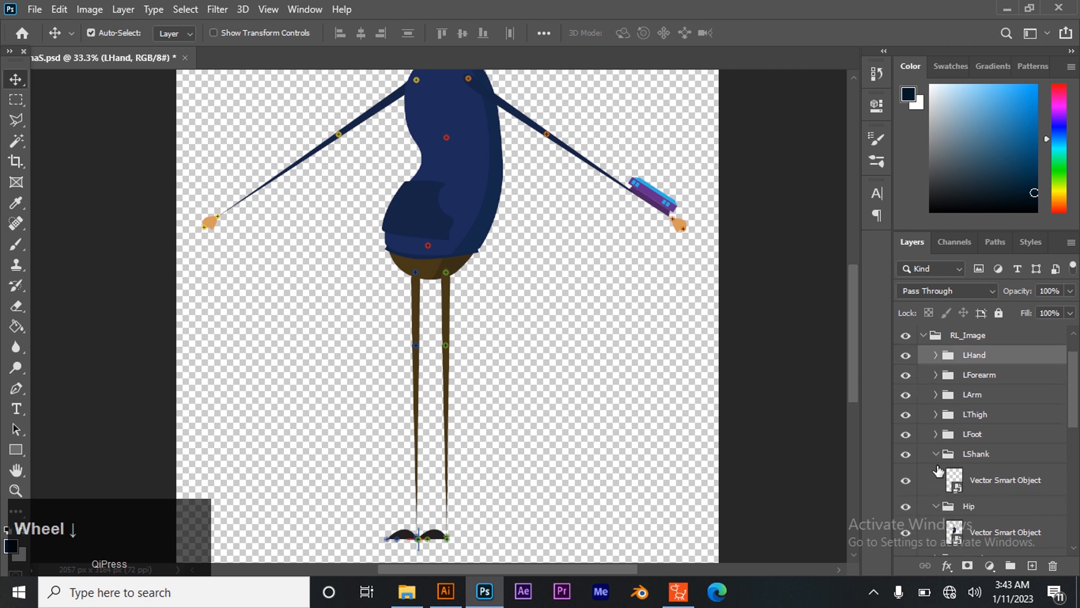
click(937, 454)
click(936, 474)
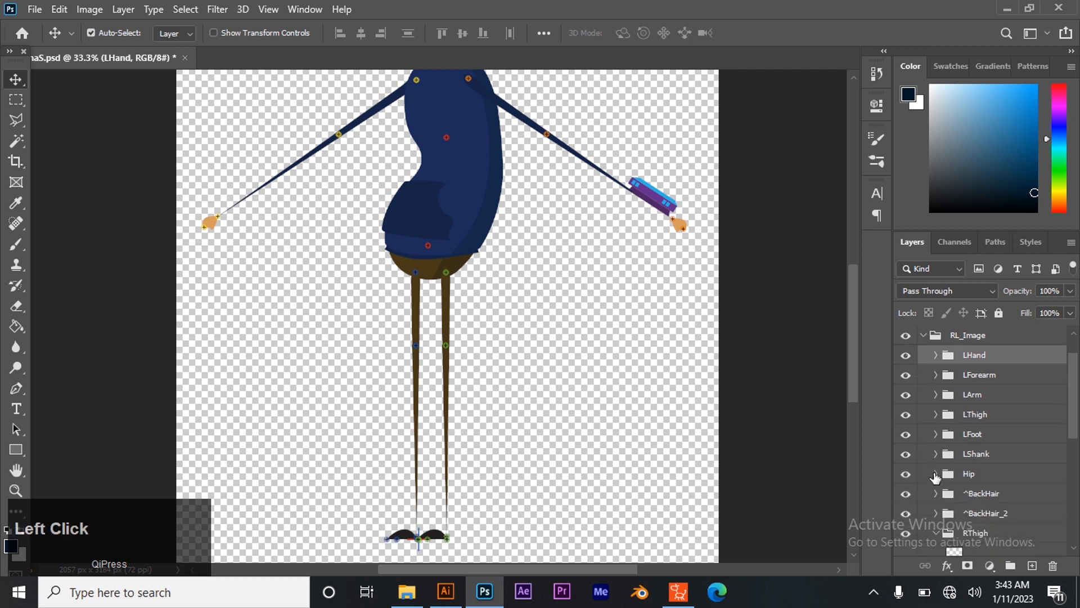
scroll(932, 477, down, 4)
click(936, 454)
click(936, 474)
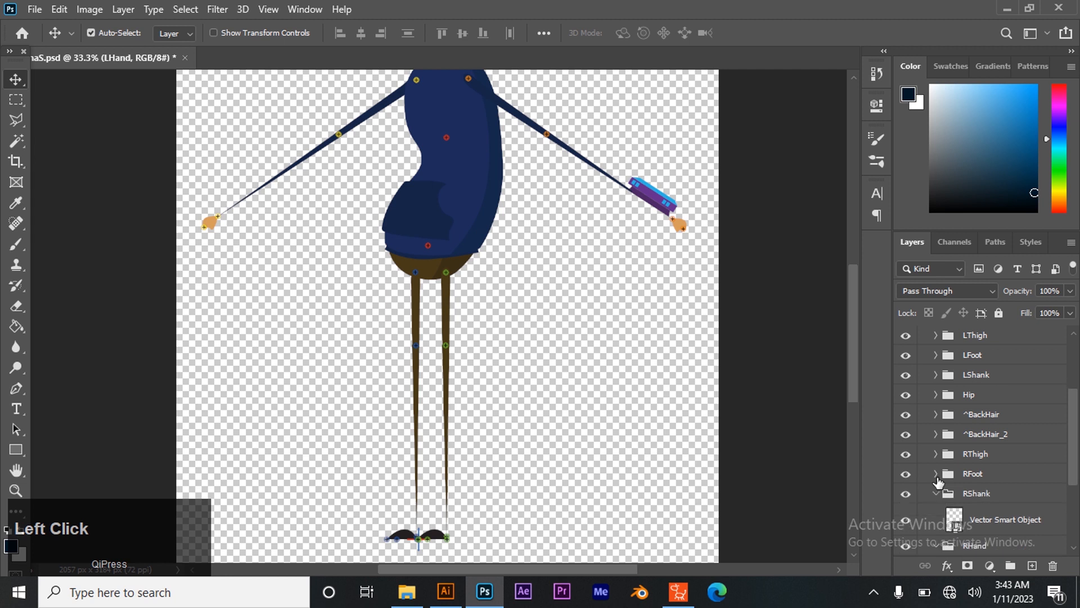
click(937, 494)
Collapse the RHand, RForearm and RArm groups and the RL_Image group itself, and save the MarthaS.psd template.
scroll(933, 496, down, 4)
click(937, 434)
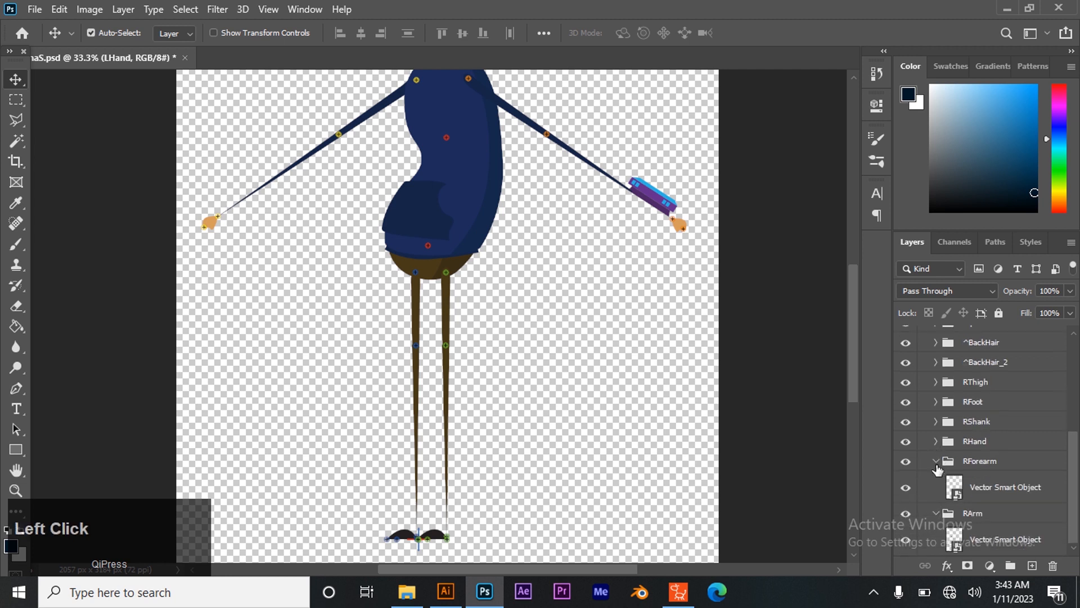
click(935, 461)
click(937, 514)
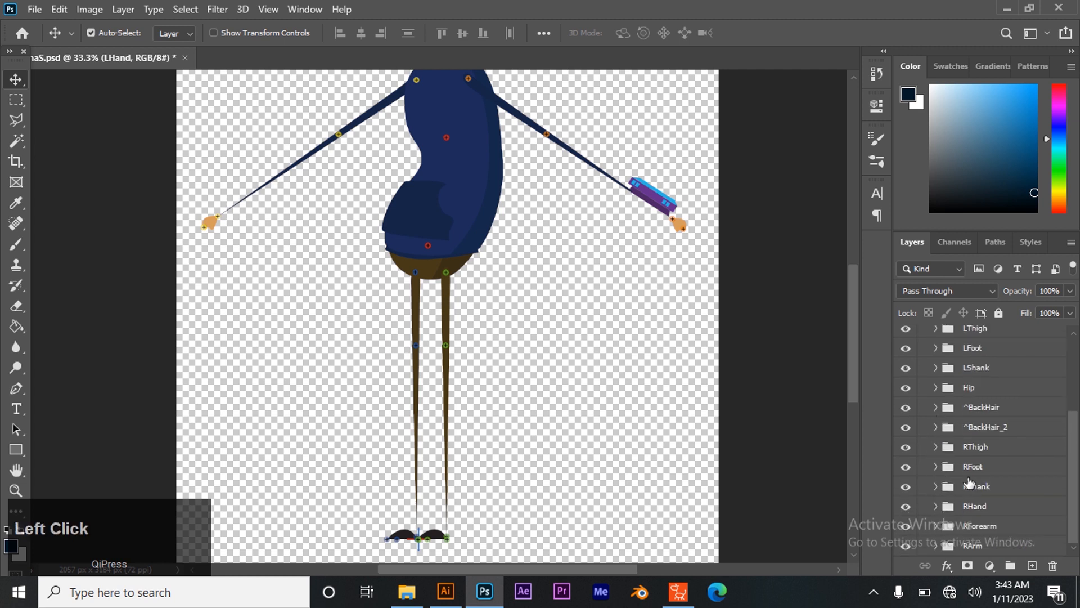
scroll(945, 495, up, 5)
click(924, 375)
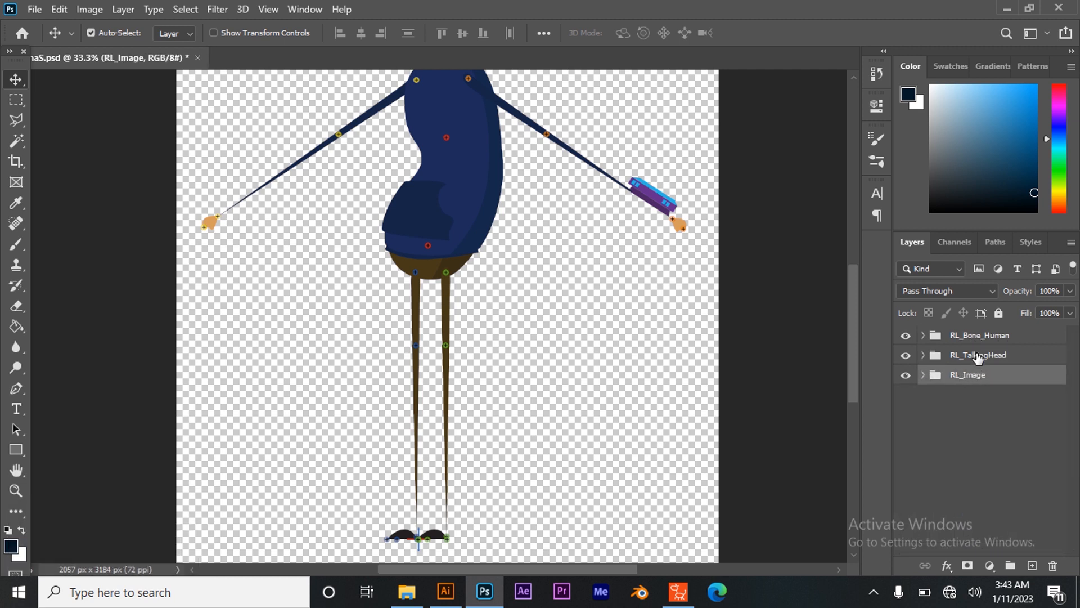
scroll(579, 303, up, 5)
key(ctrl+s)
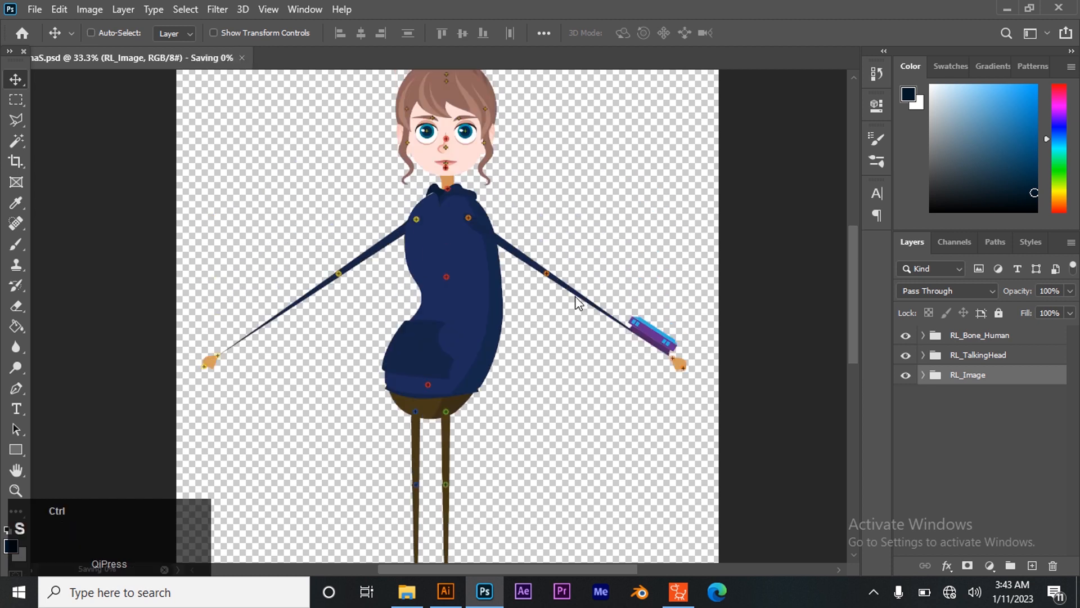
Switch to Cartoon Animator and start saving the character, choosing the Countdown movie folder as the location.
click(681, 595)
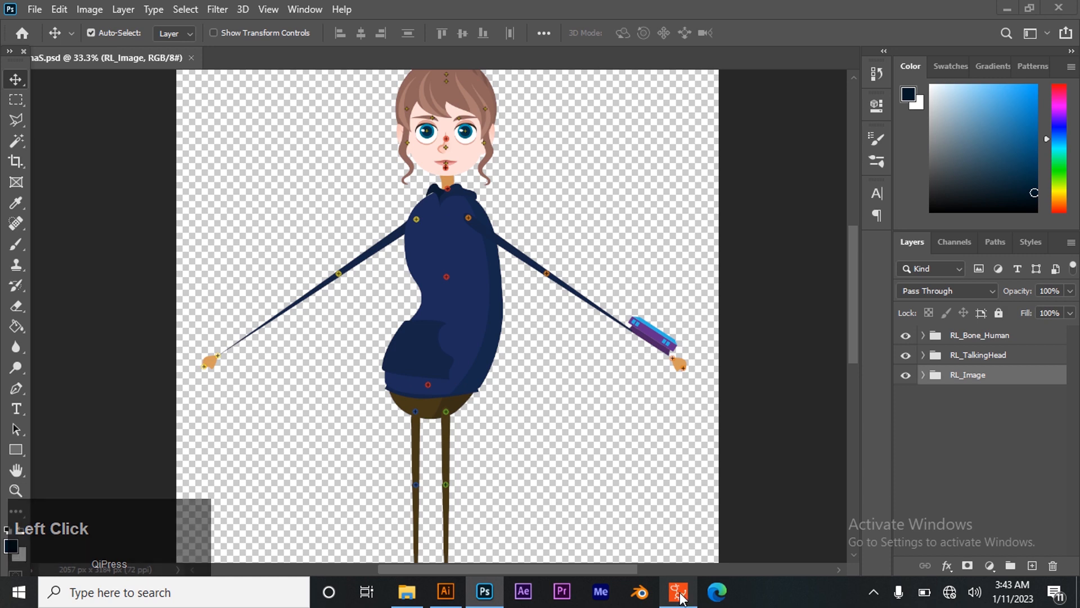
click(678, 578)
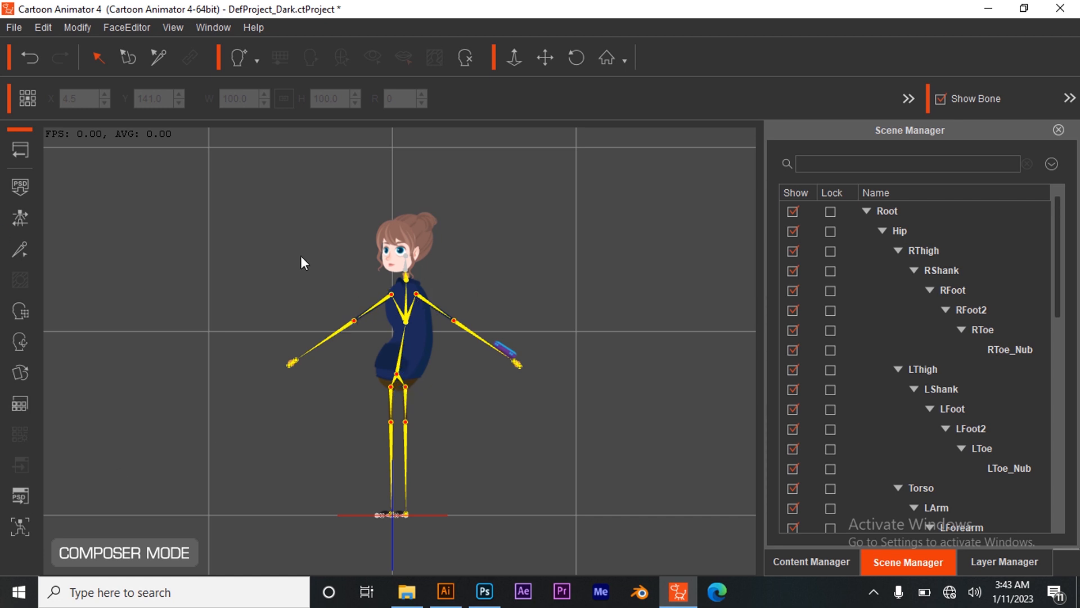
click(13, 29)
click(65, 28)
click(9, 29)
click(12, 31)
click(14, 32)
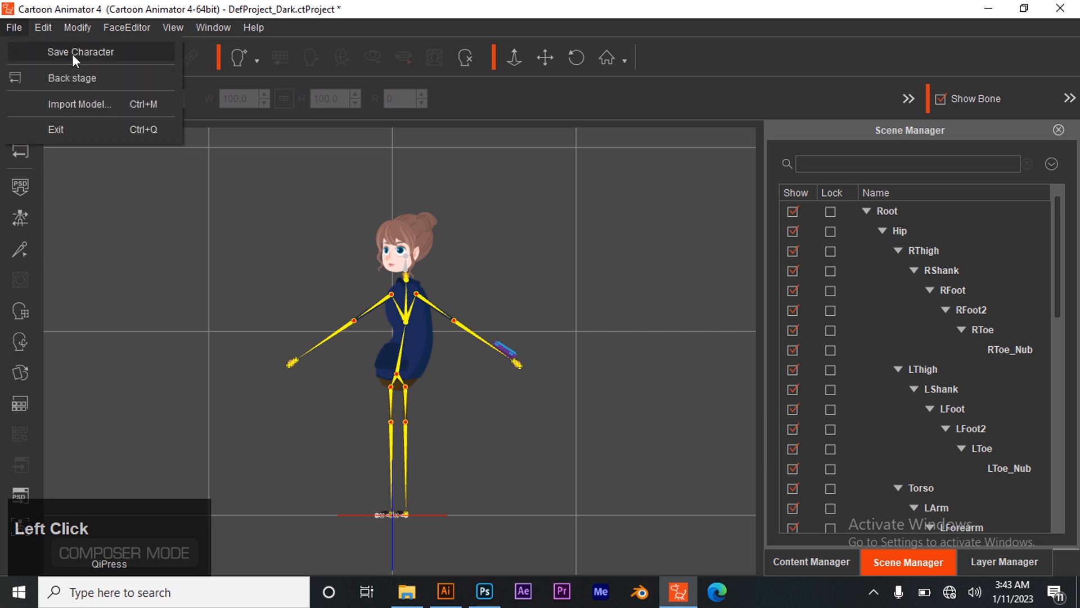
click(72, 53)
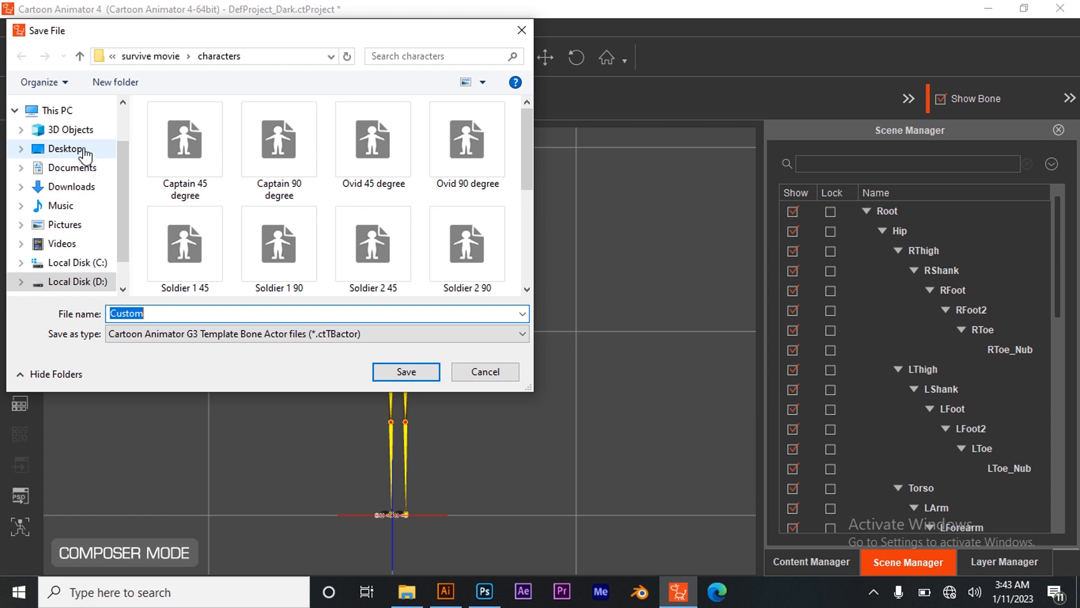
scroll(90, 140, up, 5)
click(82, 187)
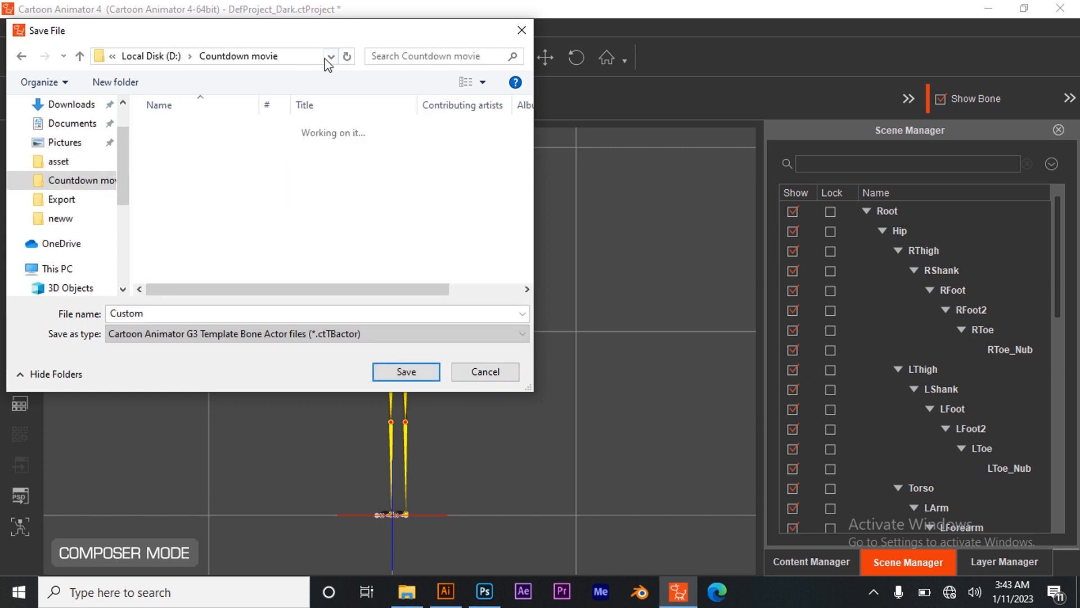
Create a folder named Characters inside the Countdown movie folder and open it.
right_click(299, 212)
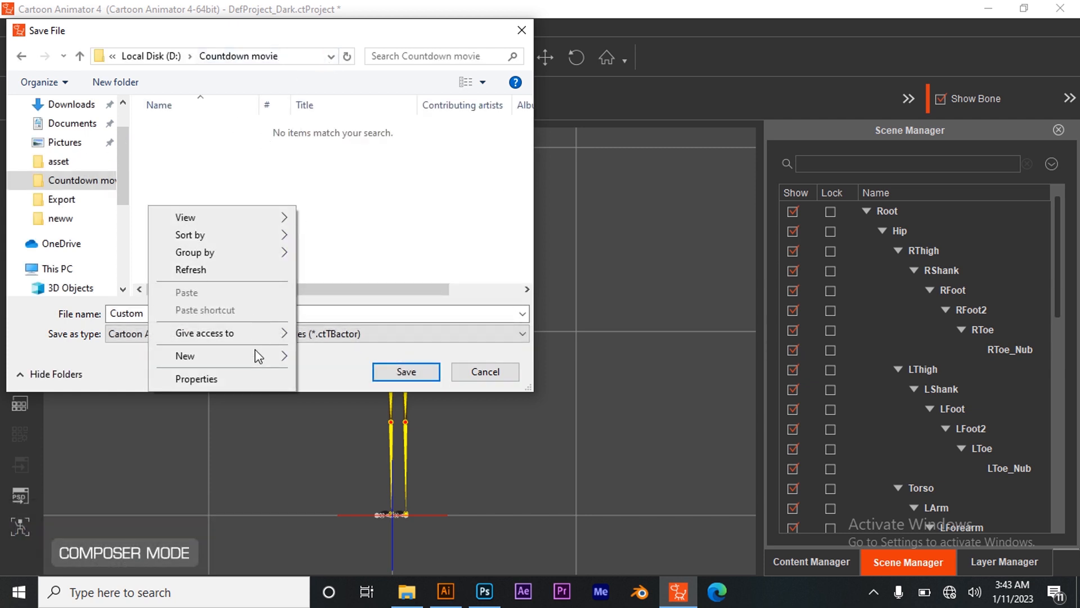
click(255, 357)
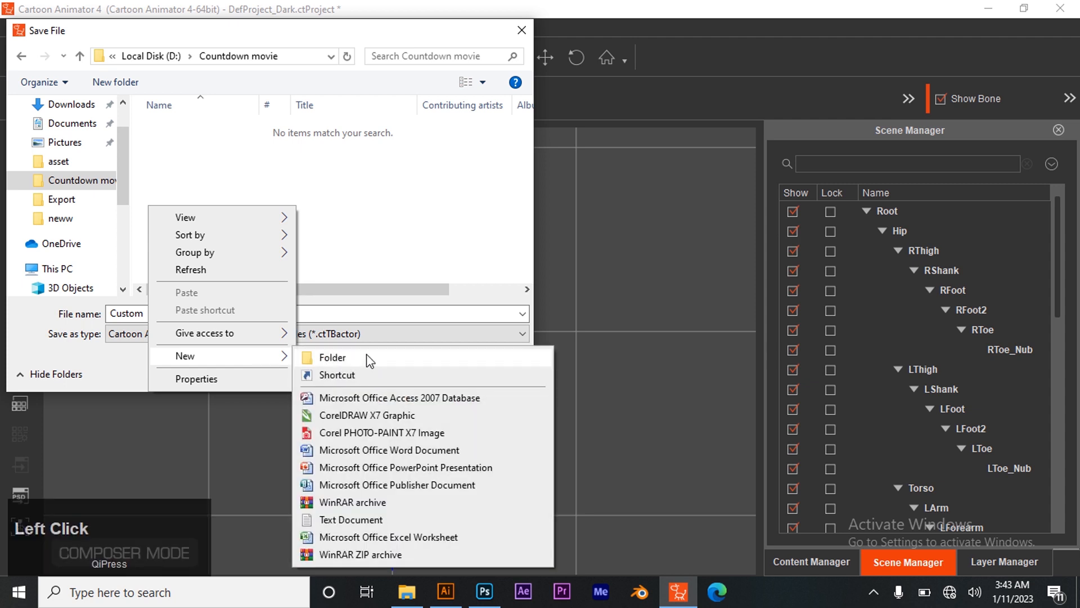
click(326, 356)
text(C)
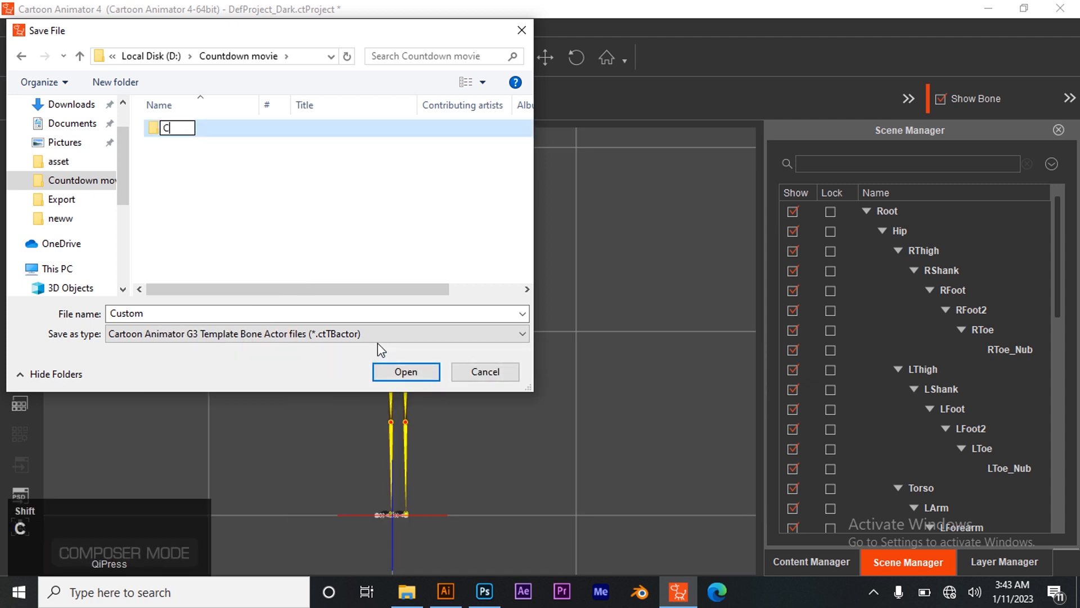
text(haracters)
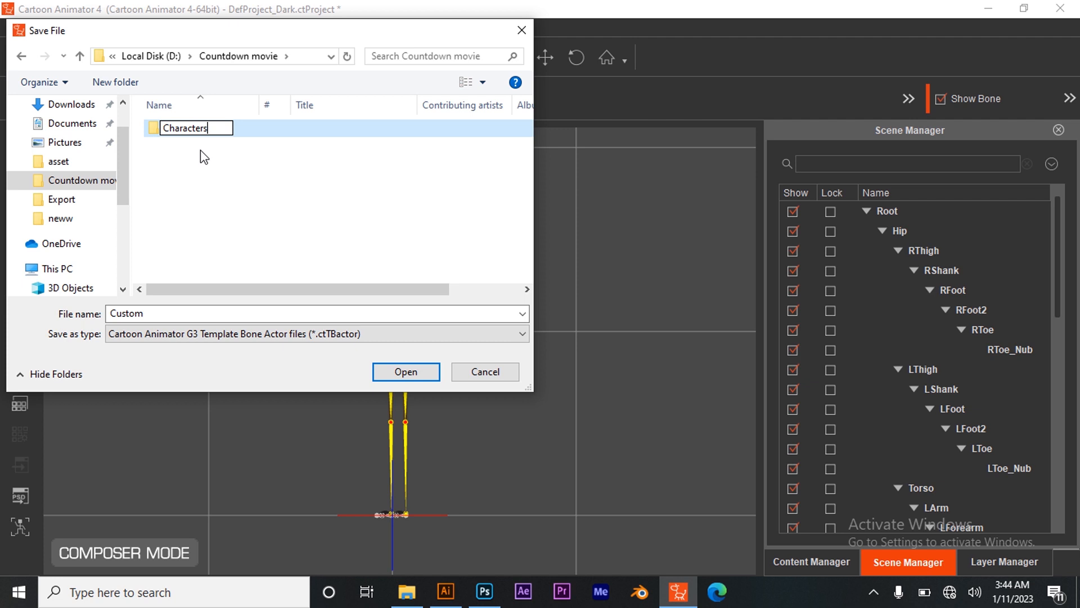
key(Return)
key(Return)
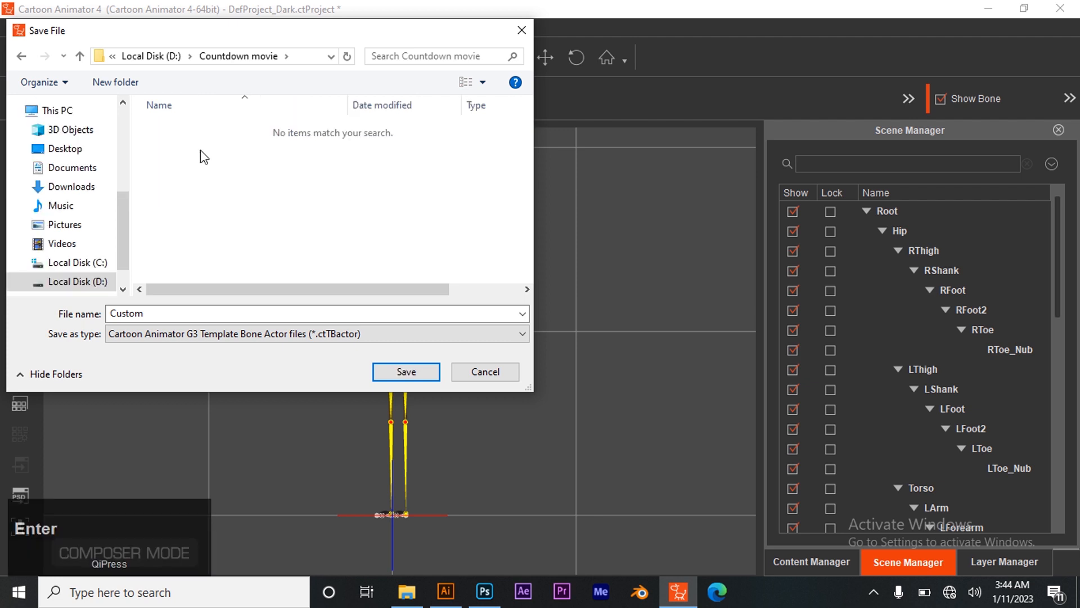
Save the character in the Characters folder under the file name Ethan.
click(197, 313)
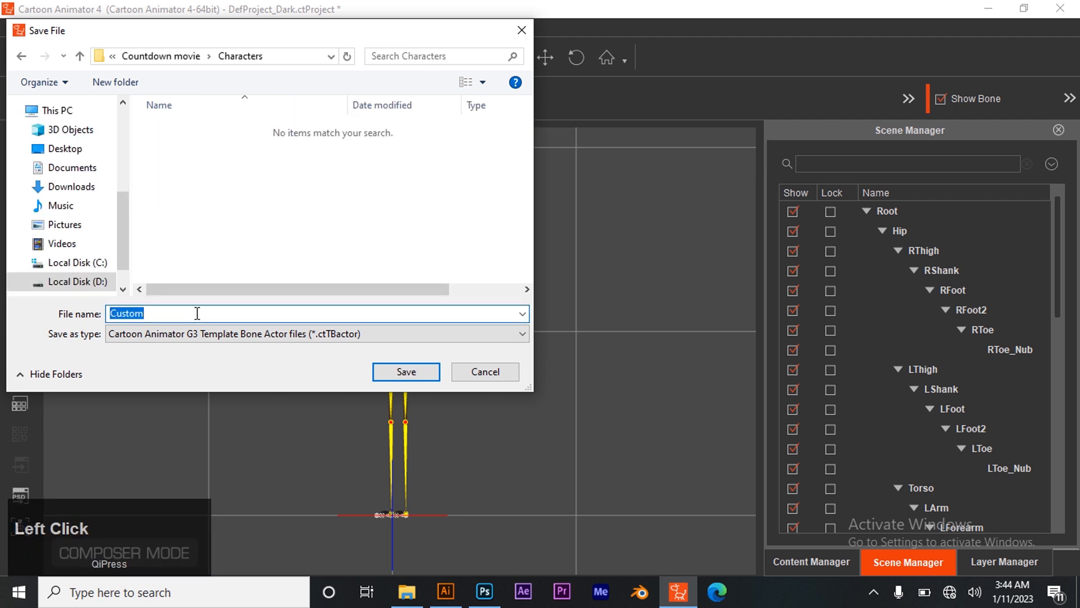
text(E)
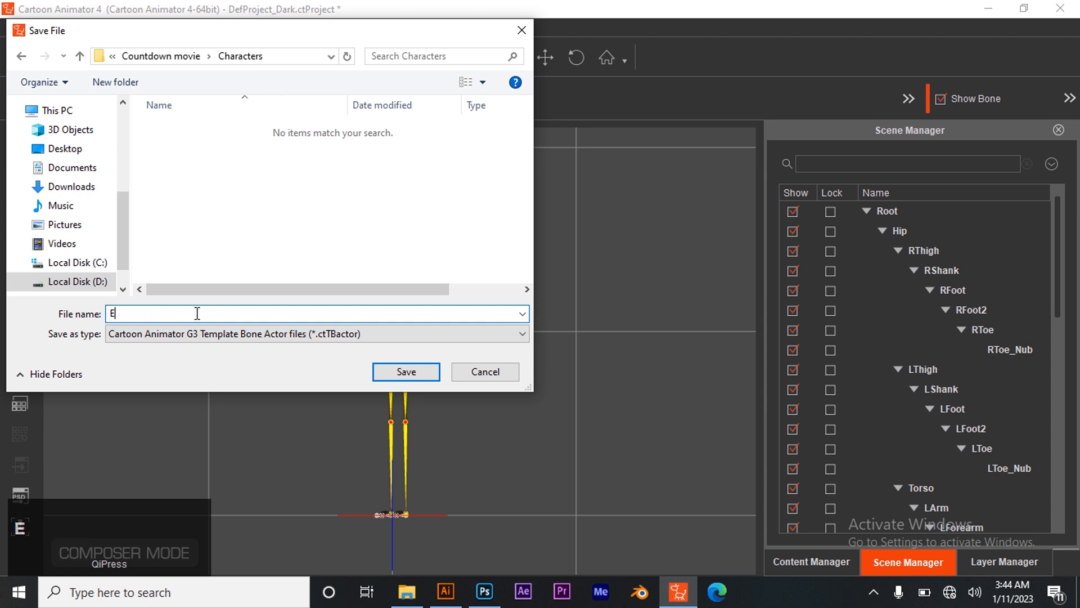
text(tan)
key(BackSpace)
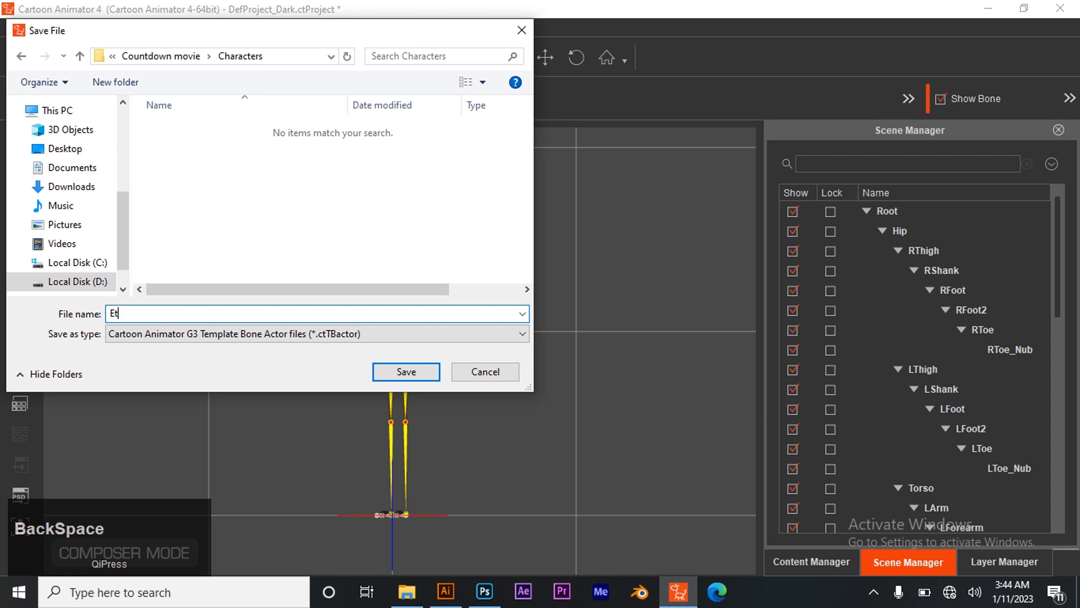
text(han)
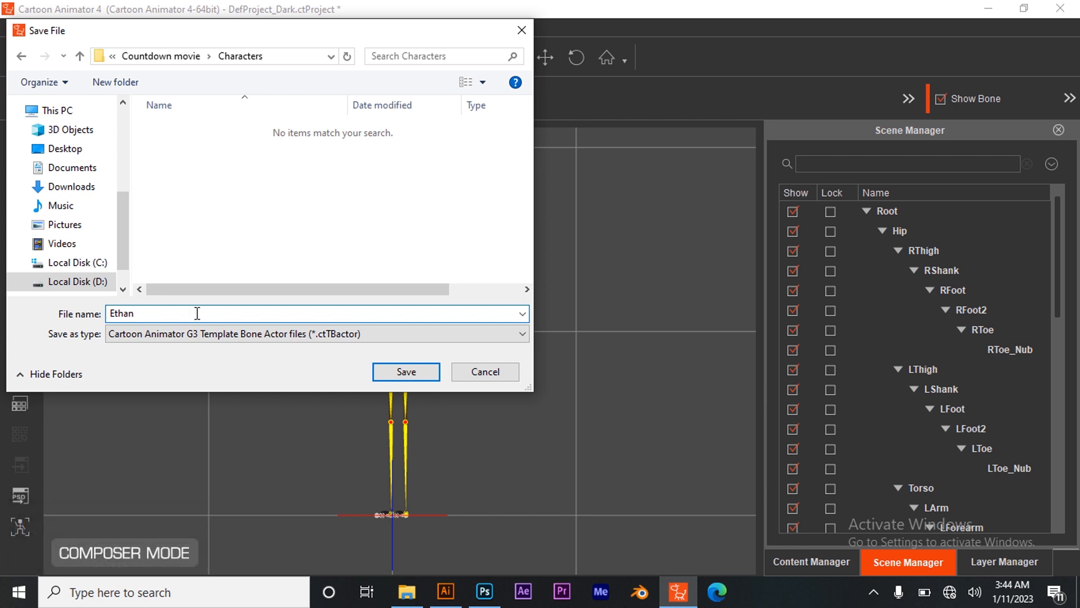
click(402, 371)
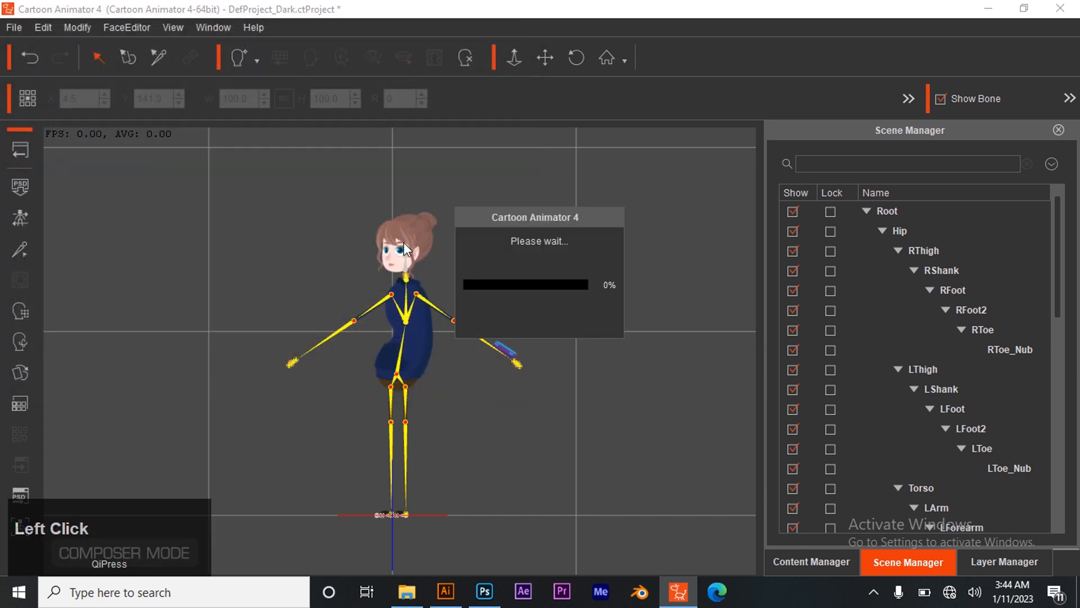